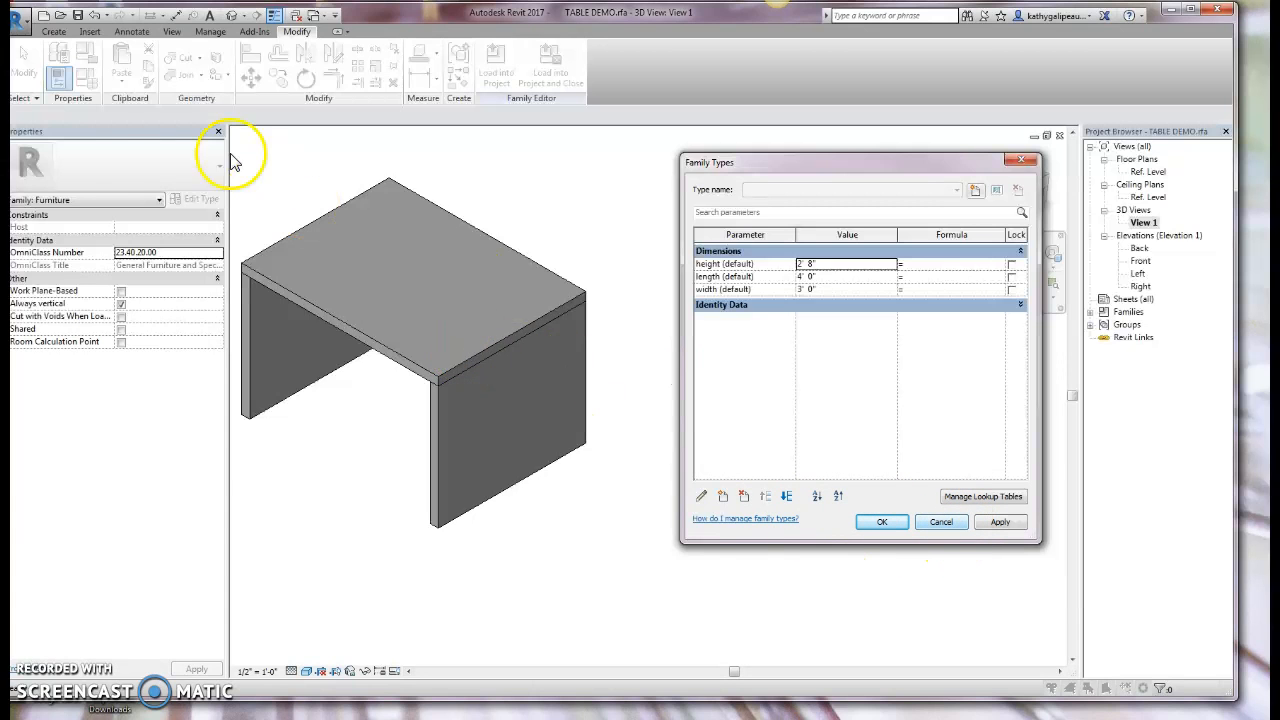
Set the table family's height parameter to 42" in the family types and apply it.
click(940, 522)
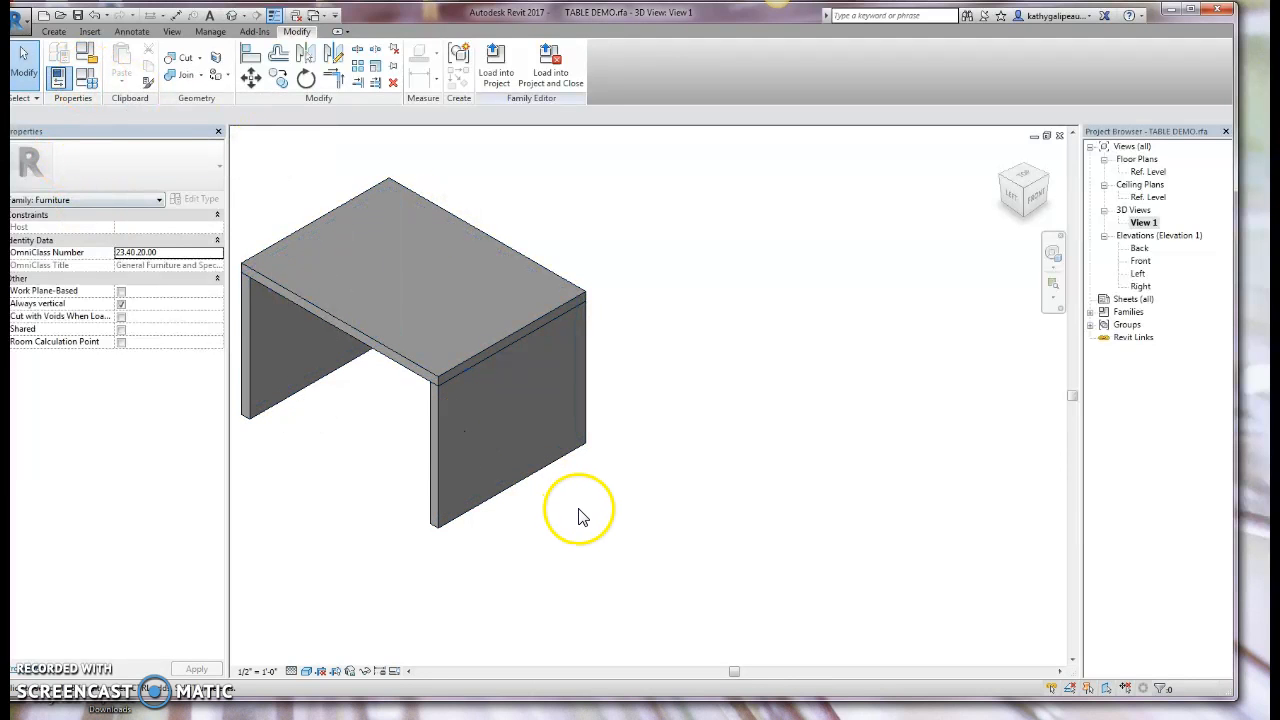
click(88, 77)
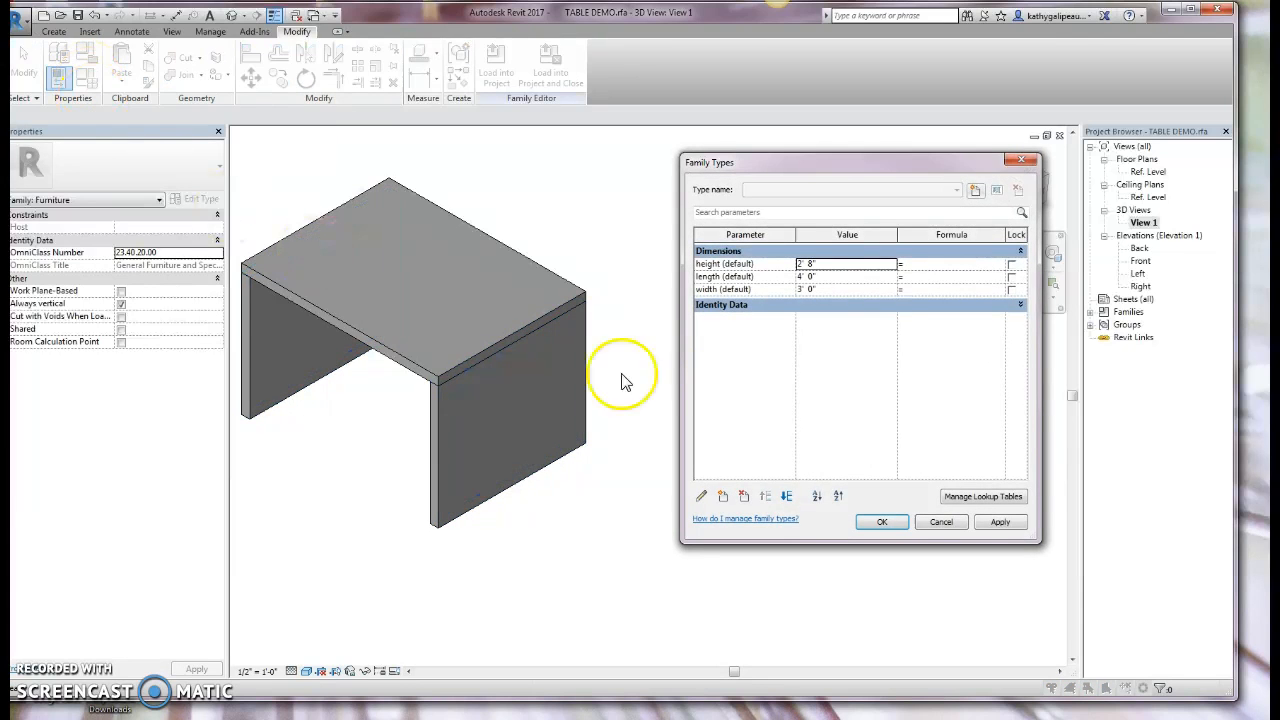
click(834, 372)
click(830, 264)
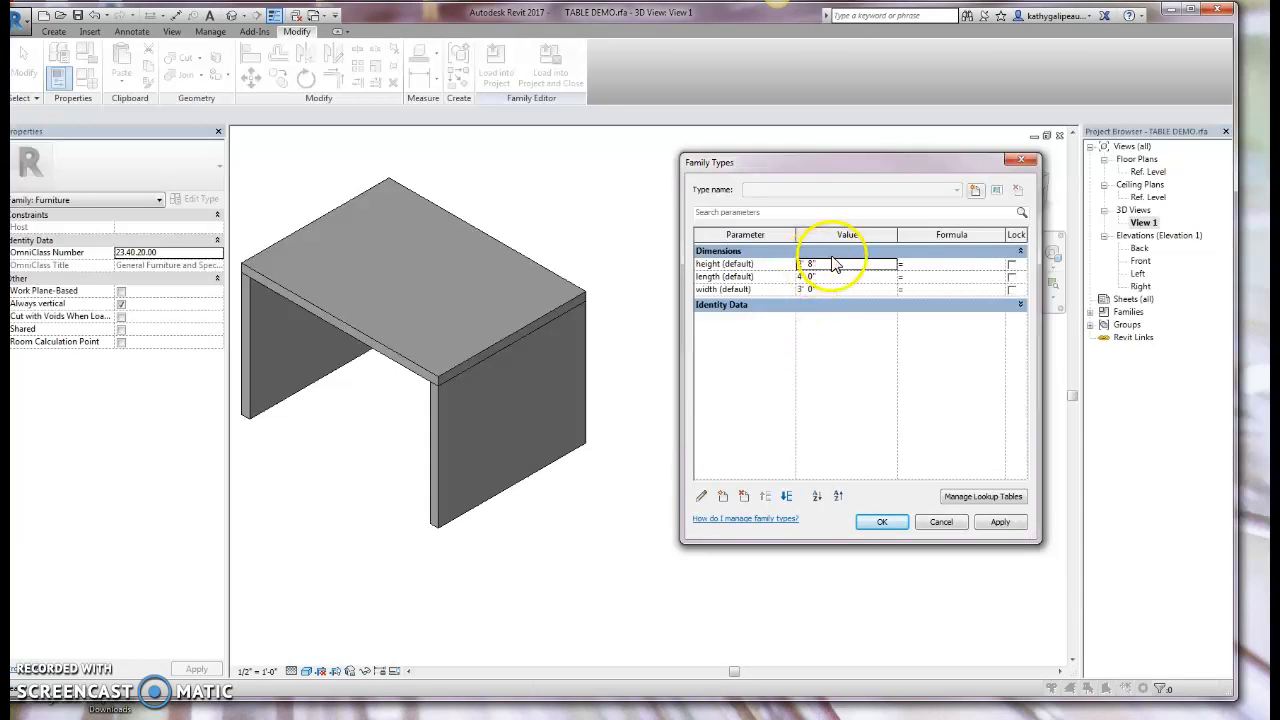
double_click(830, 263)
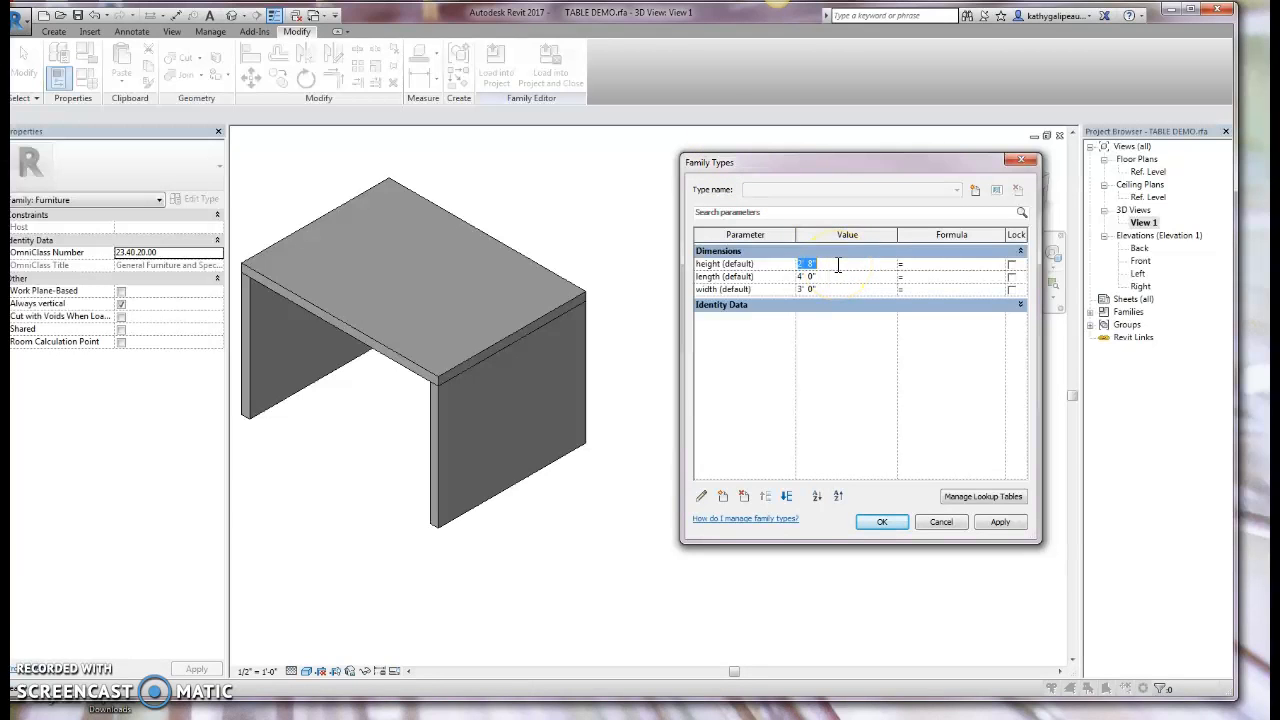
text(42)
click(1000, 521)
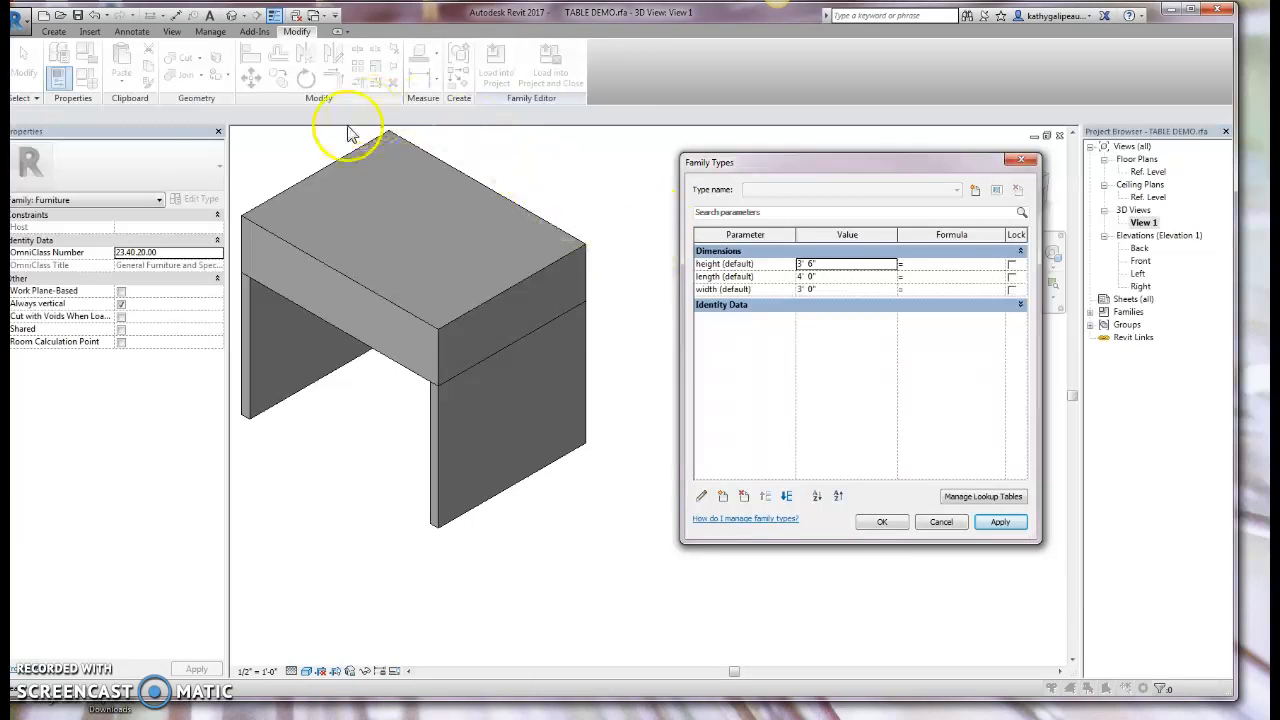
Return the table's height parameter to 2'-8" and apply it.
click(97, 18)
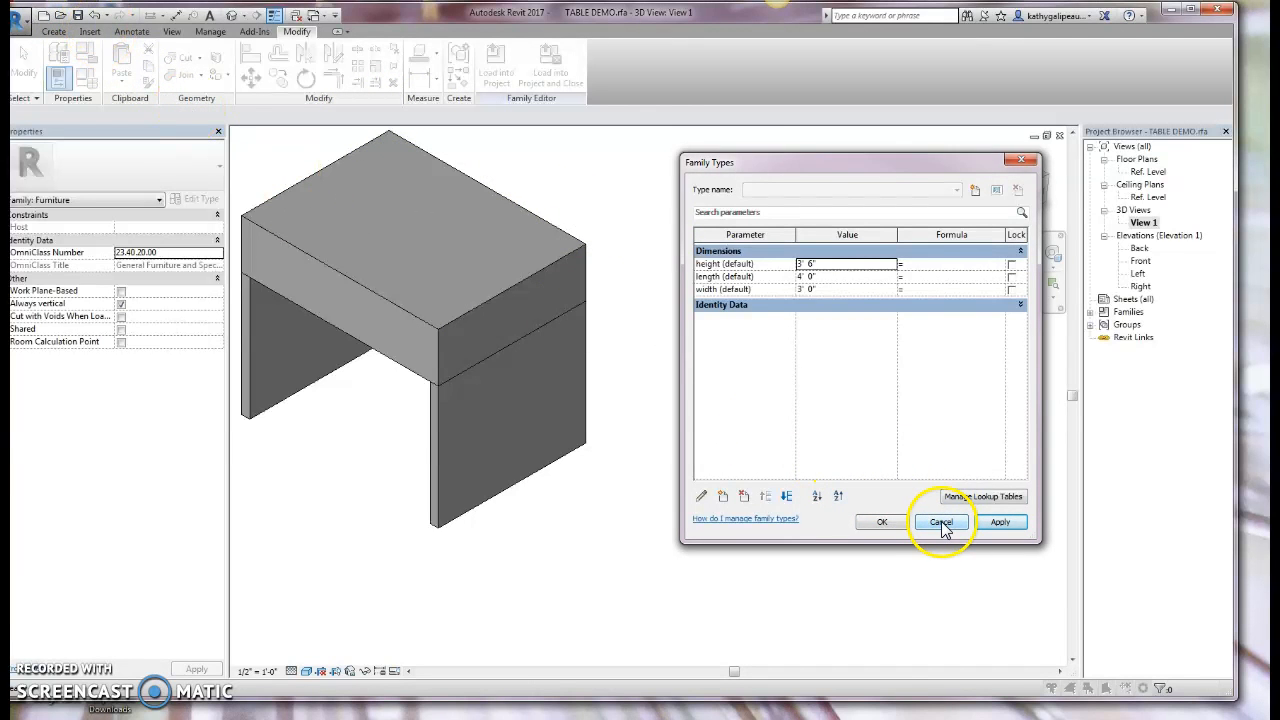
double_click(836, 263)
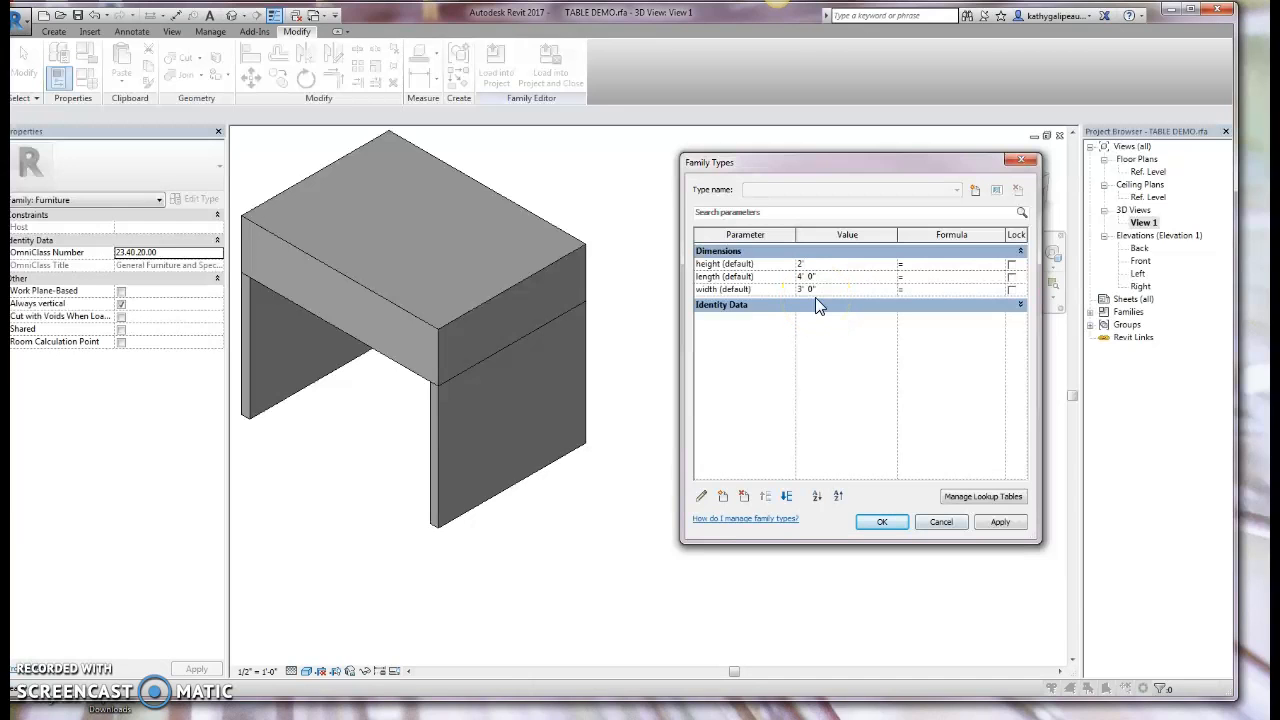
text(2'-8")
click(1000, 522)
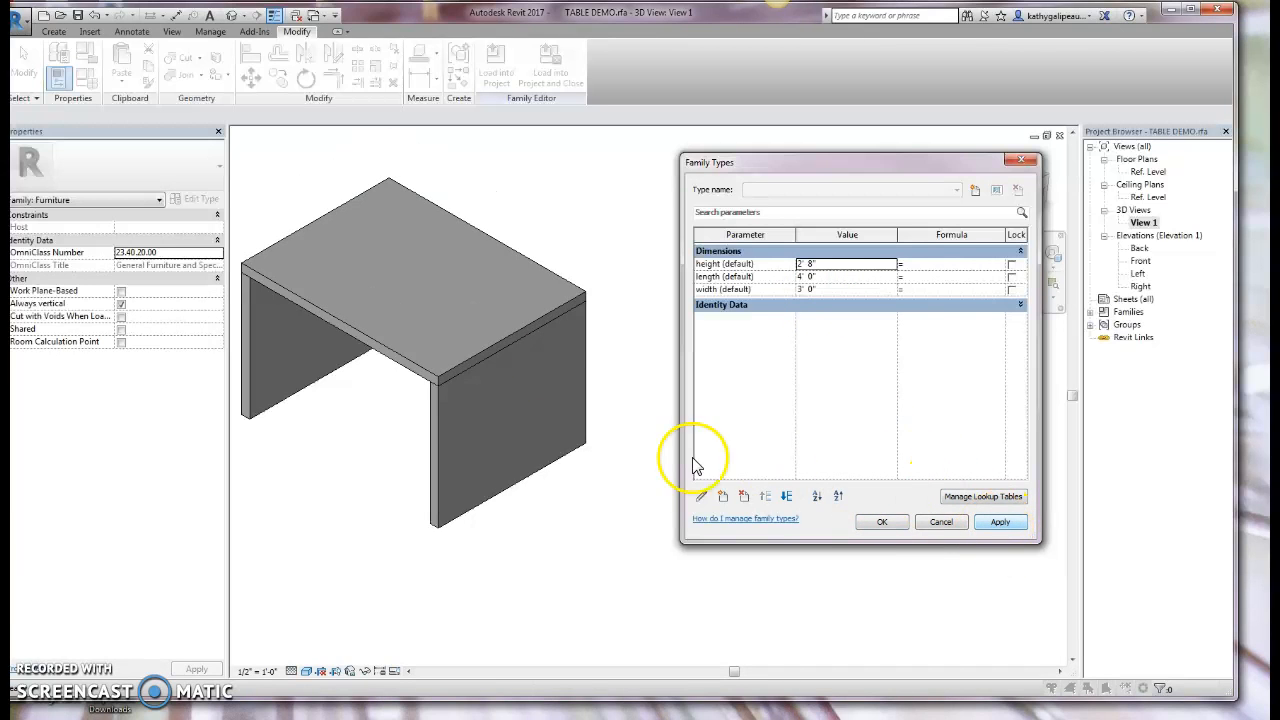
Flex the table's length by applying 8', and reset the length parameter to 4'.
click(834, 278)
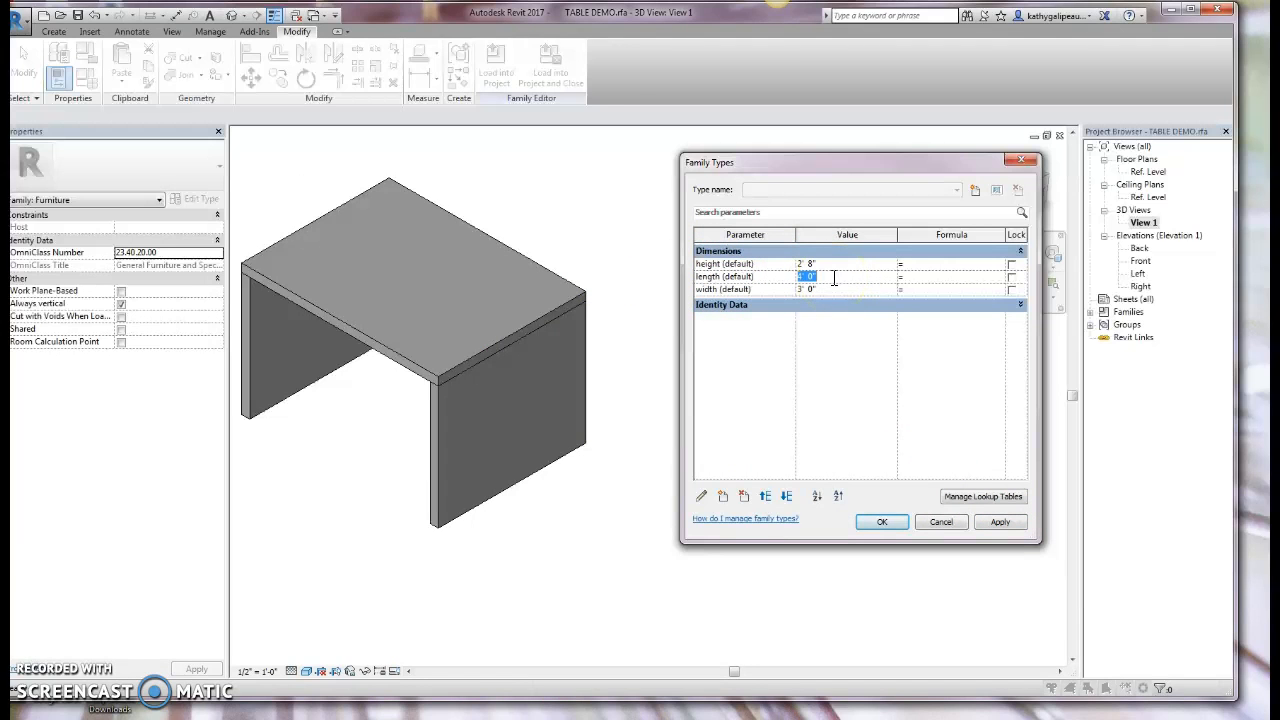
text(8)
click(1002, 522)
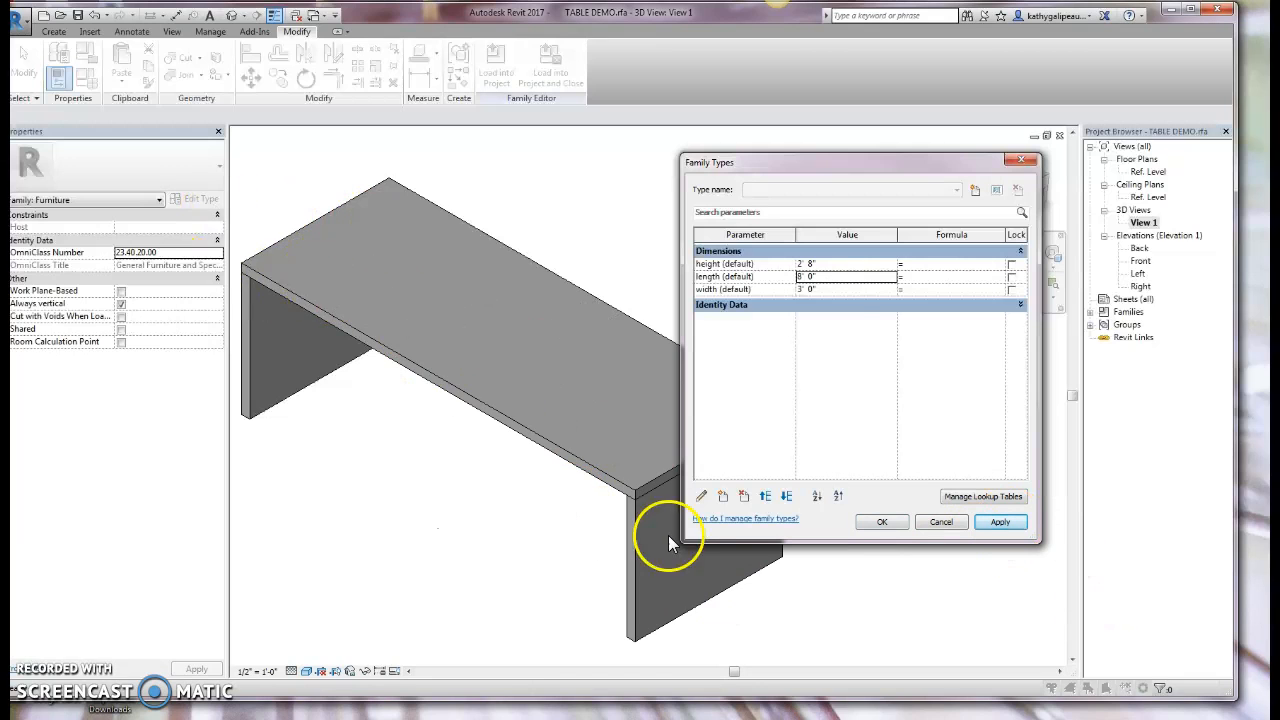
click(823, 290)
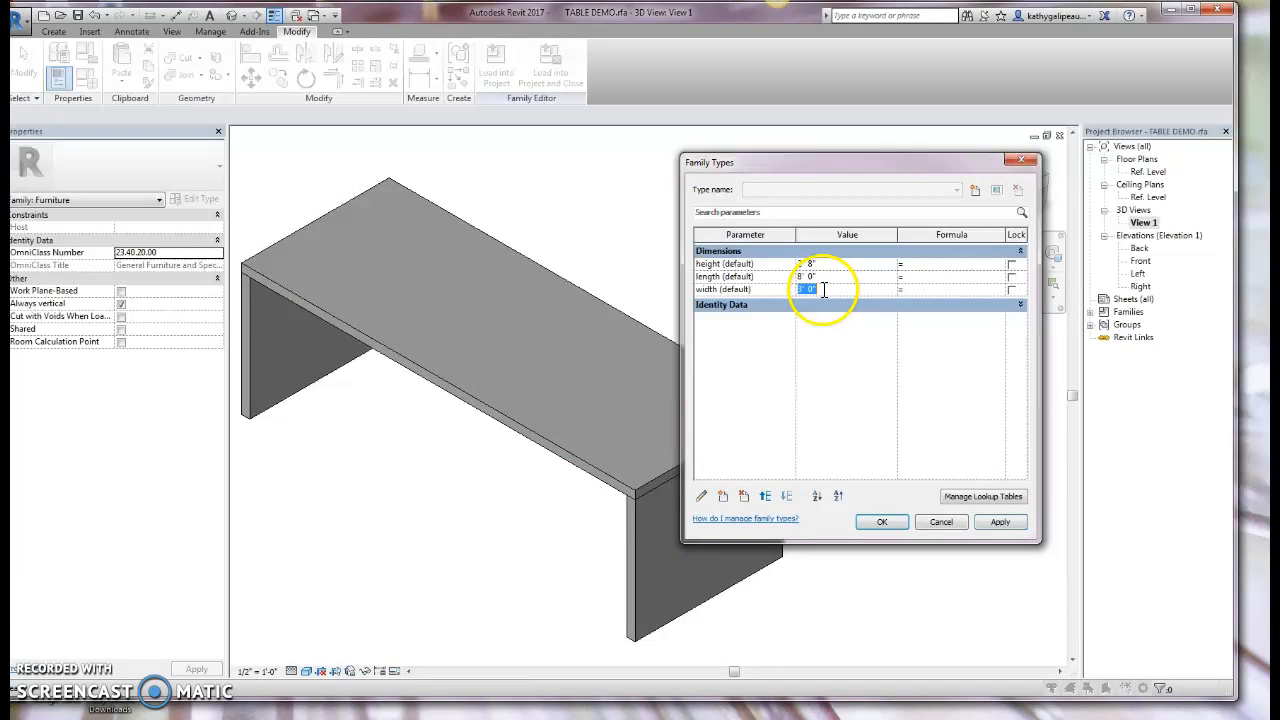
click(826, 276)
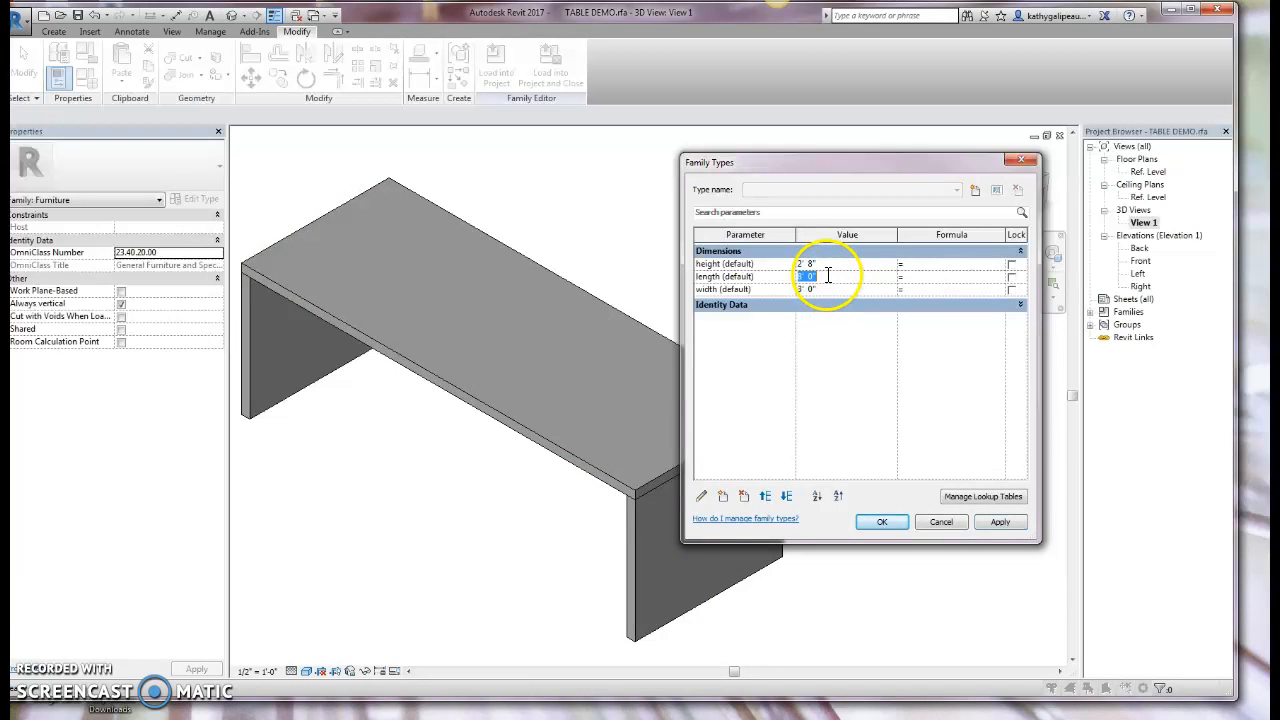
text(4)
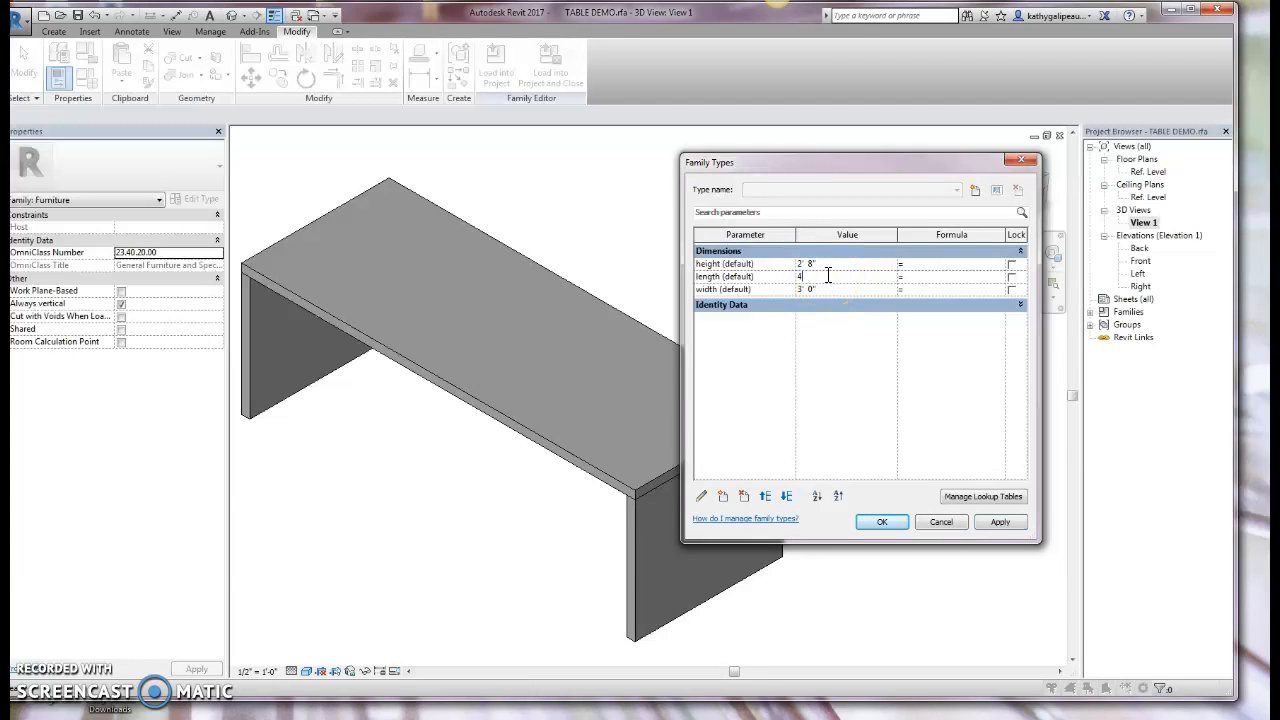
Flex the table's width by applying 6', reset it to 3', and accept the family types.
click(827, 289)
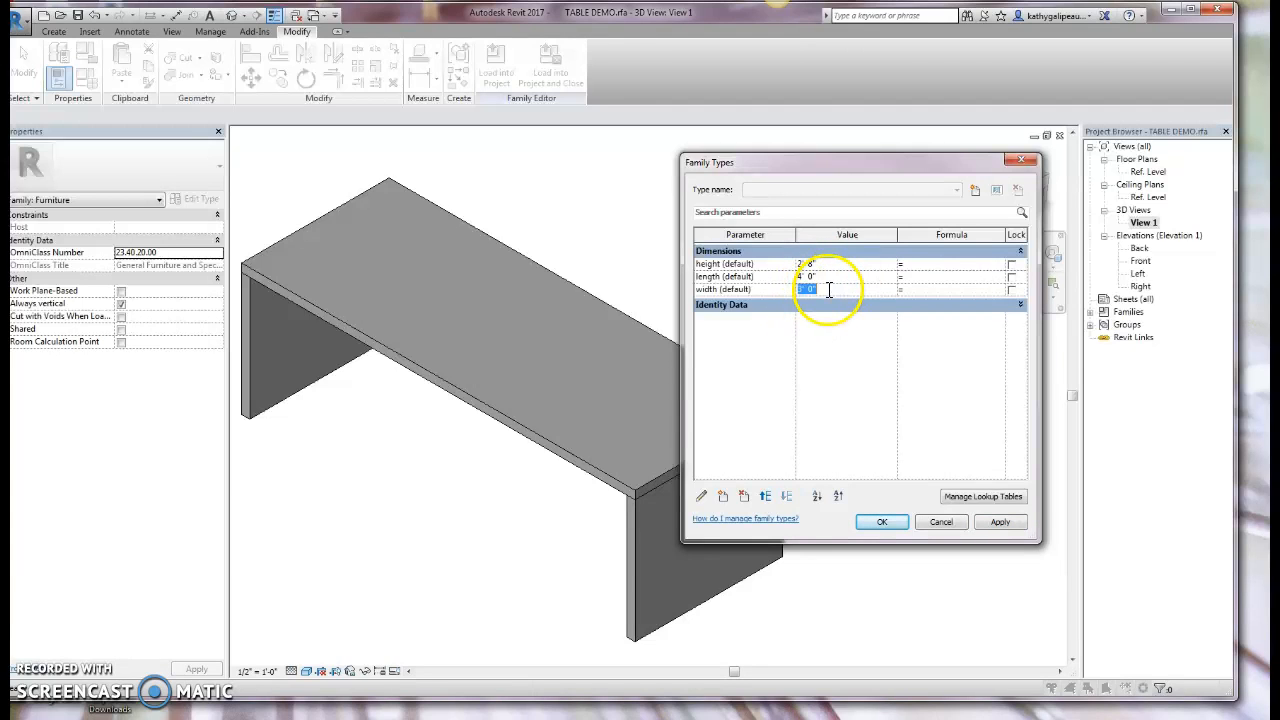
text(6)
click(1000, 522)
click(878, 523)
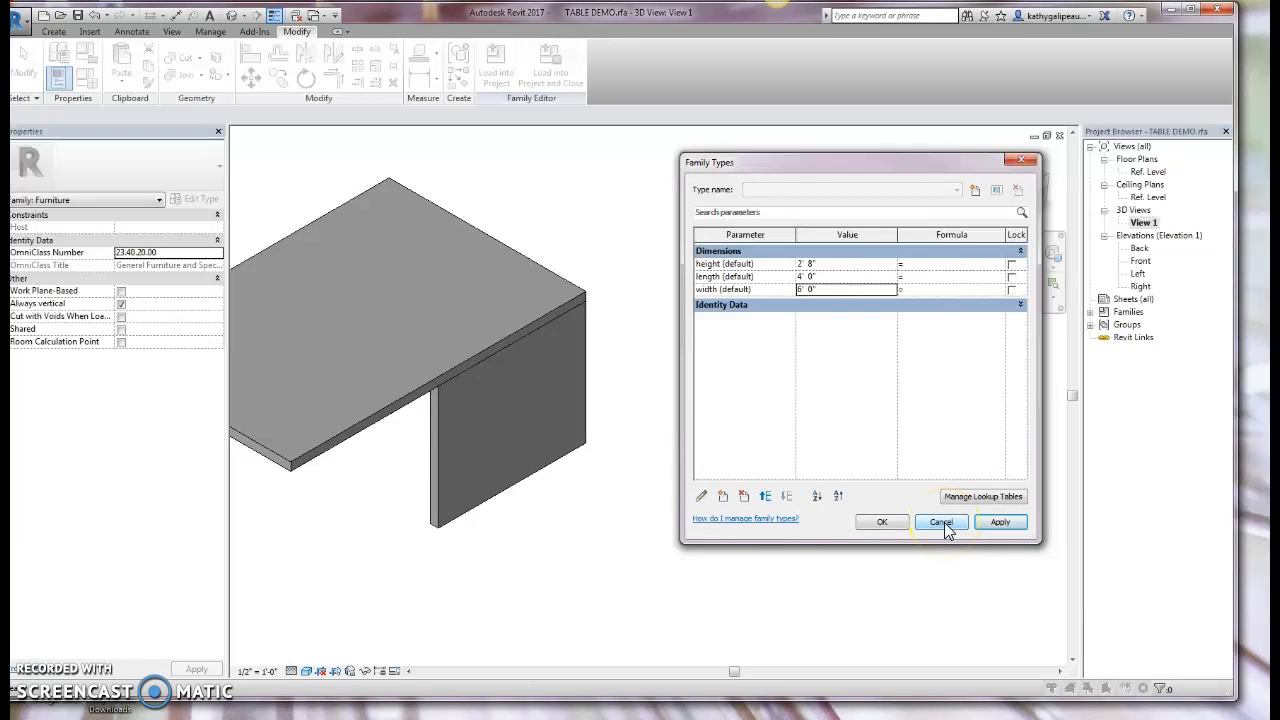
double_click(848, 288)
text(3)
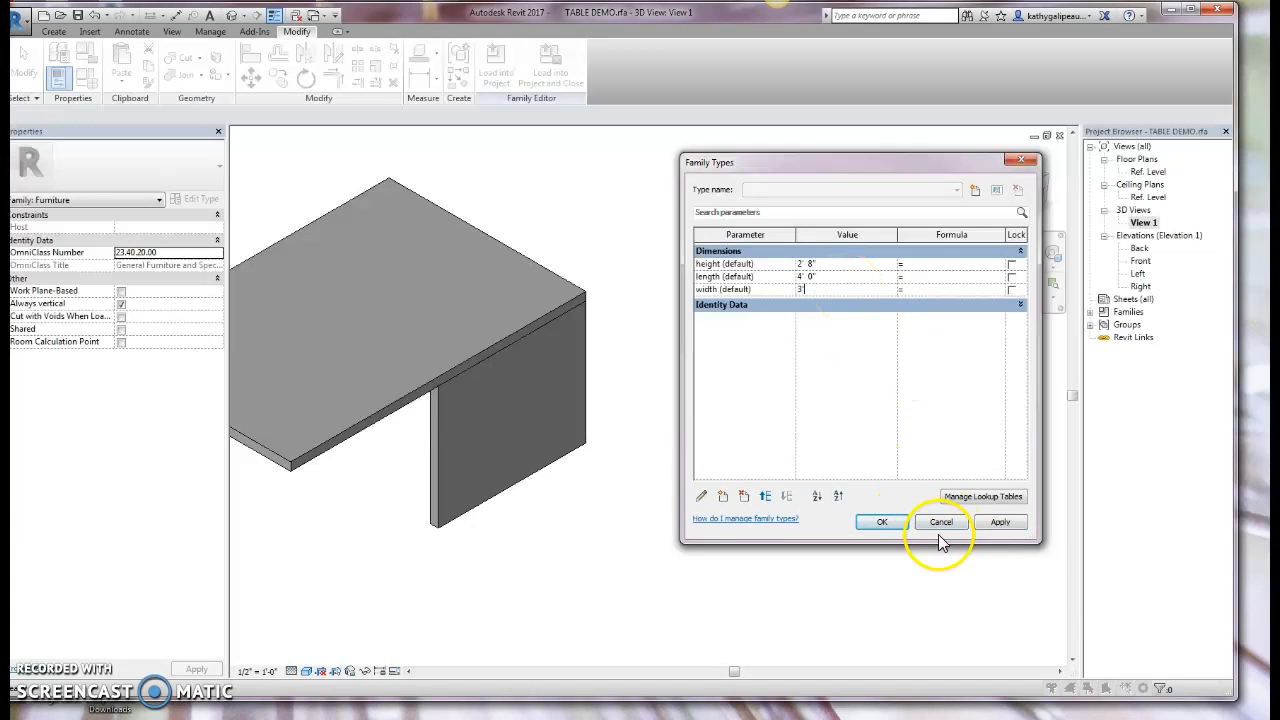
click(885, 523)
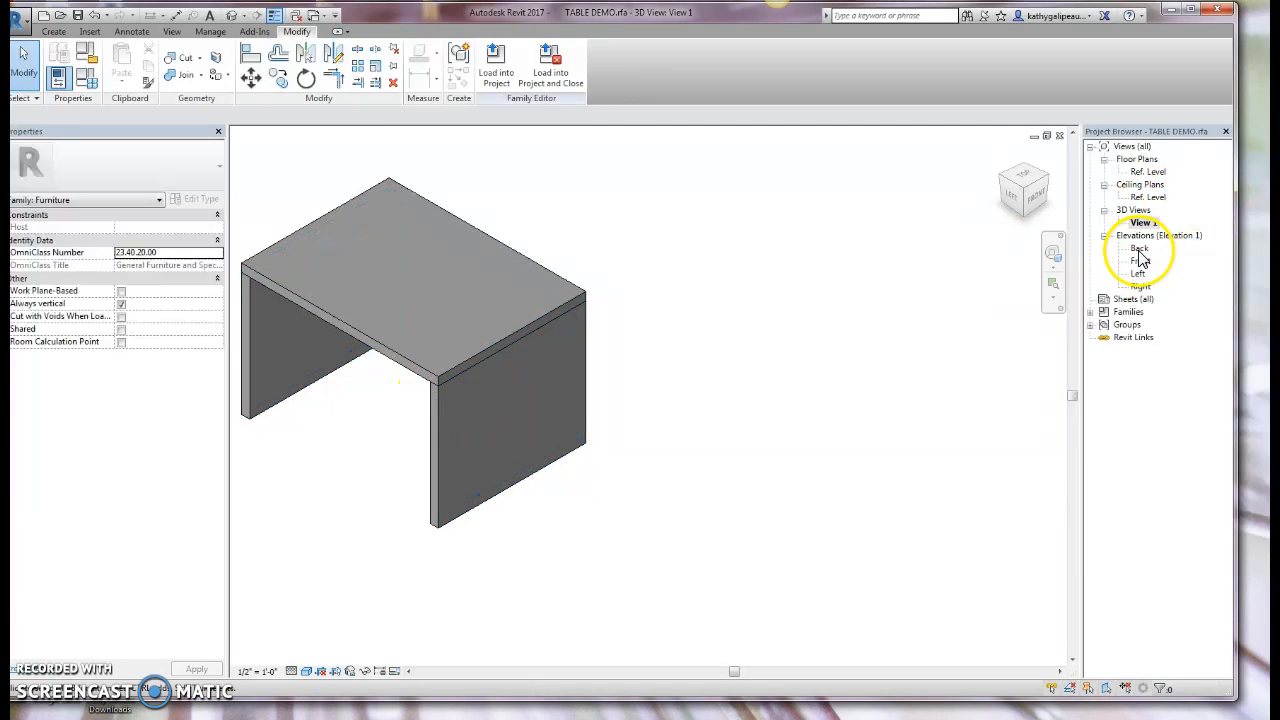
In the Front elevation, align both vertical edges of the table legs with the outer vertical reference planes and lock them.
double_click(1140, 261)
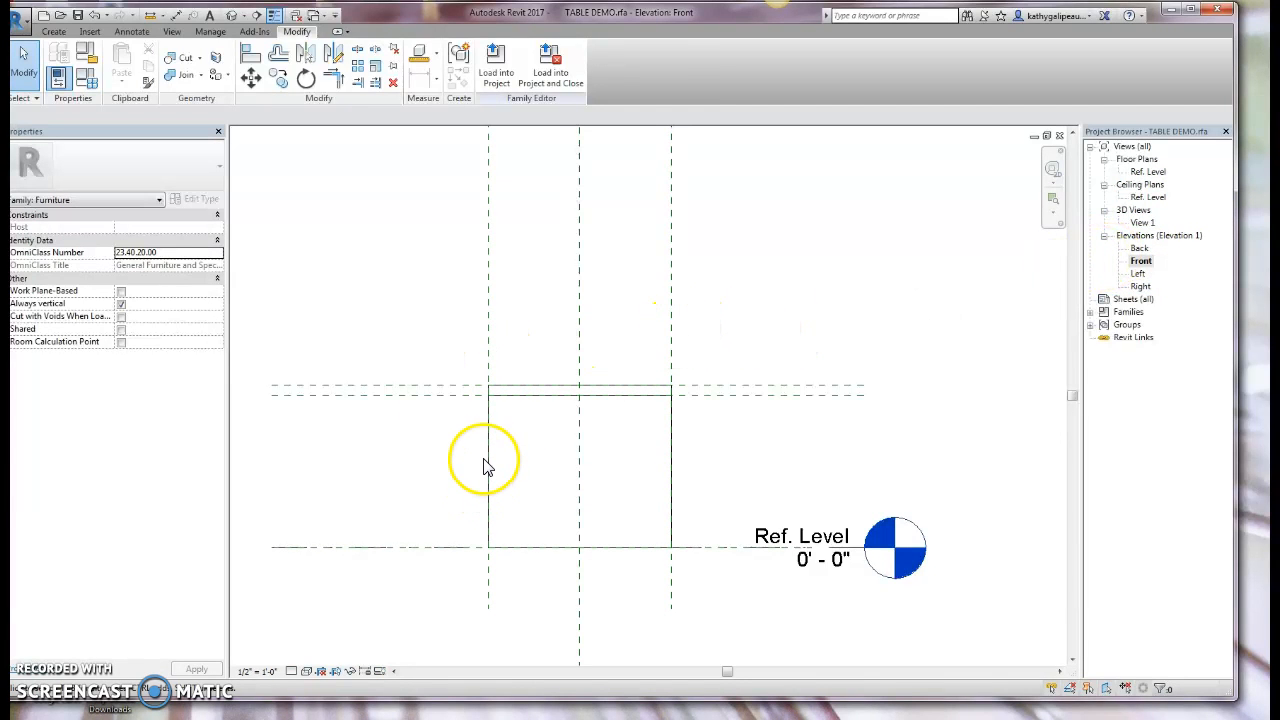
click(250, 56)
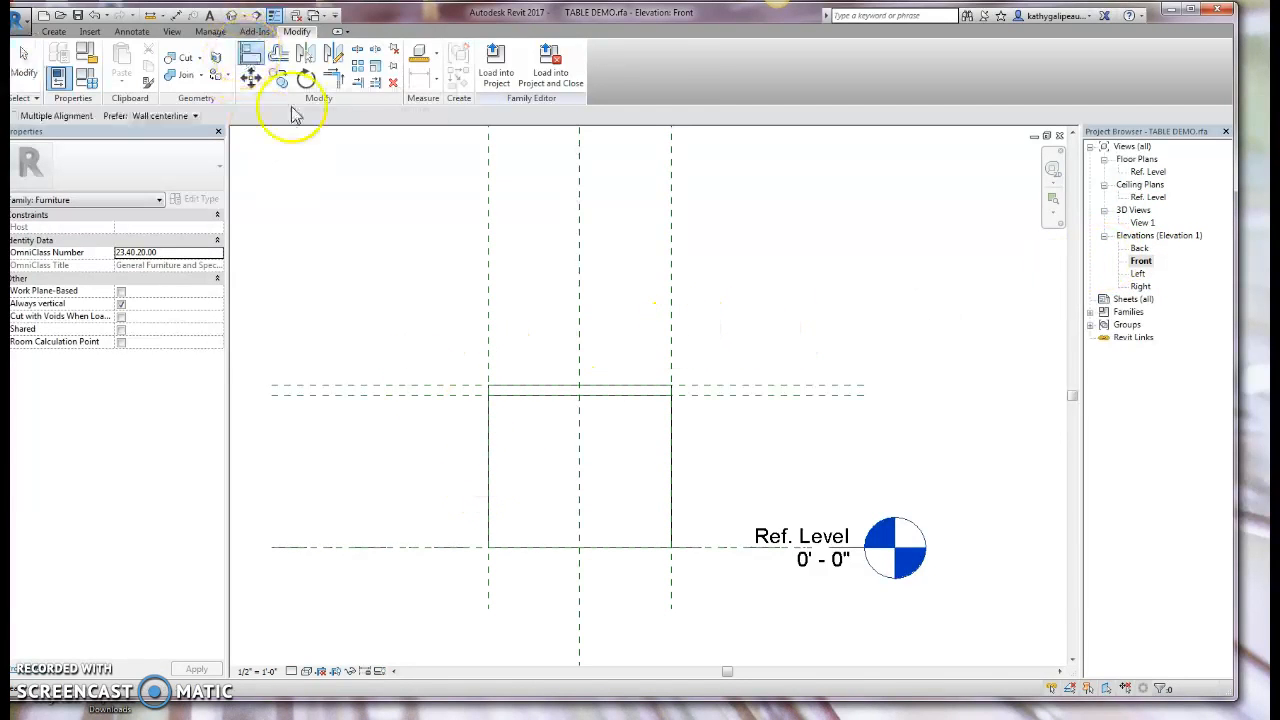
click(490, 314)
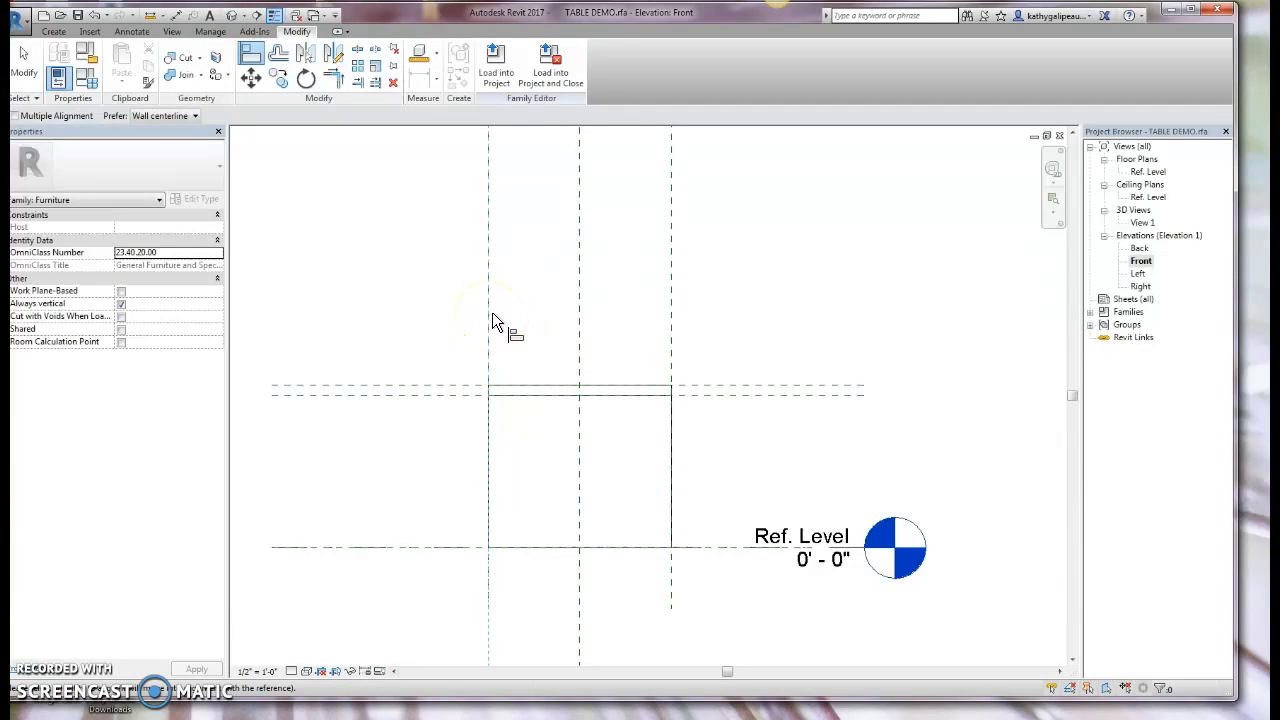
click(488, 440)
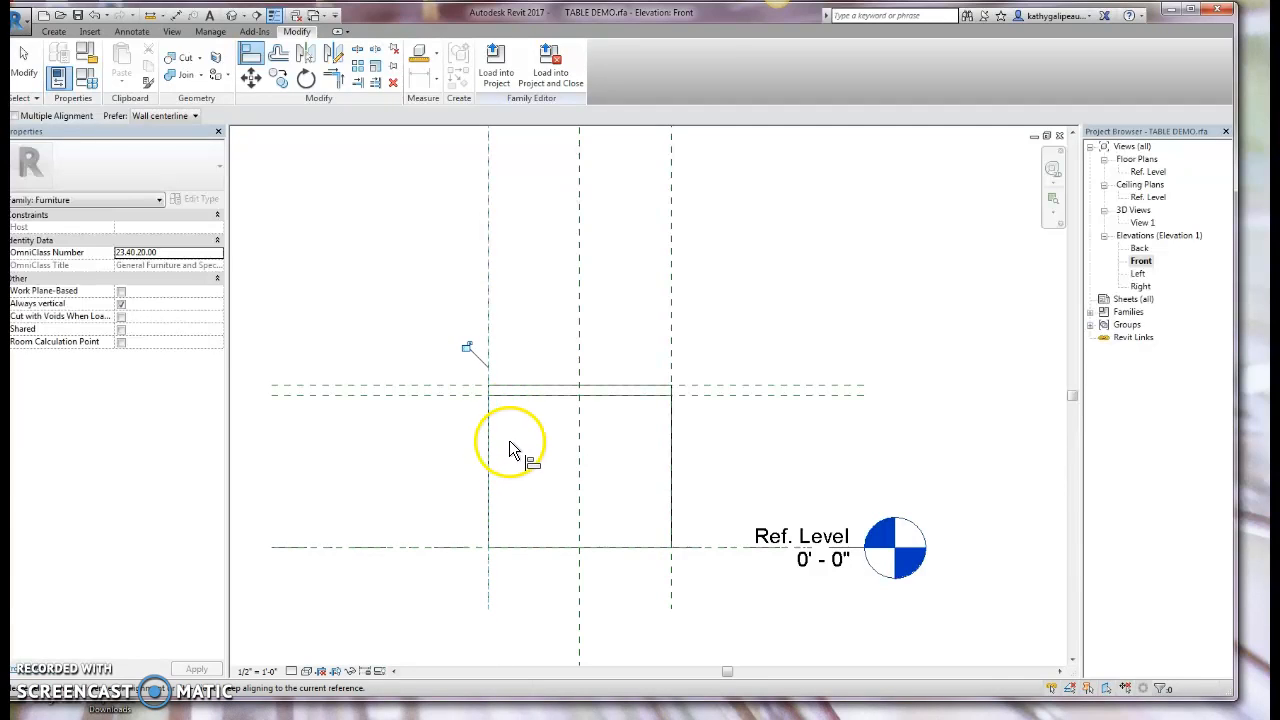
click(673, 349)
click(676, 478)
In the Right elevation, align the tabletop's underside with the lower horizontal reference plane and lock the alignment.
double_click(1141, 287)
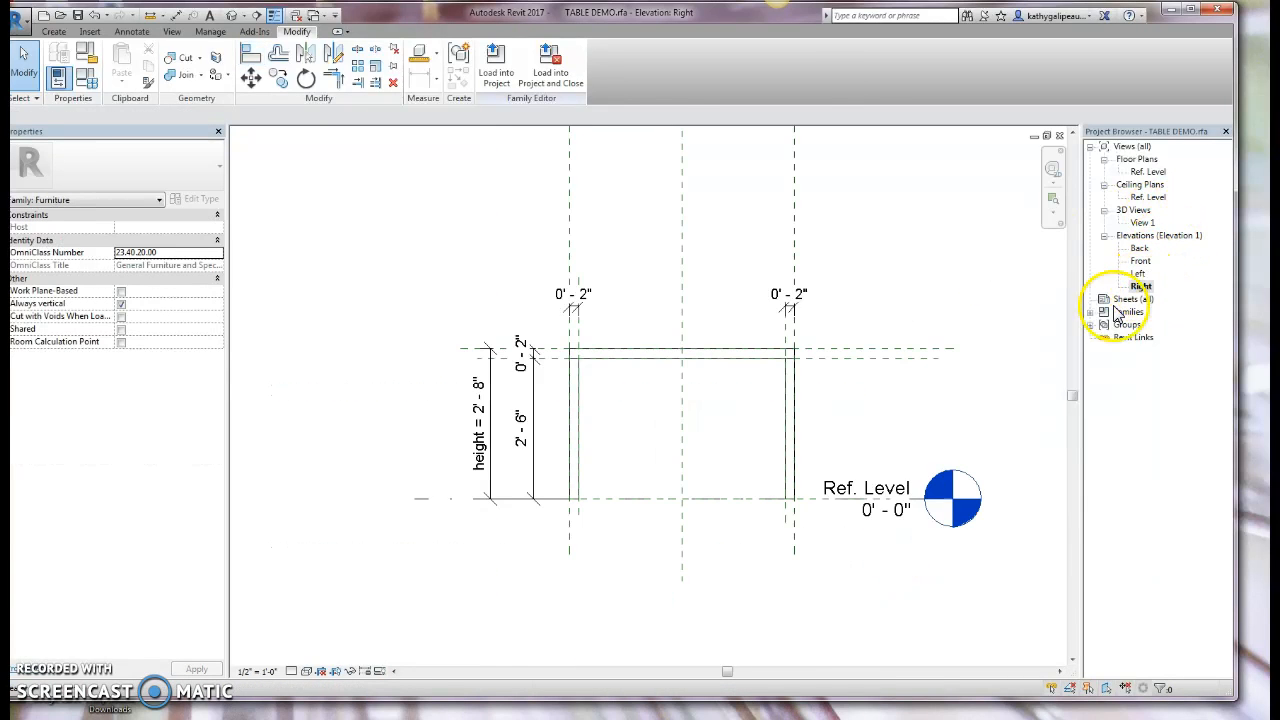
click(251, 53)
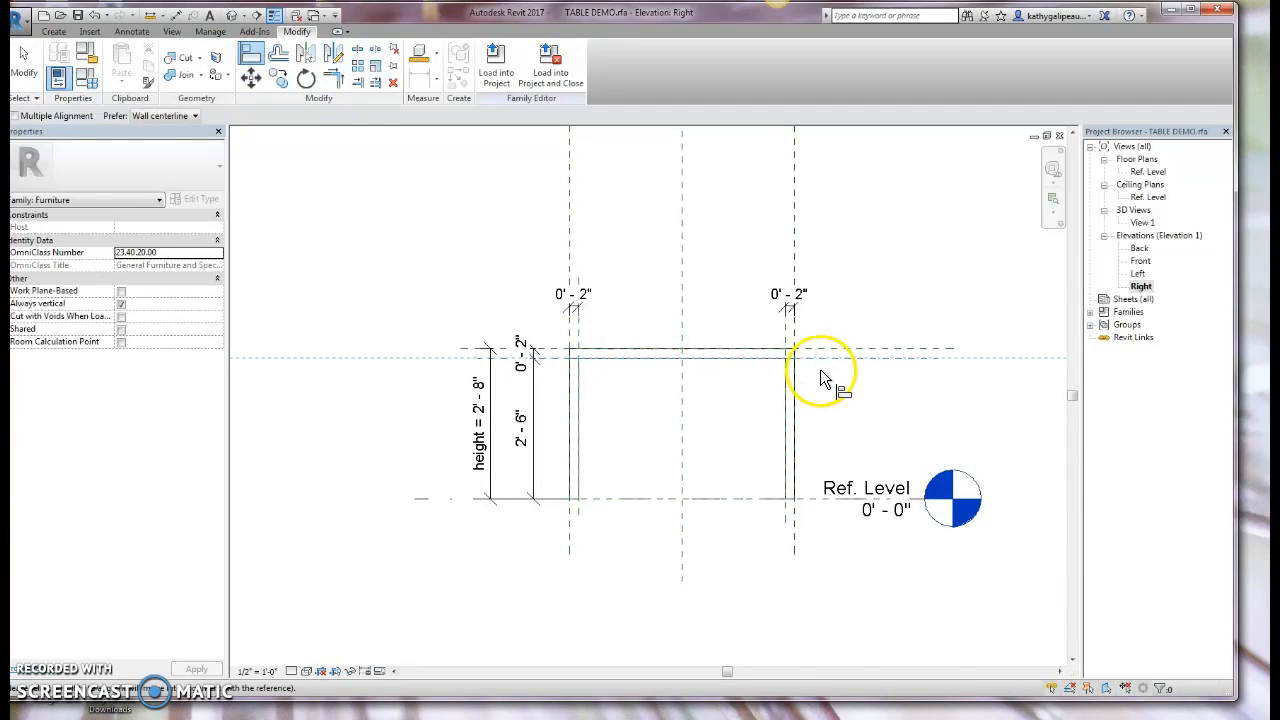
scroll(735, 385, up, 2)
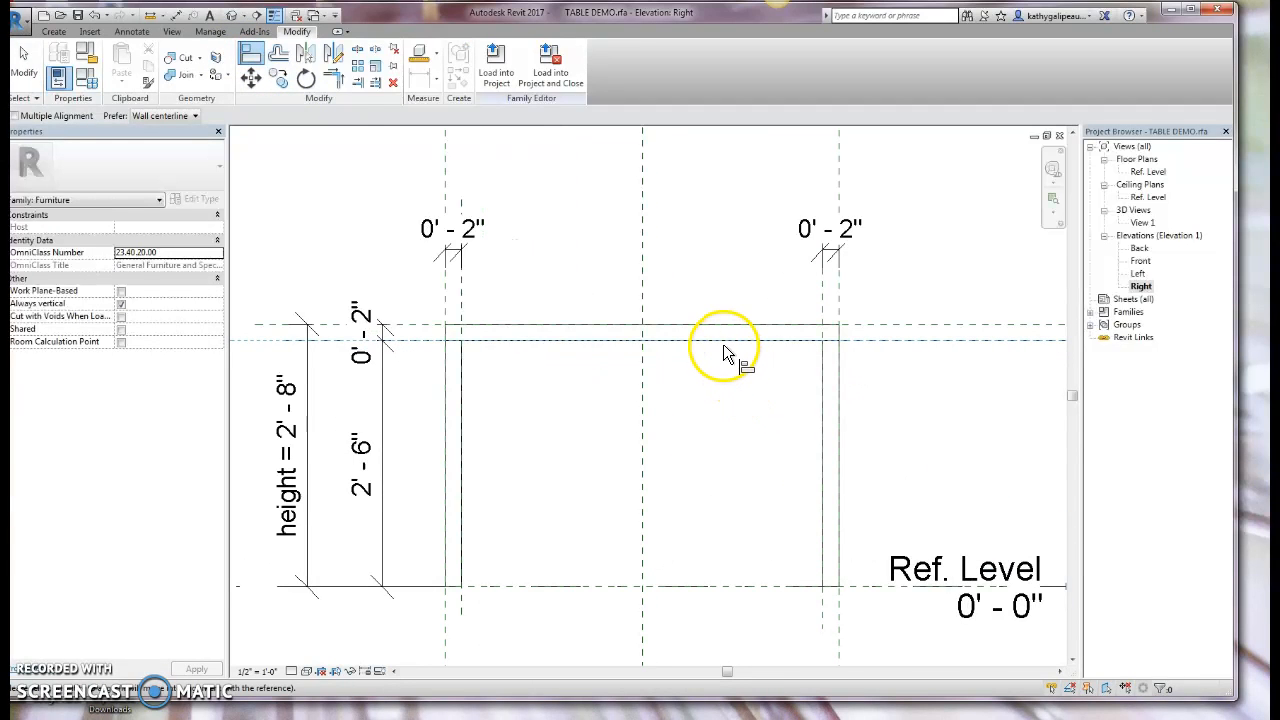
click(723, 340)
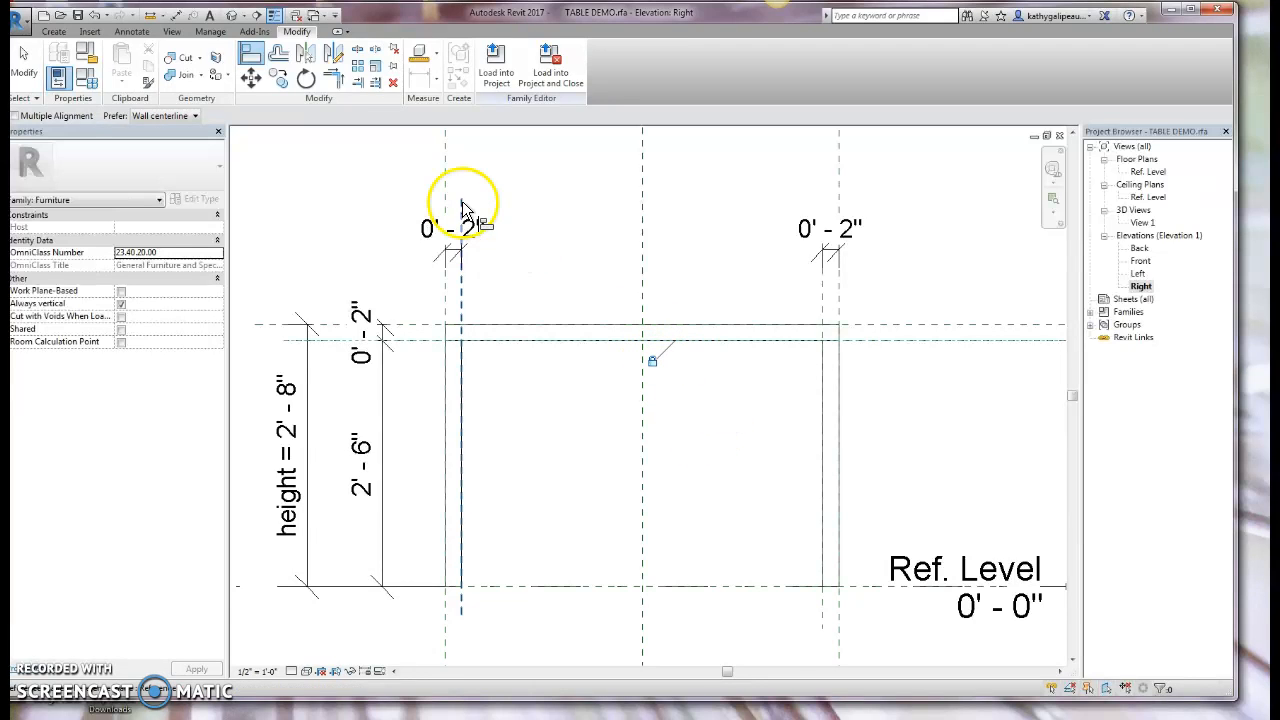
In the 3D view, flex the table's height by applying 42", and reset the height parameter to 2'-8".
double_click(1141, 226)
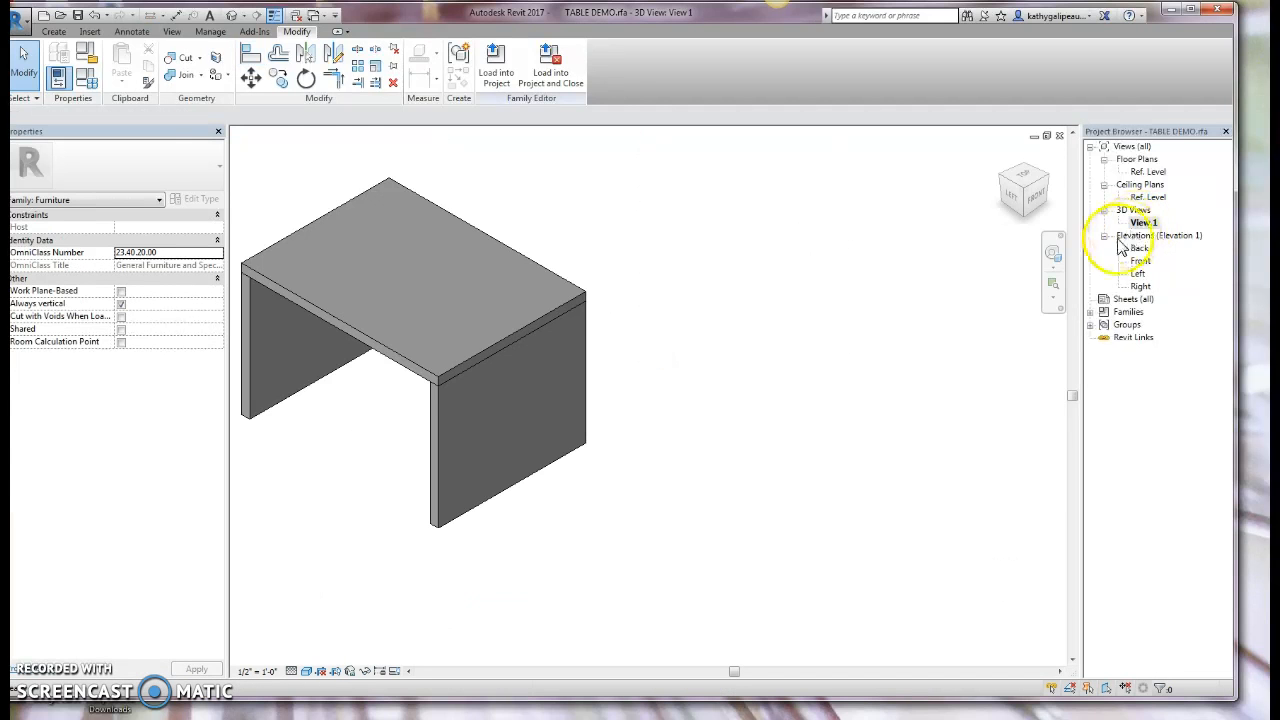
click(92, 78)
click(828, 265)
double_click(829, 265)
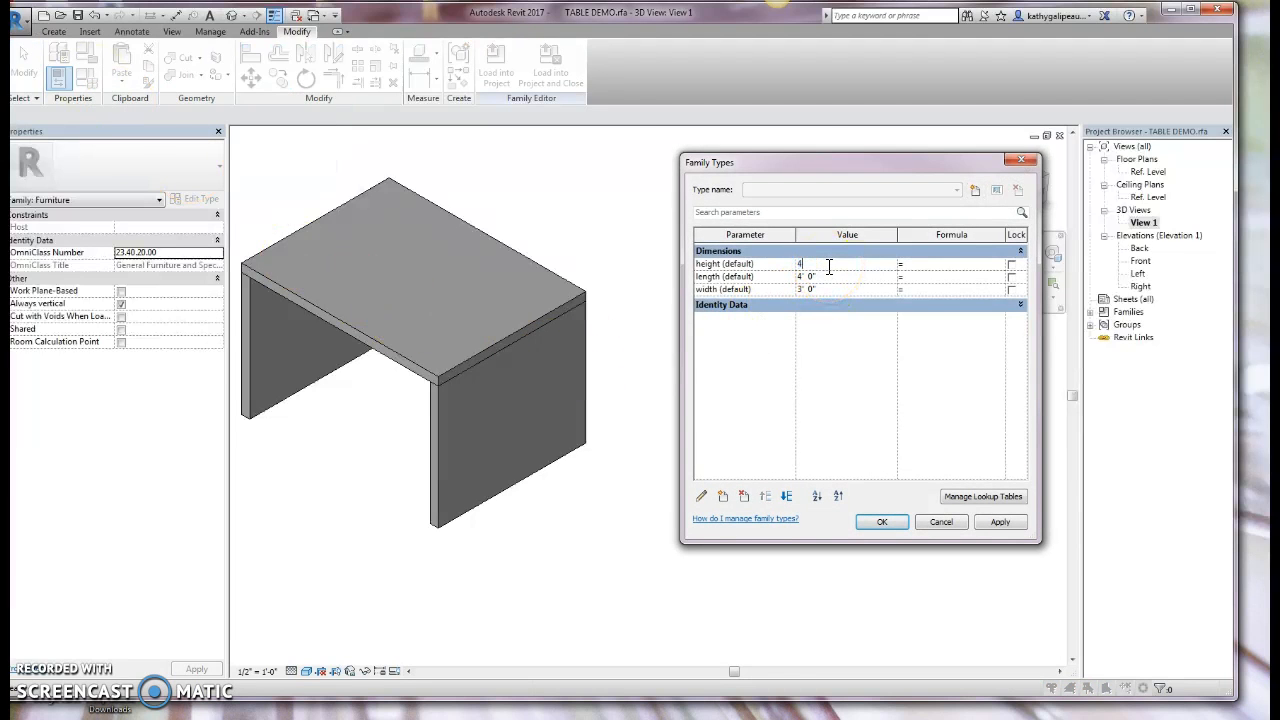
text(42")
click(997, 524)
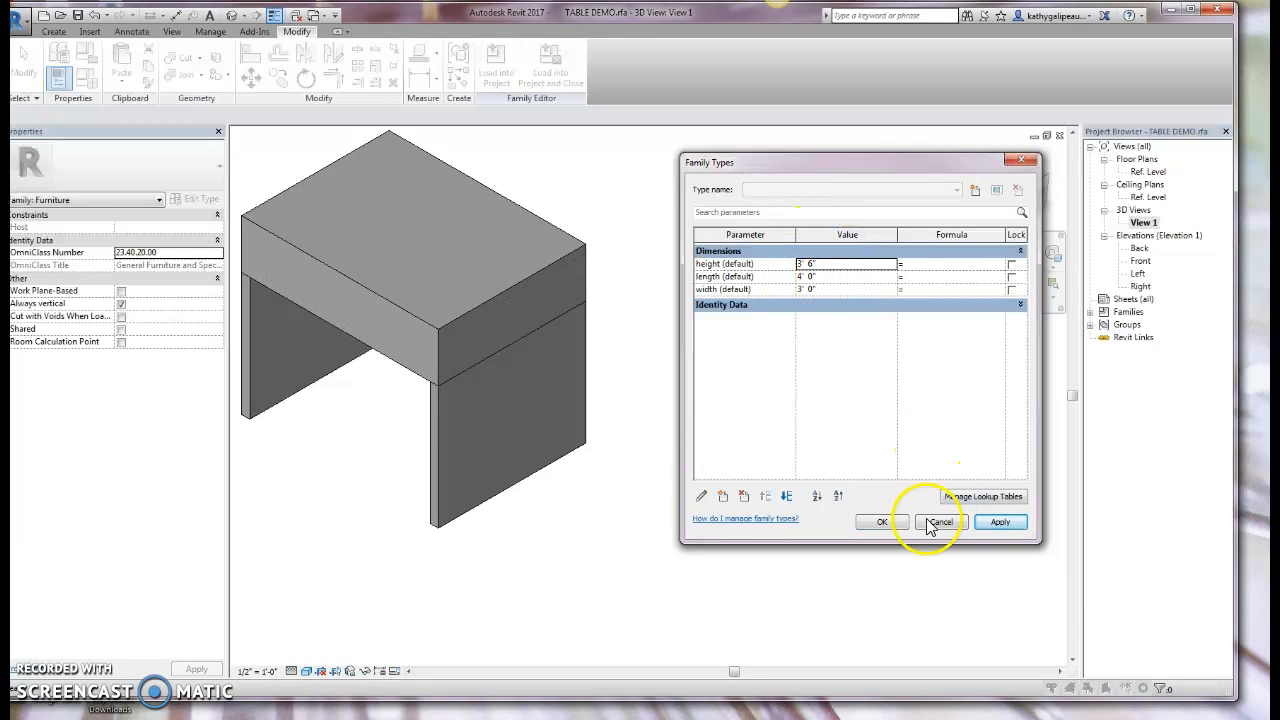
click(850, 264)
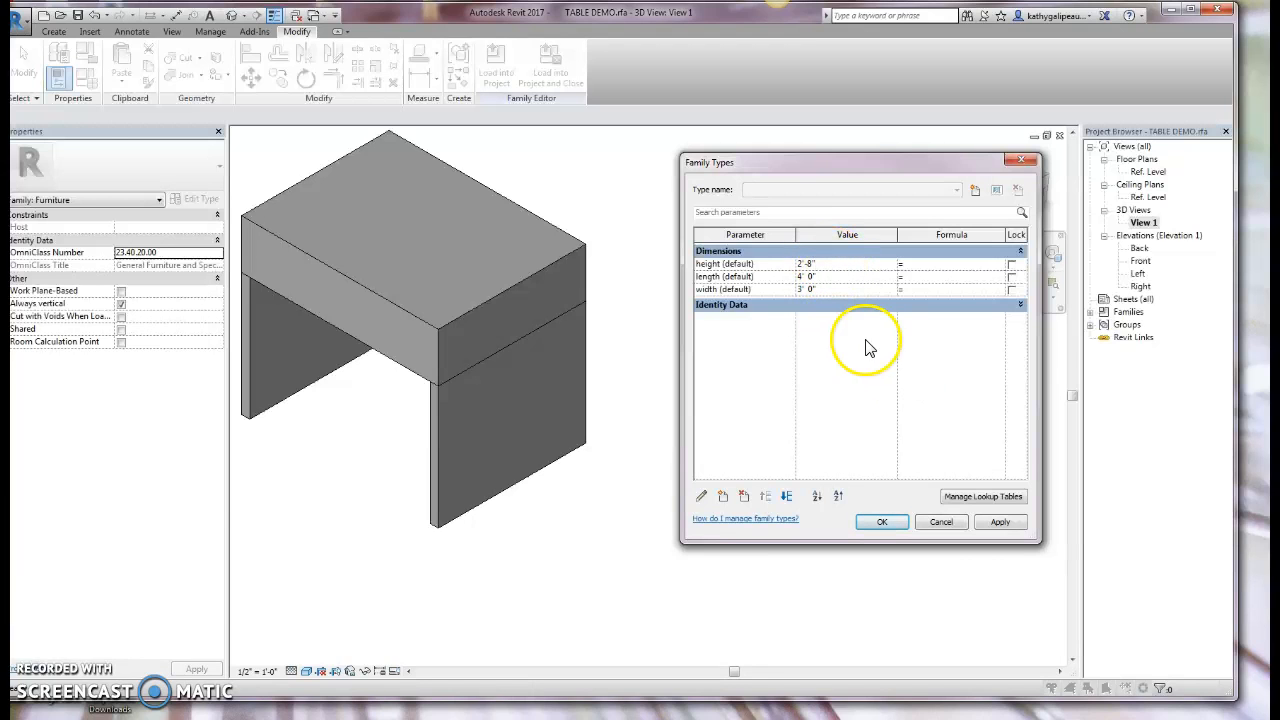
click(999, 522)
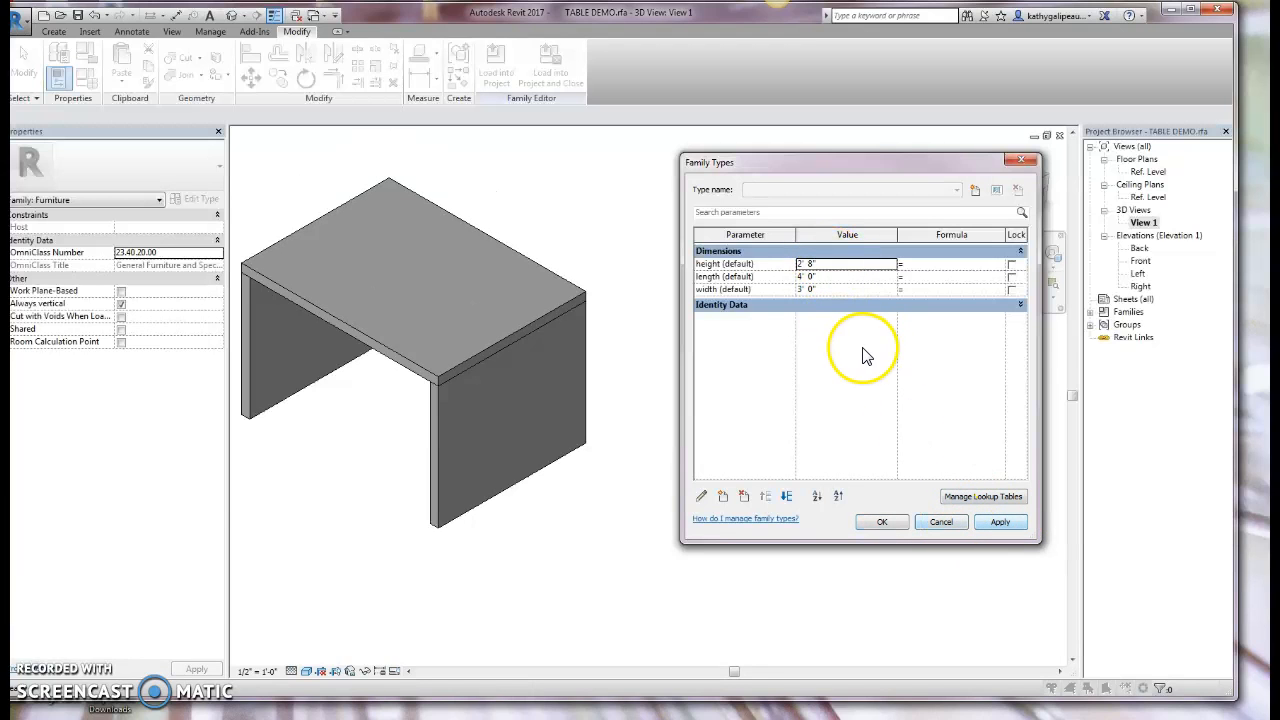
Set the table's width parameter to 6' and apply it to check that the legs follow the tabletop.
click(844, 290)
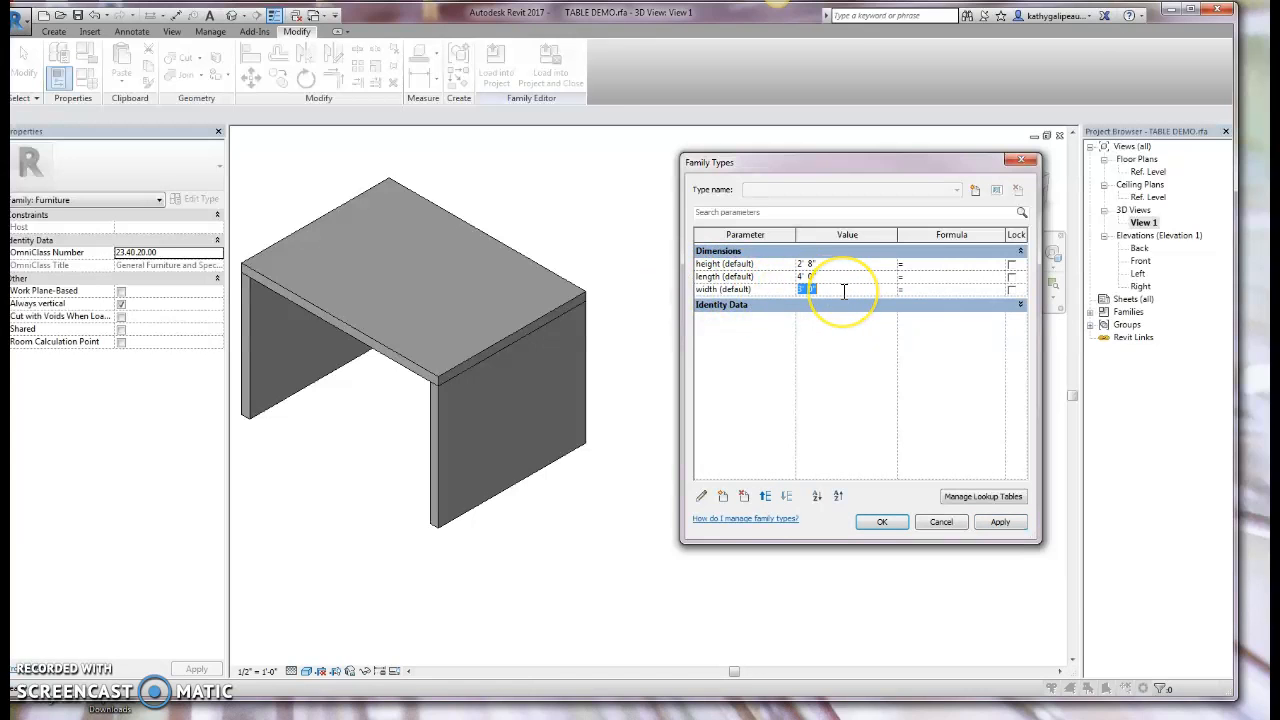
text(6')
click(999, 522)
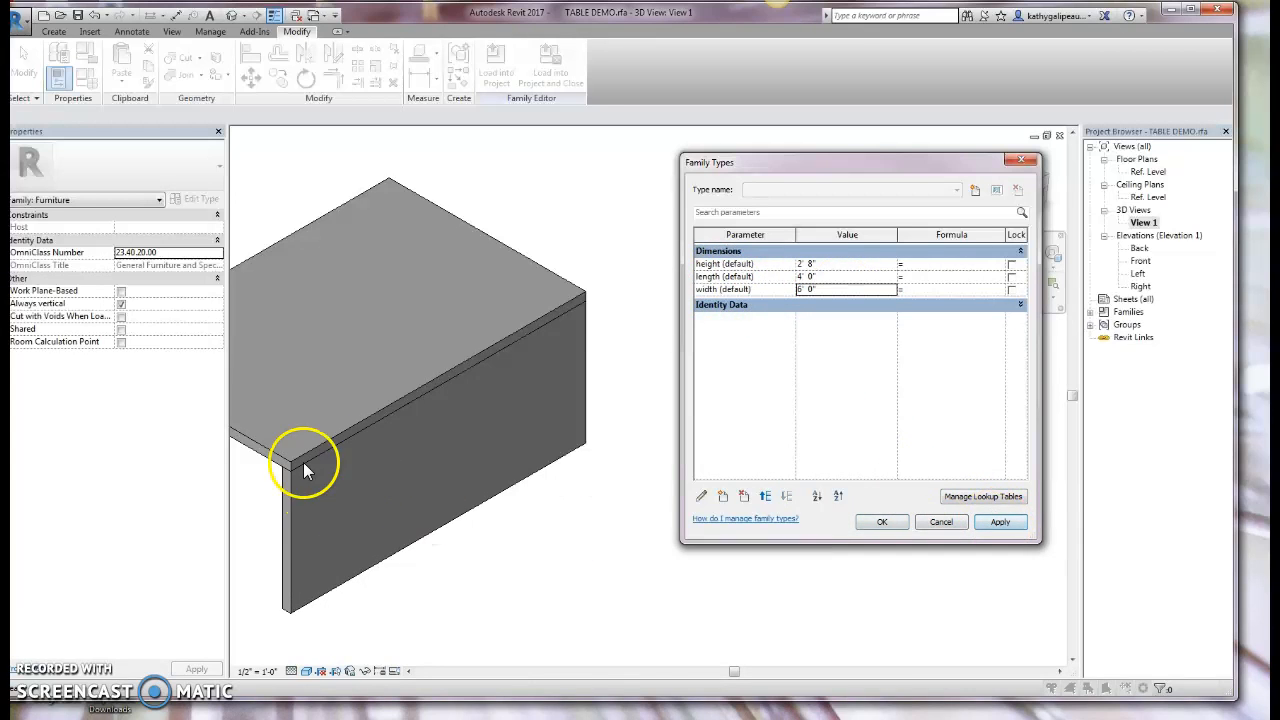
click(1000, 522)
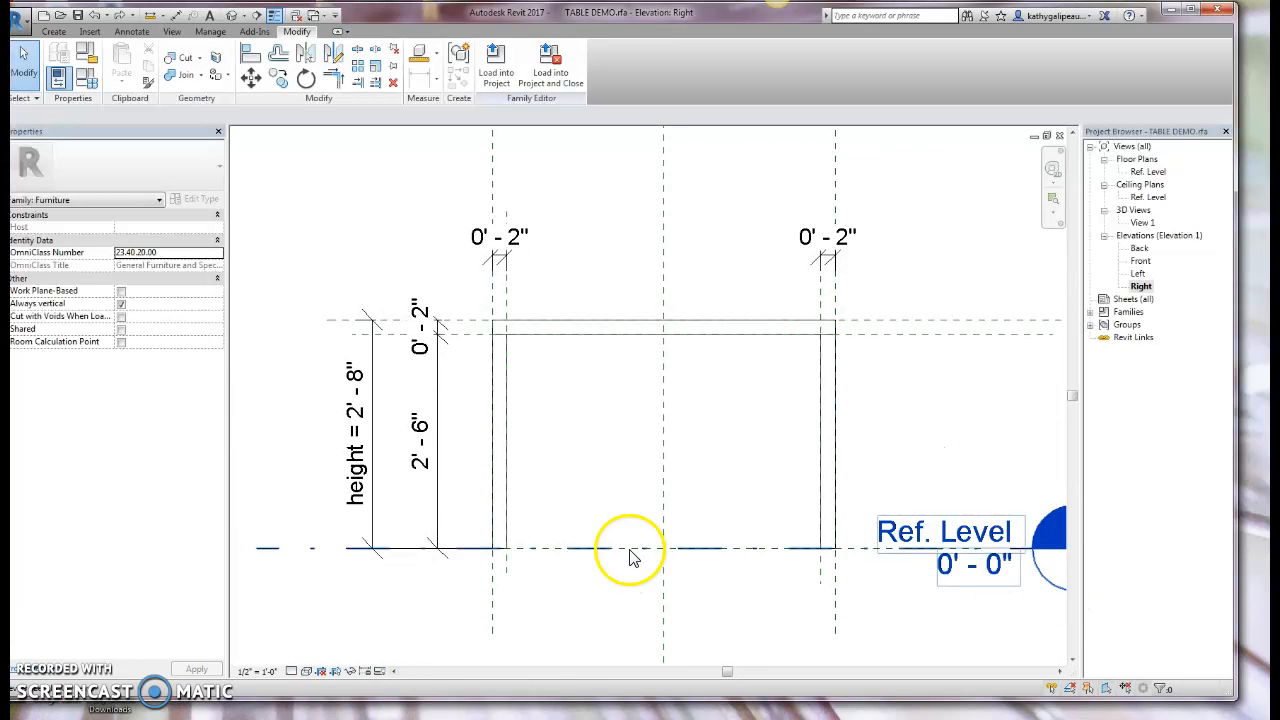
In the Right elevation, delete the 2'-6" dimension between the reference level and the lower horizontal reference plane.
click(1141, 287)
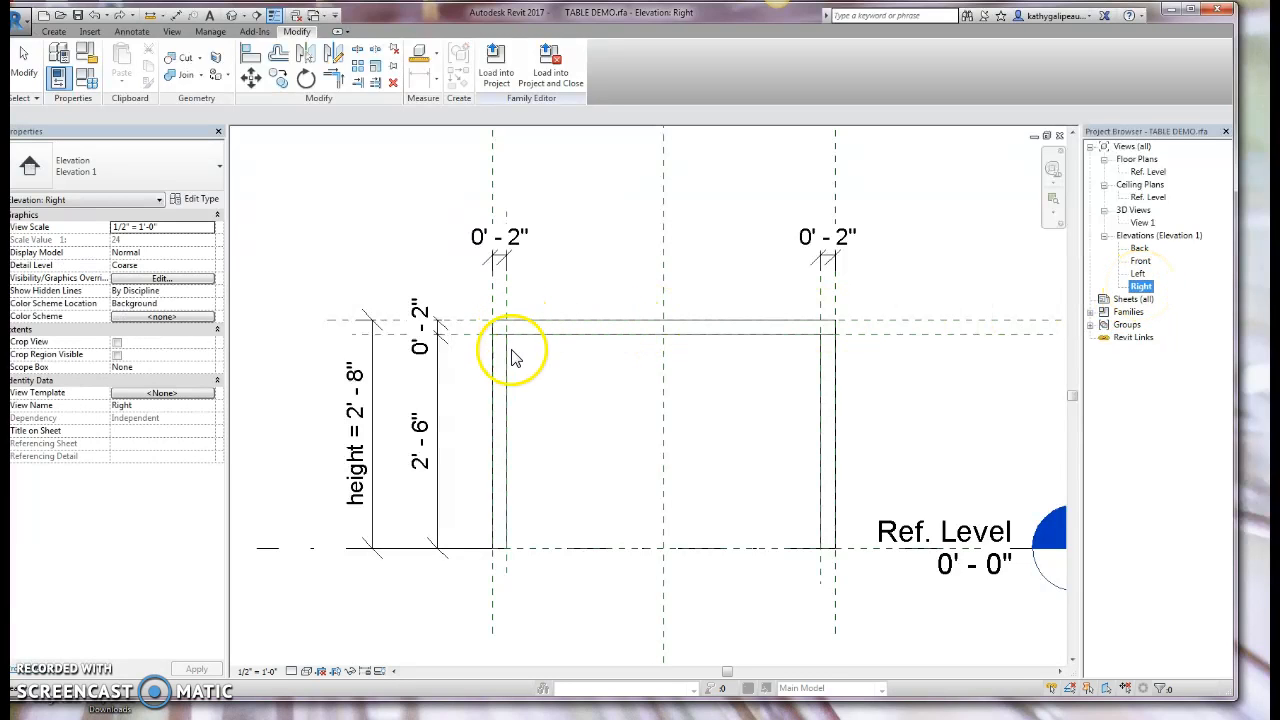
click(437, 405)
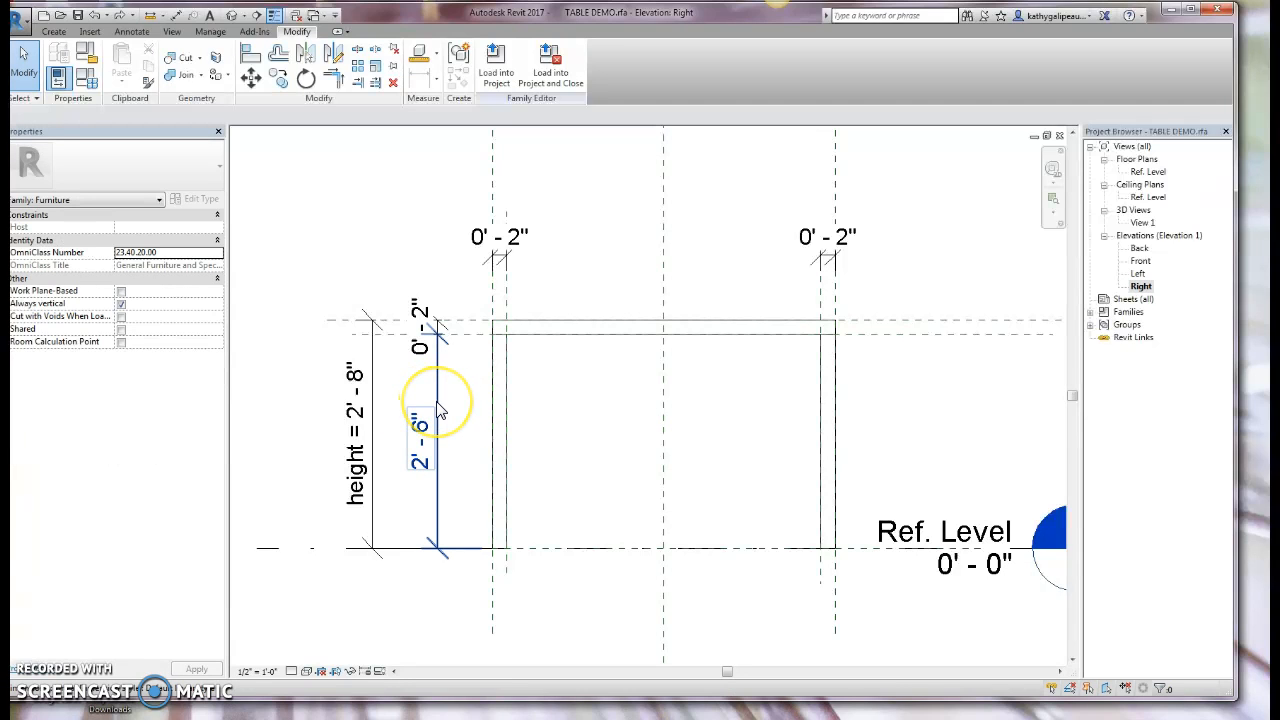
click(436, 402)
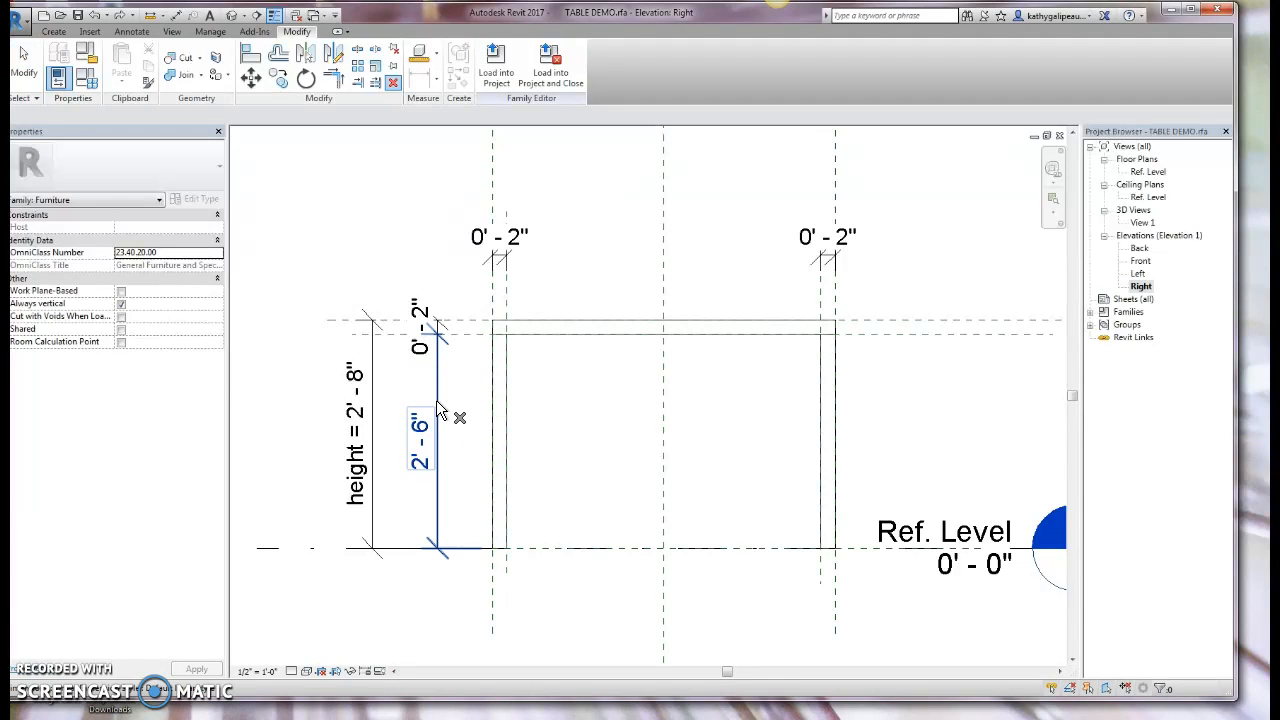
key(Delete)
click(391, 308)
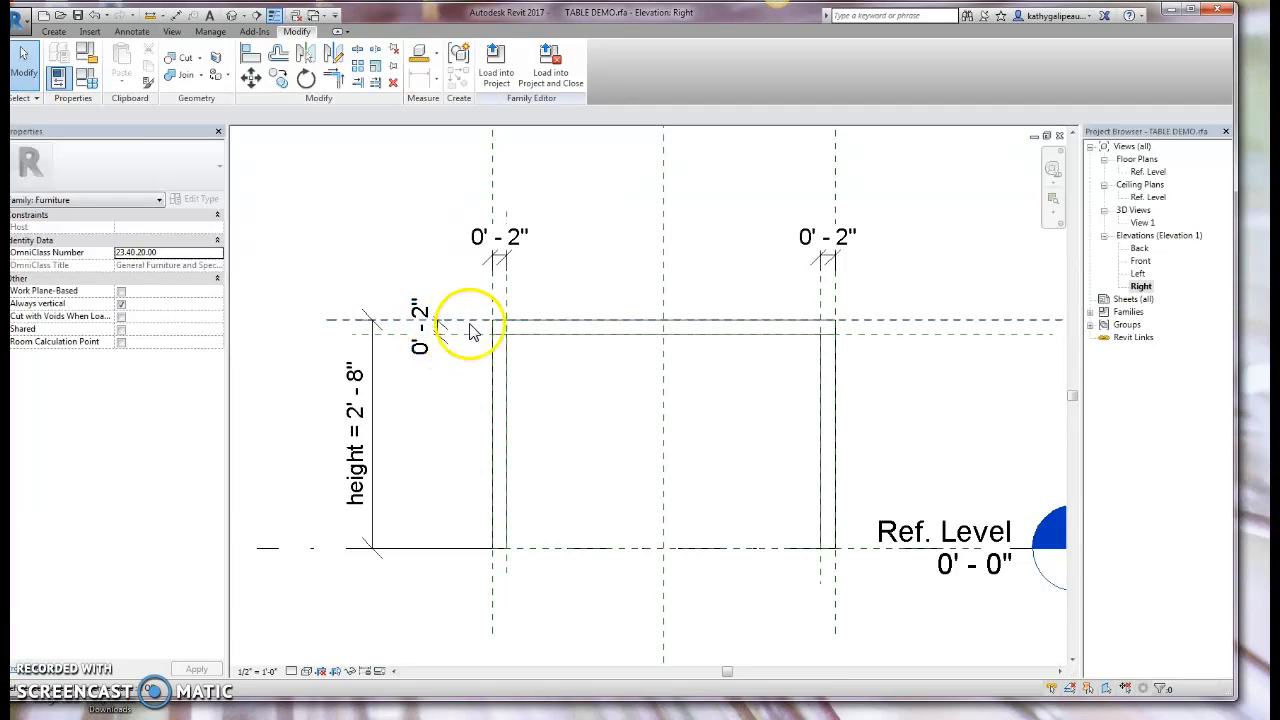
click(437, 335)
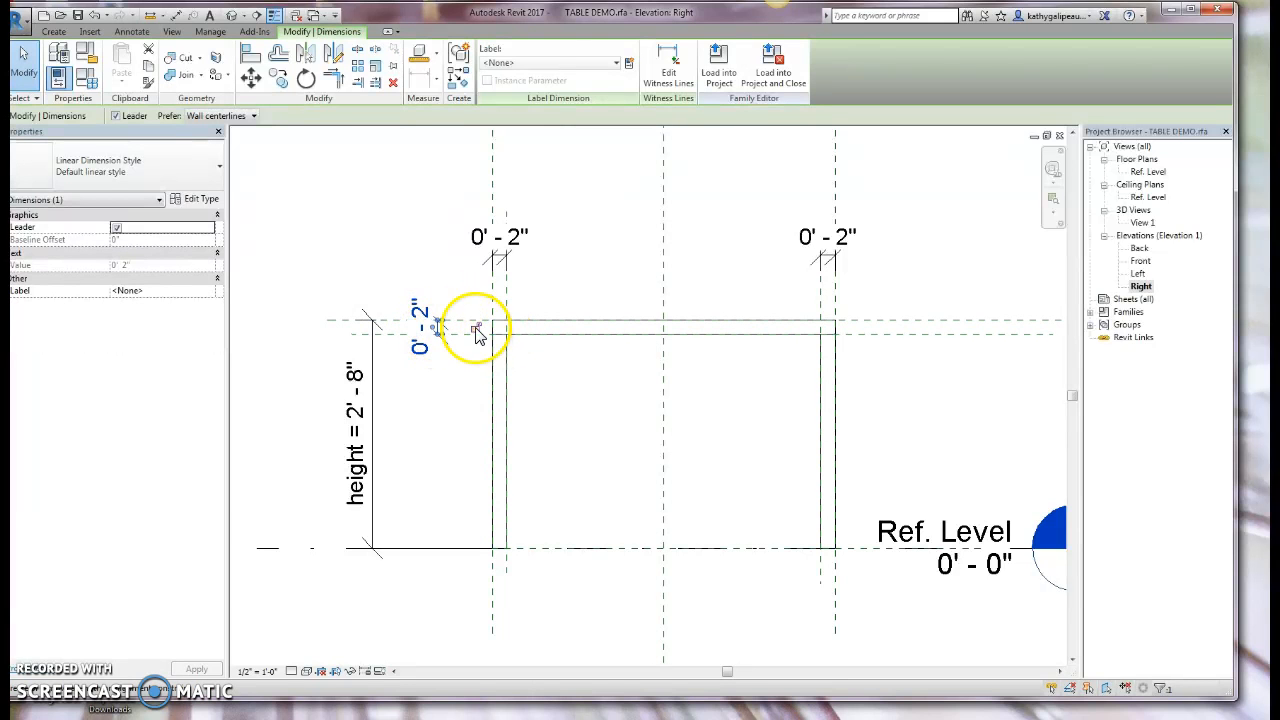
click(450, 280)
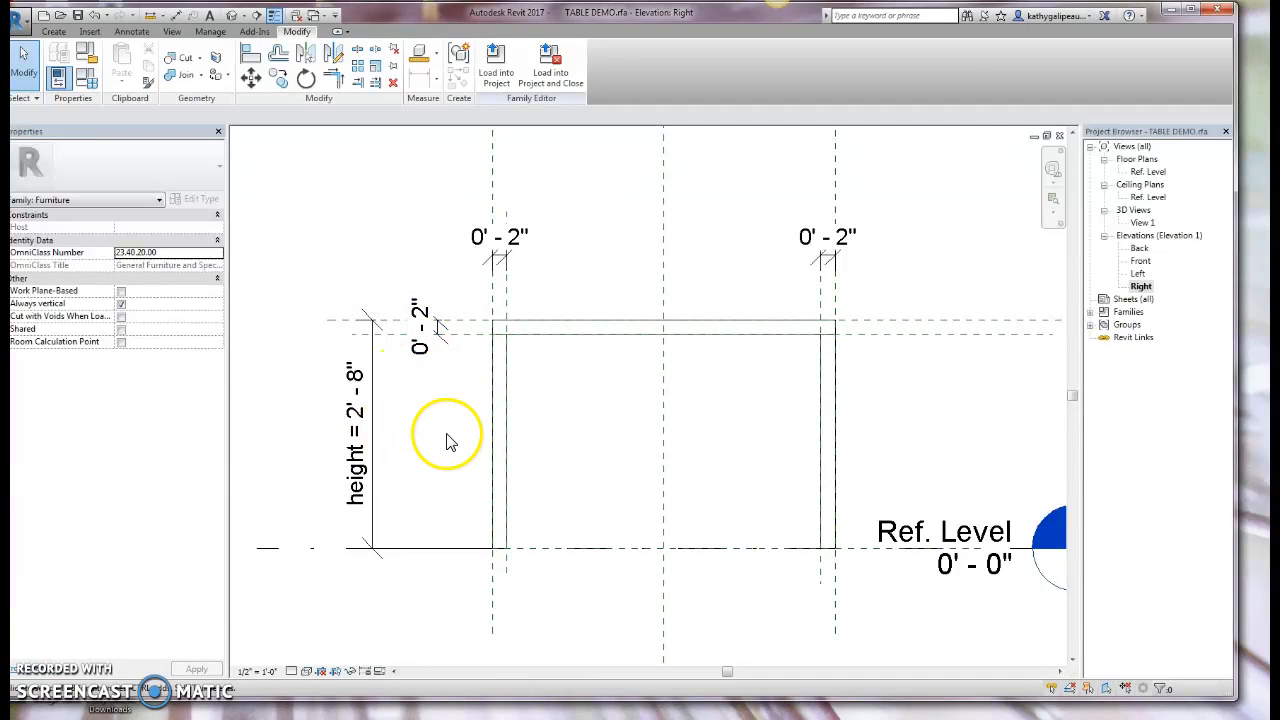
In the 3D view, flex the table's height by setting the height parameter to 42" and applying it.
double_click(1146, 224)
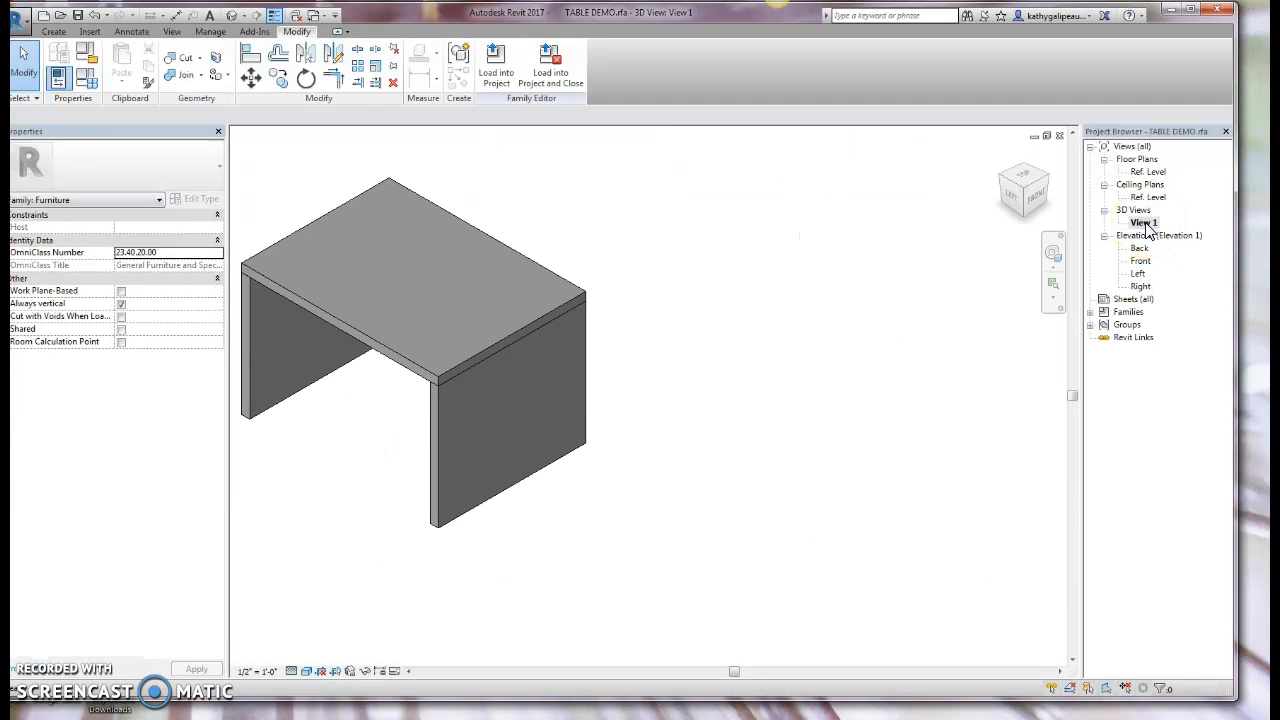
click(88, 80)
click(851, 265)
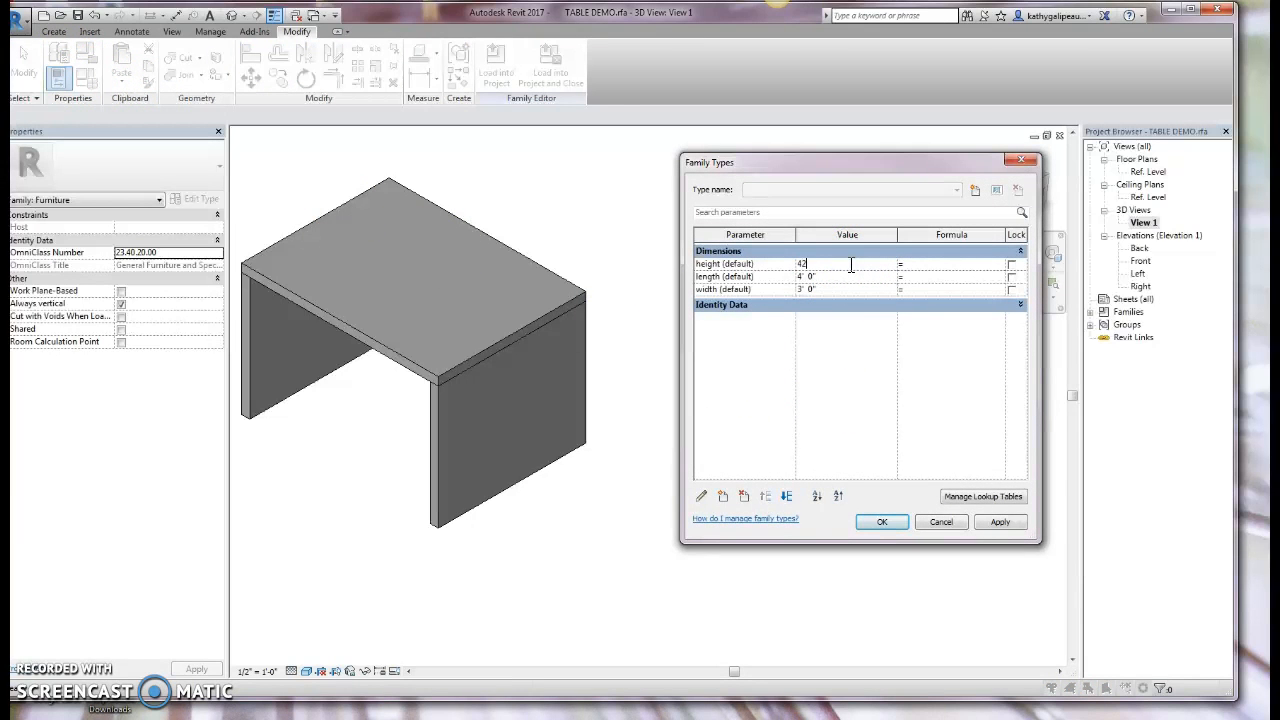
text(42")
click(1000, 522)
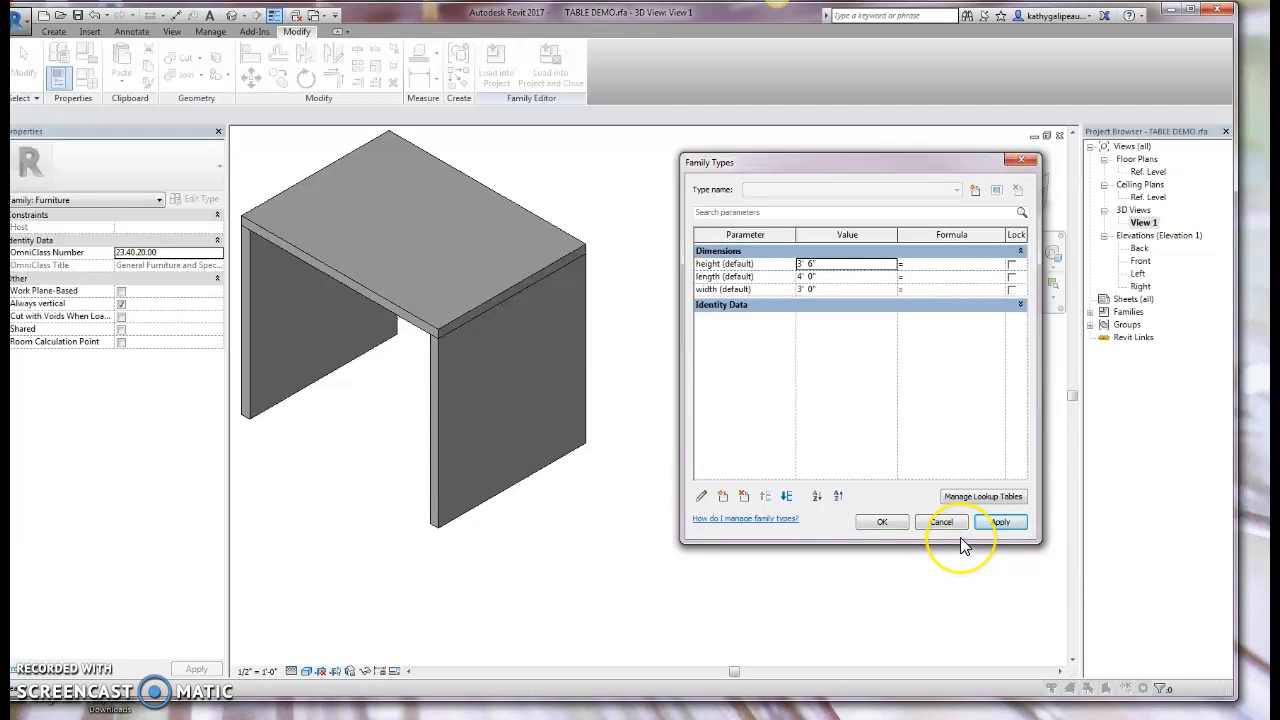
click(883, 522)
middle_drag(697, 451, 869, 475)
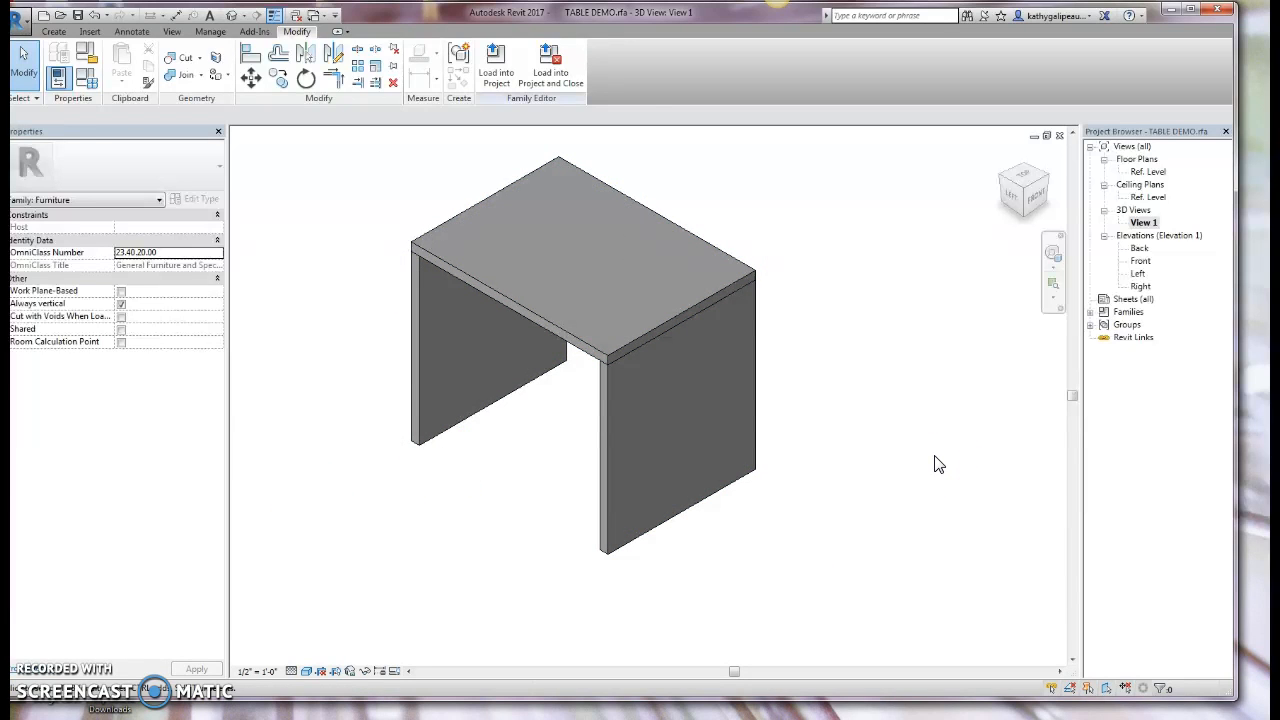
Reset the table's height parameter to 32", apply it, and save the family.
click(88, 80)
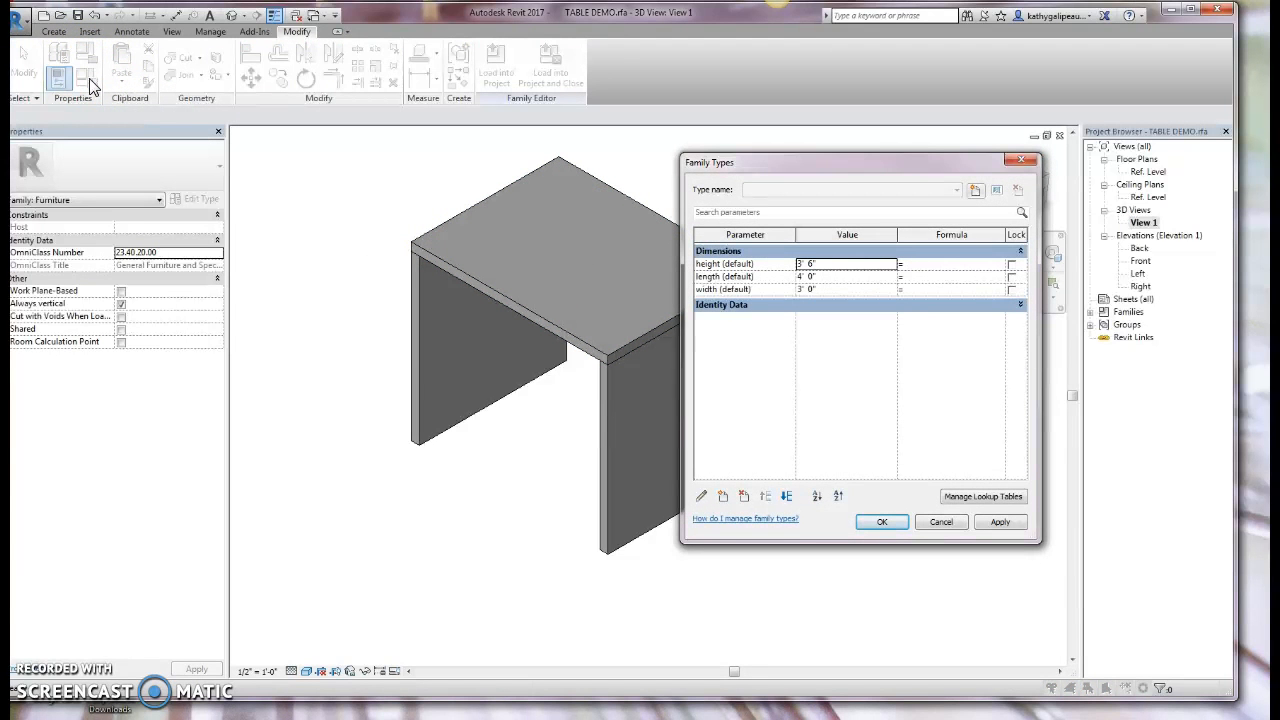
click(845, 264)
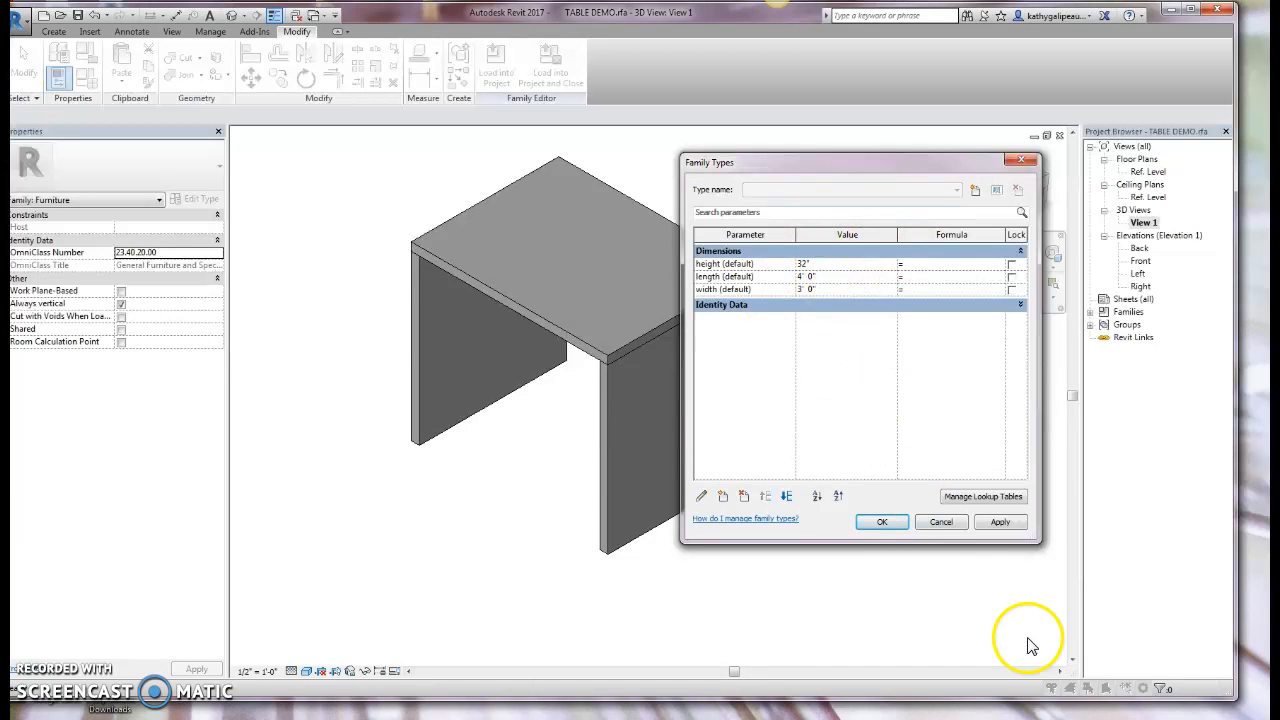
click(1000, 522)
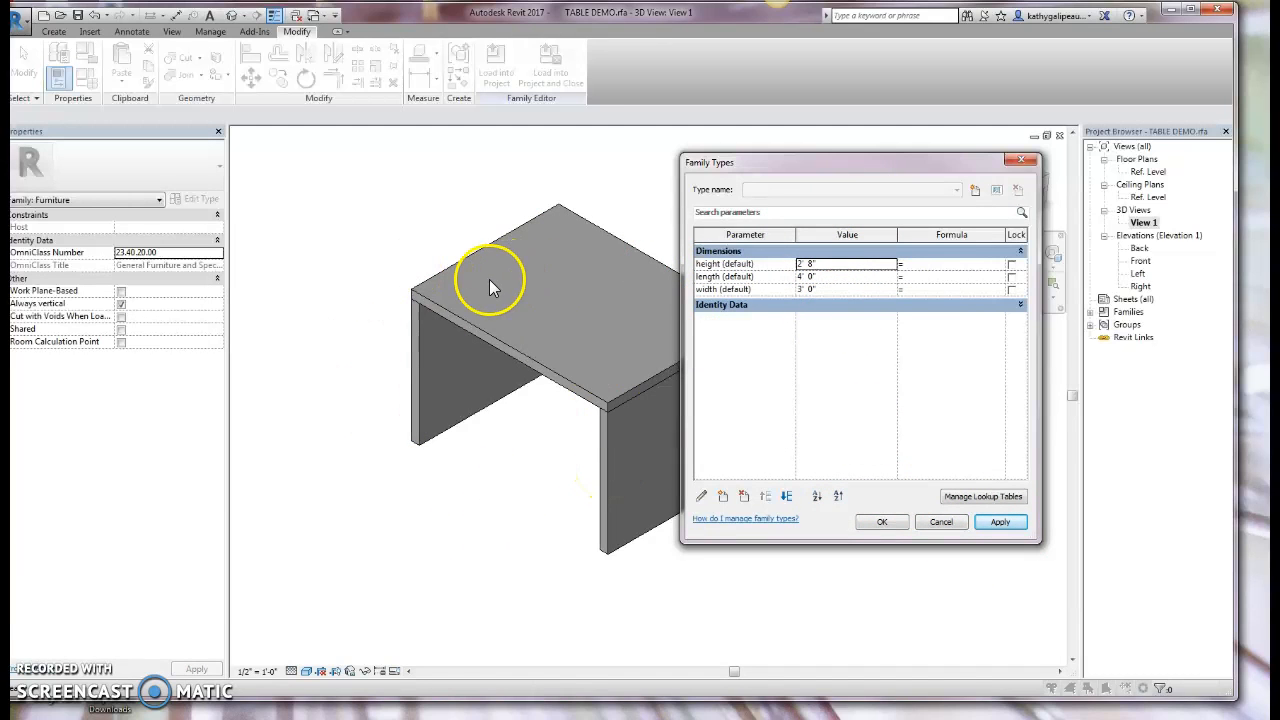
click(884, 522)
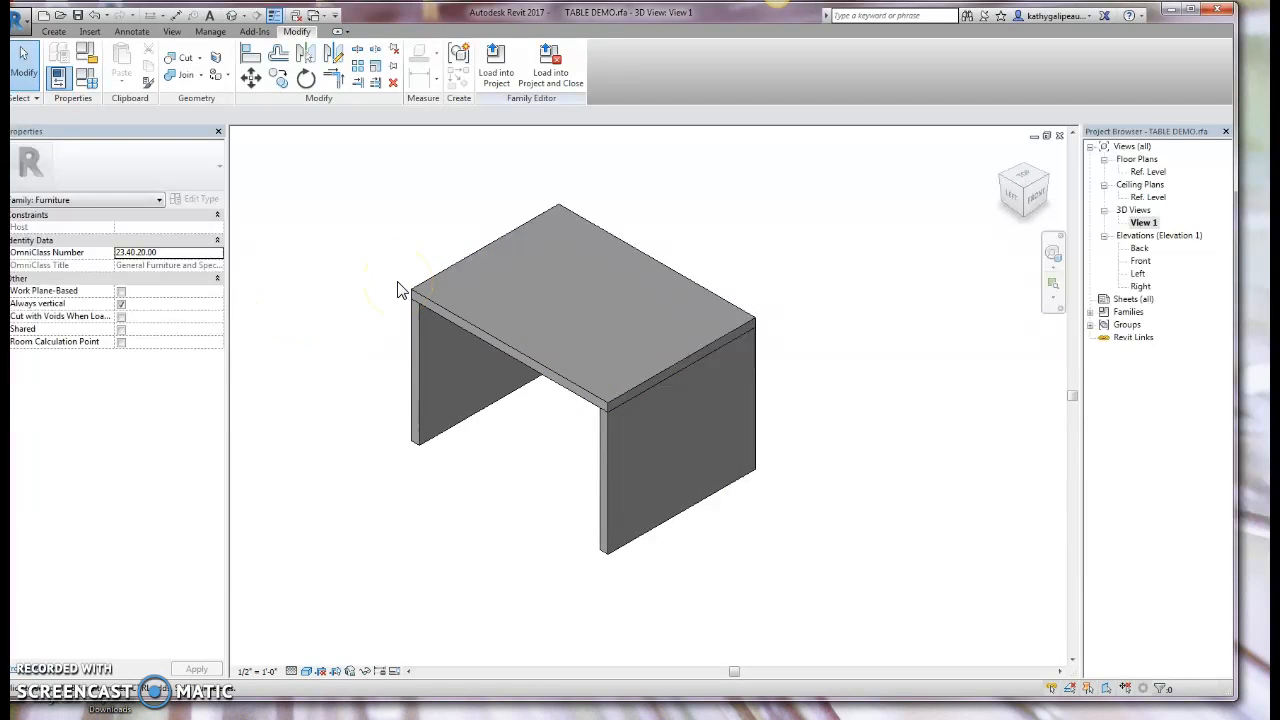
click(22, 23)
click(54, 146)
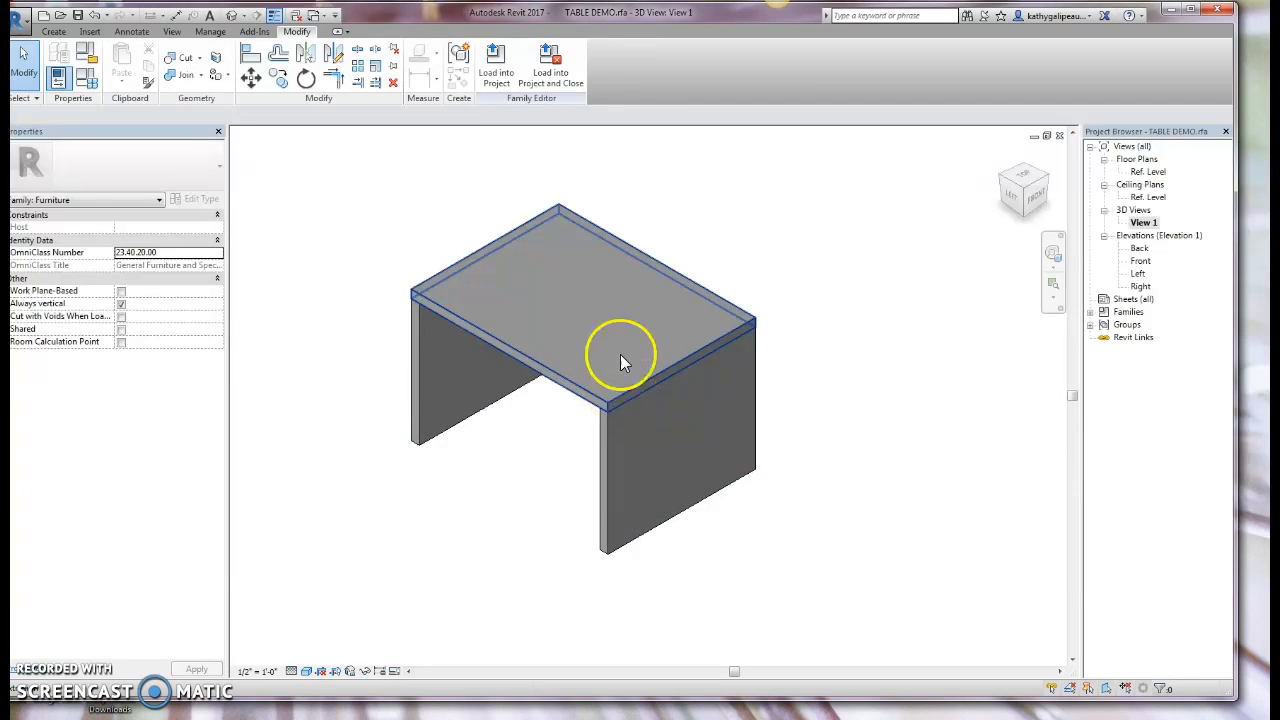
Select the tabletop extrusion and open the material browser for its material property.
click(495, 337)
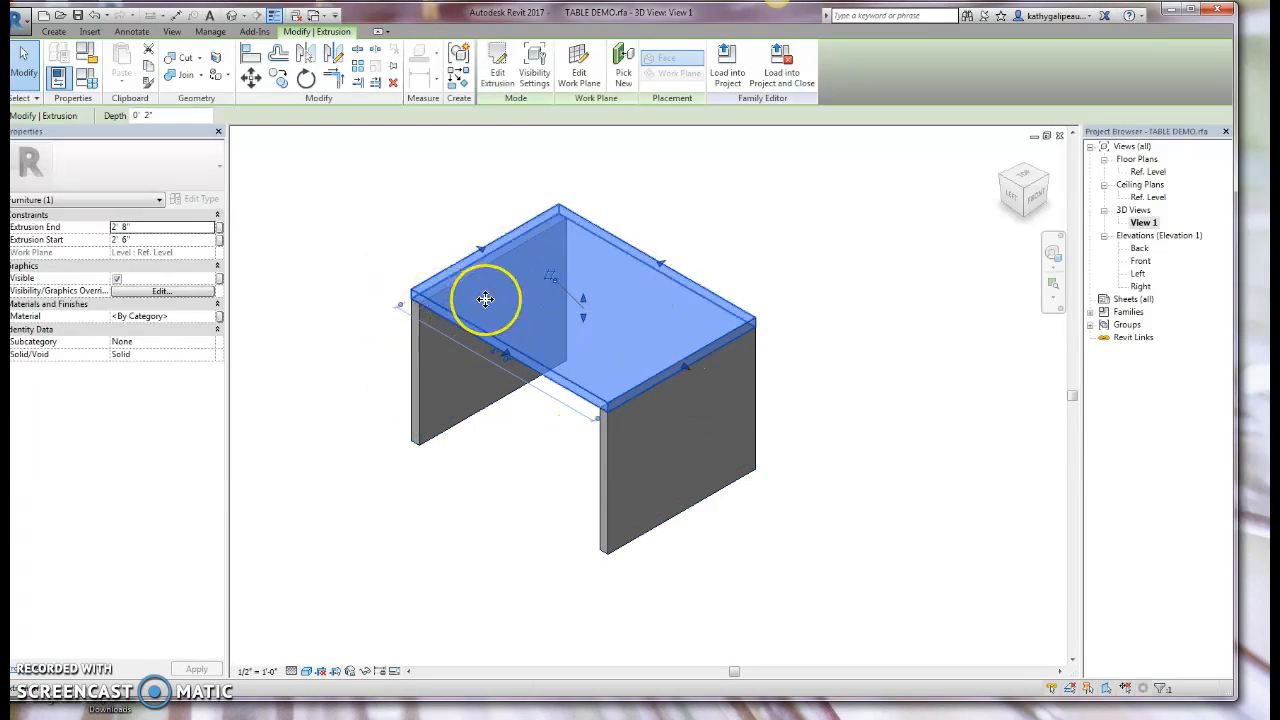
ctrl+click(440, 343)
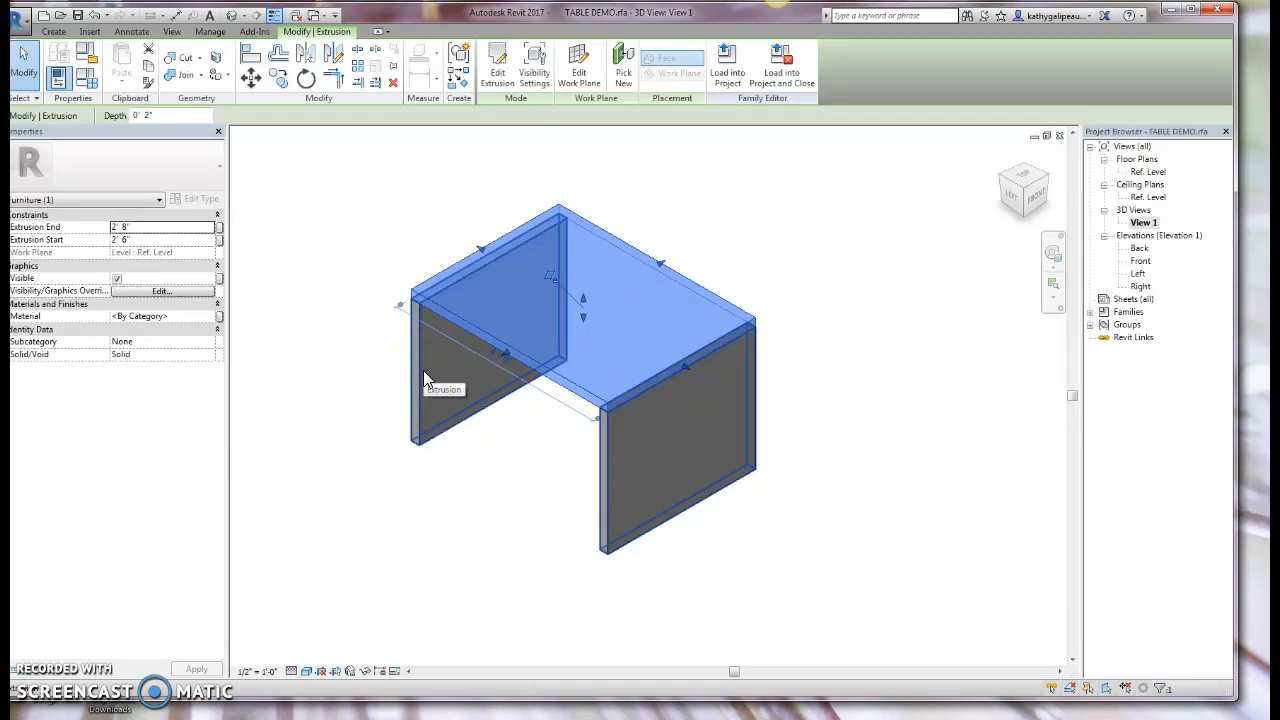
click(500, 294)
click(503, 293)
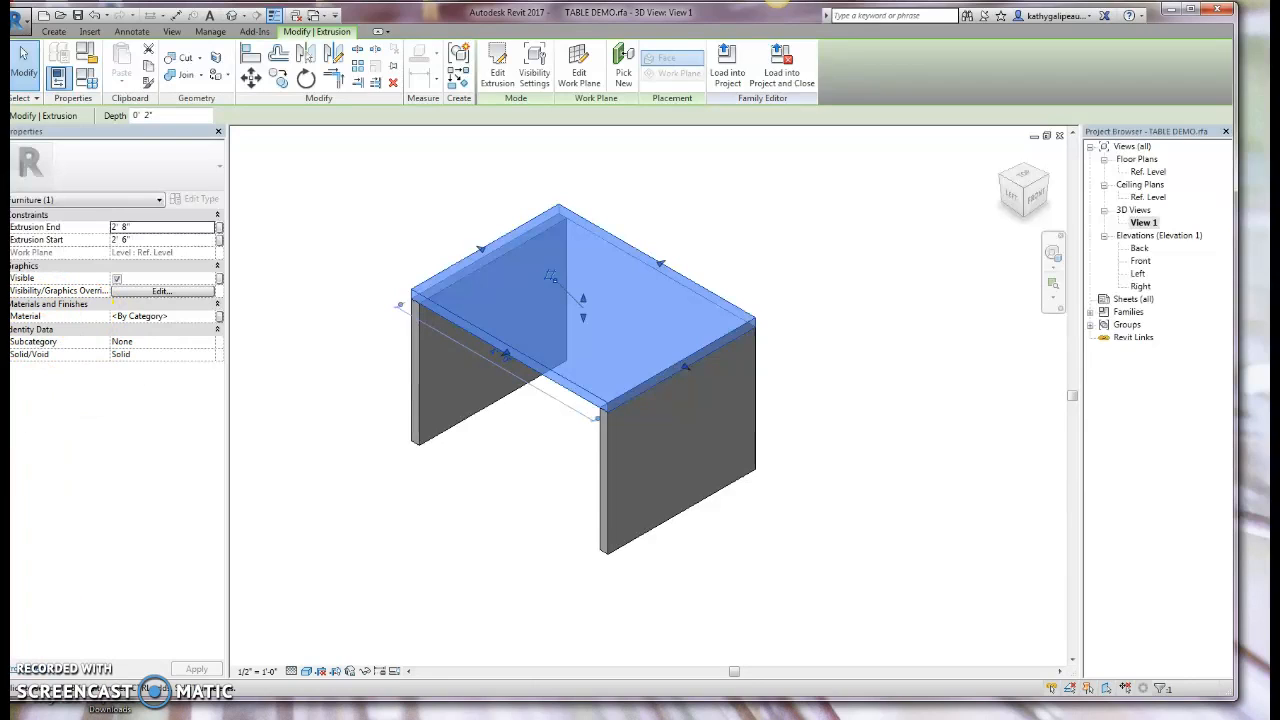
click(20, 301)
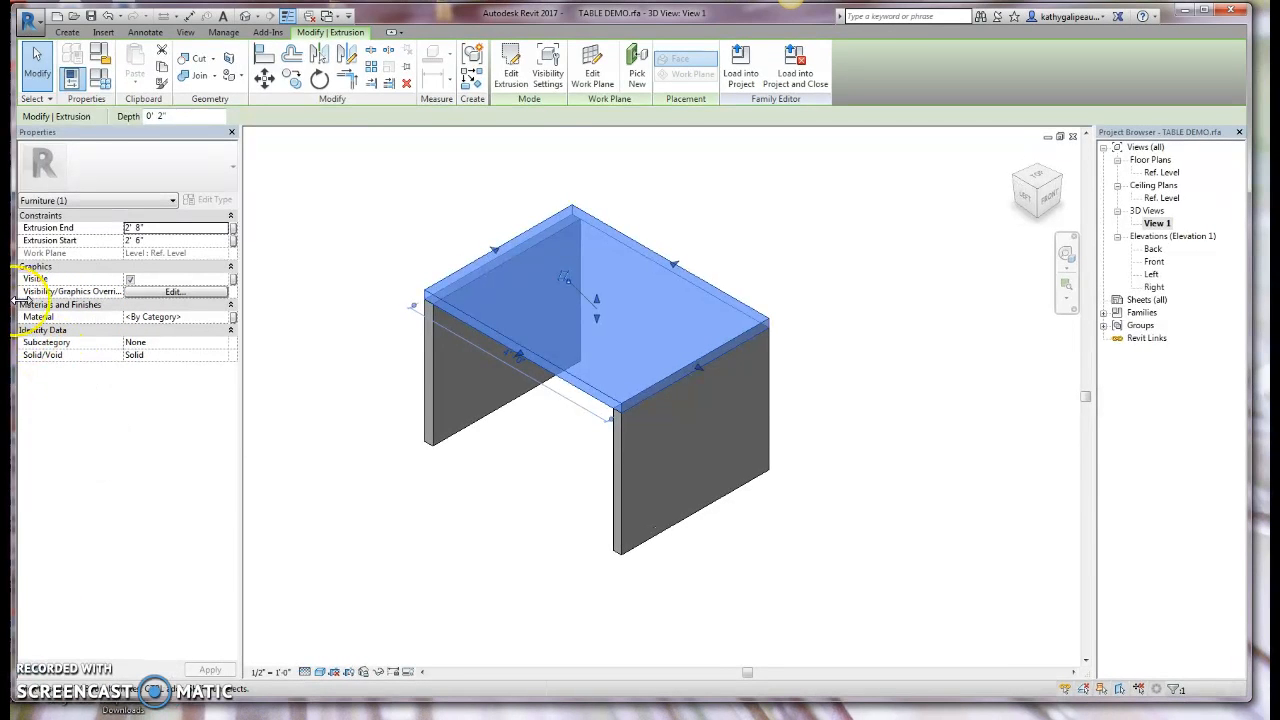
drag(20, 301, 22, 301)
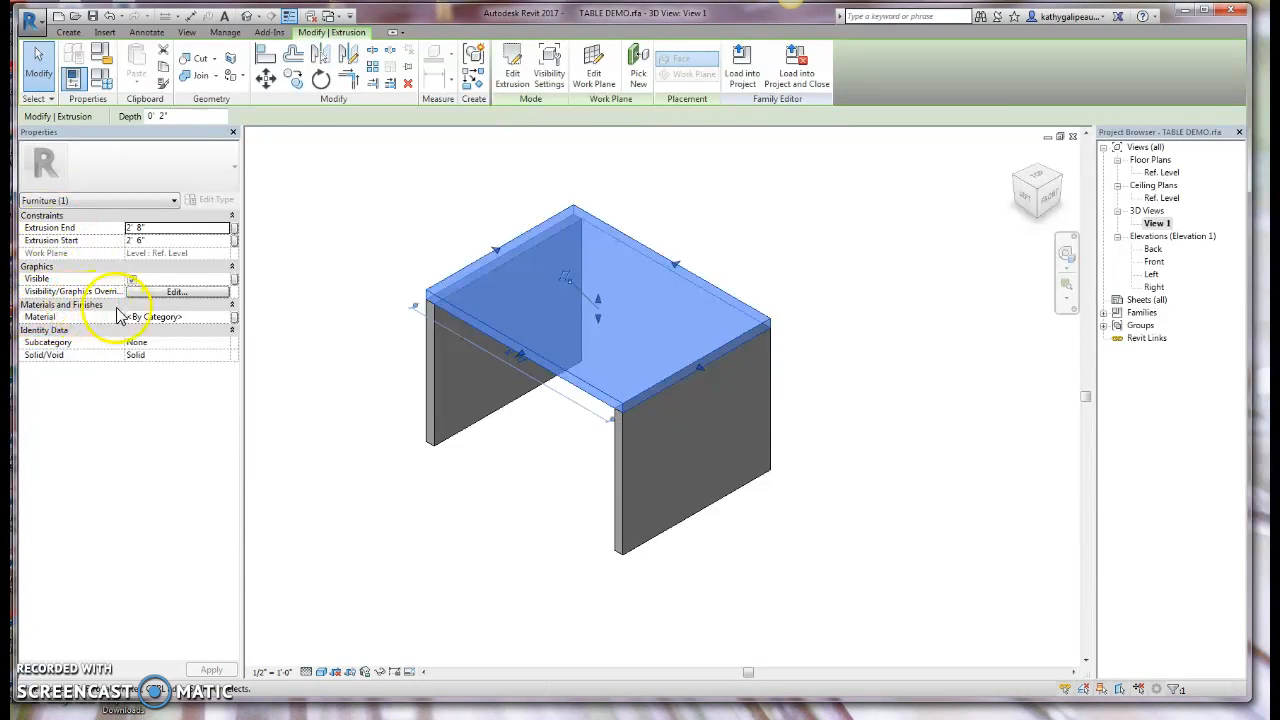
click(206, 316)
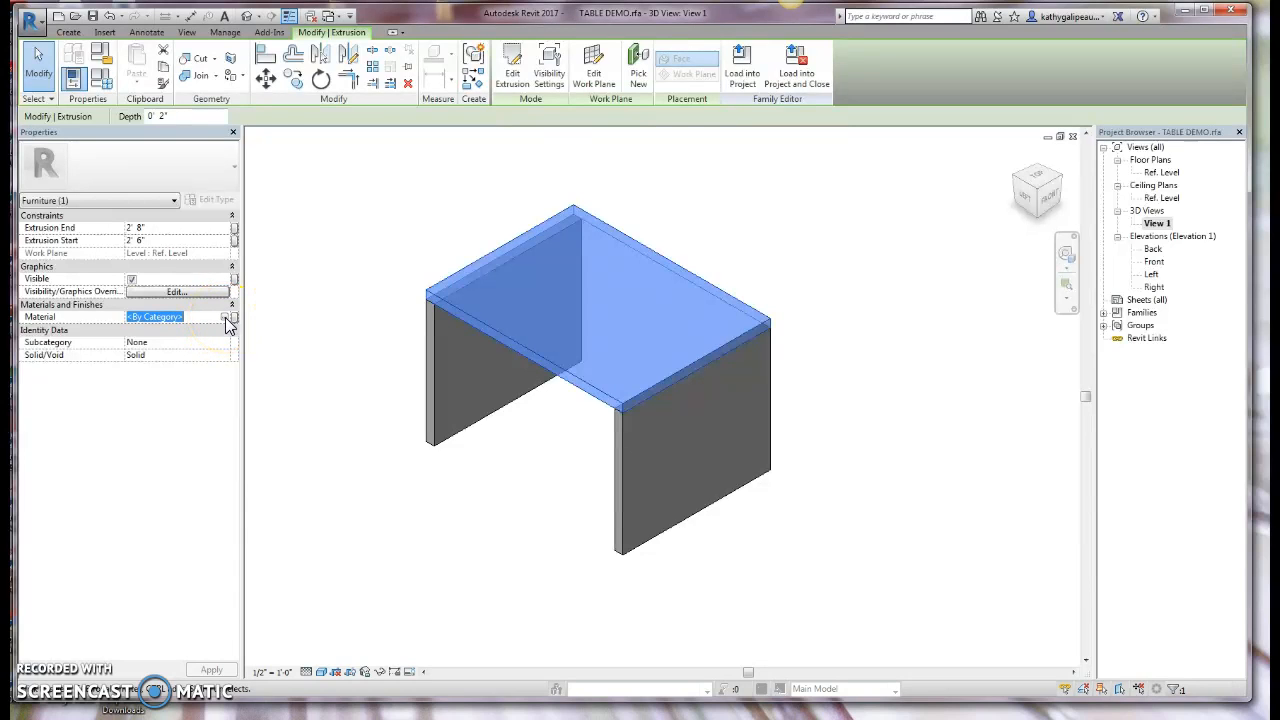
click(224, 317)
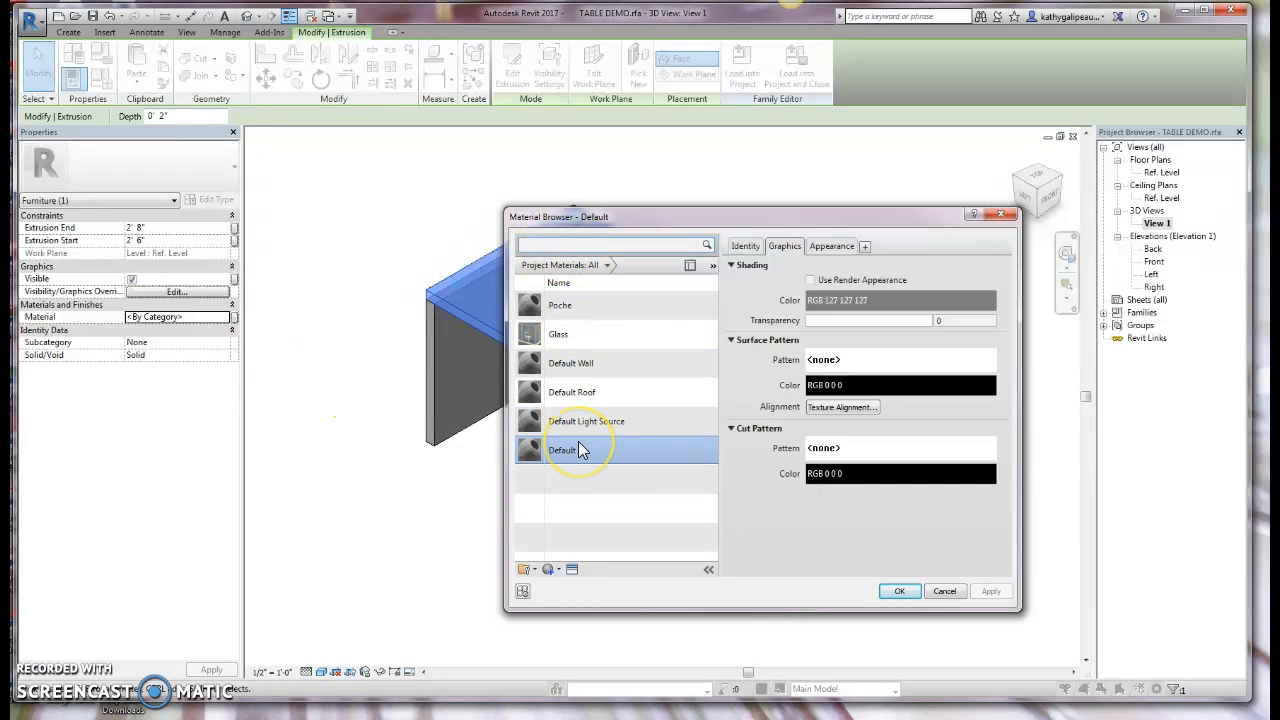
Create a new material for the tabletop, rename it "table top material", and apply it.
click(551, 572)
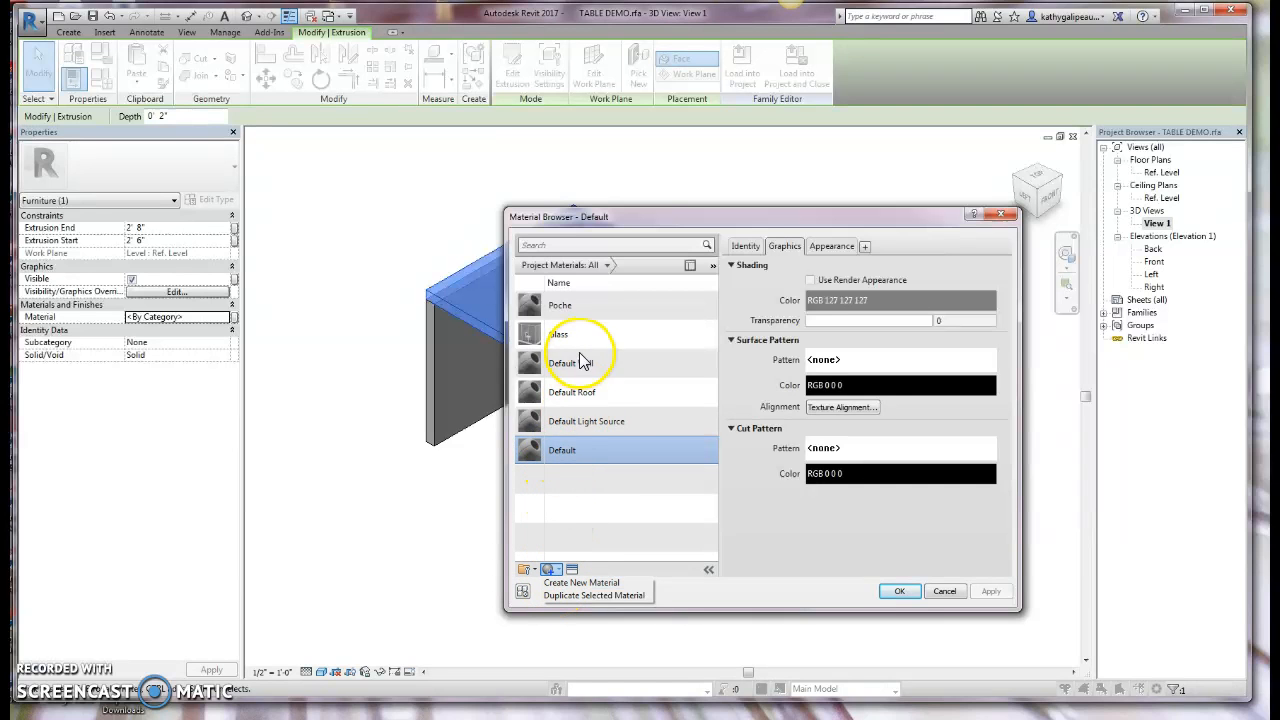
click(573, 584)
click(578, 422)
right_click(576, 420)
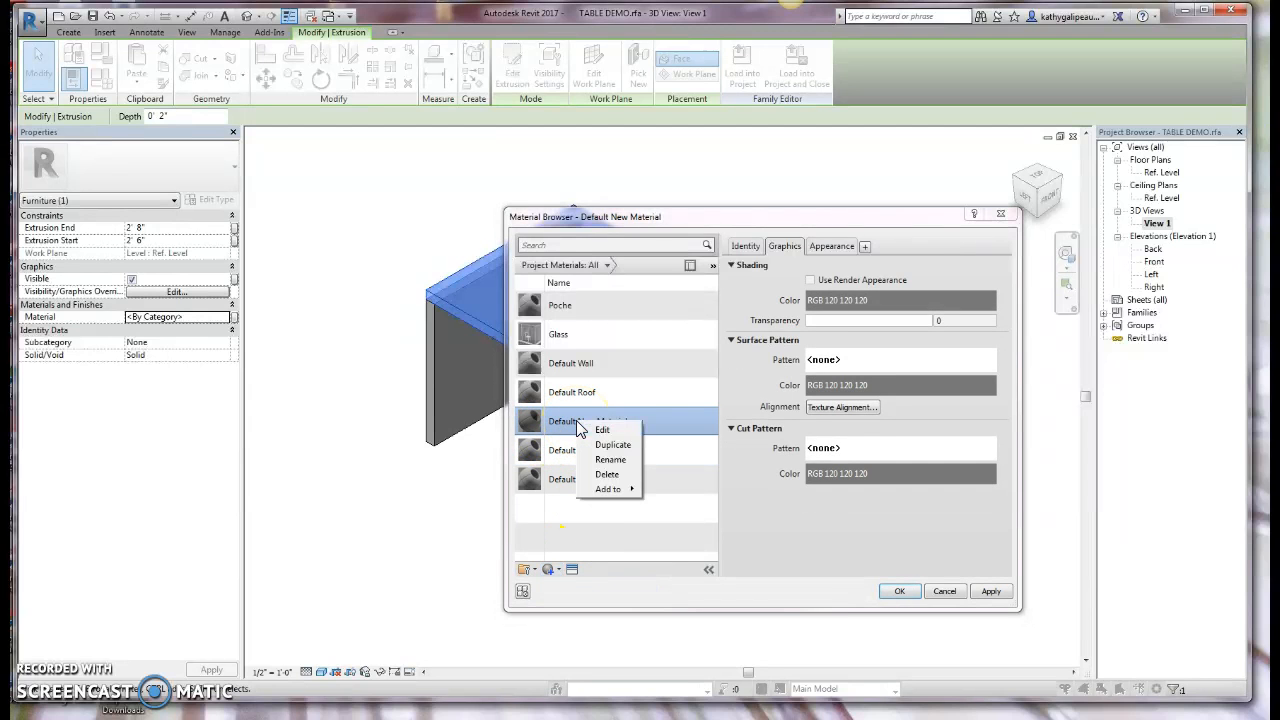
click(615, 462)
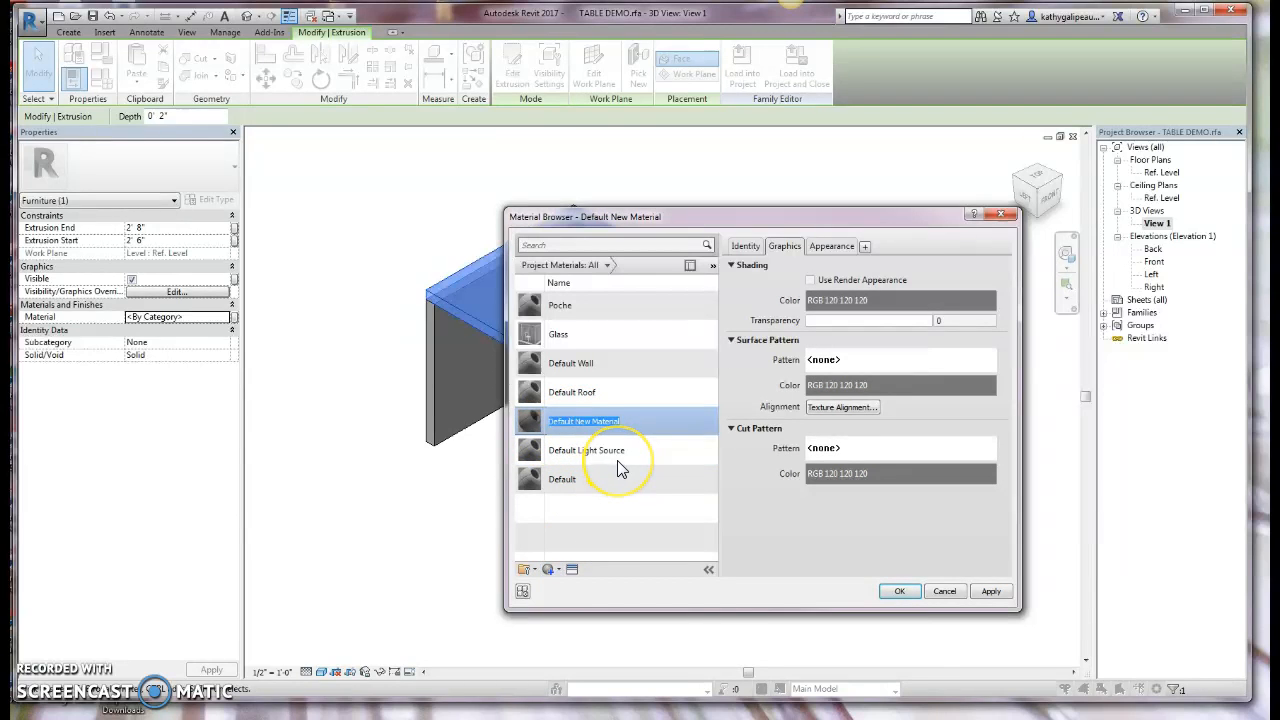
text(ta)
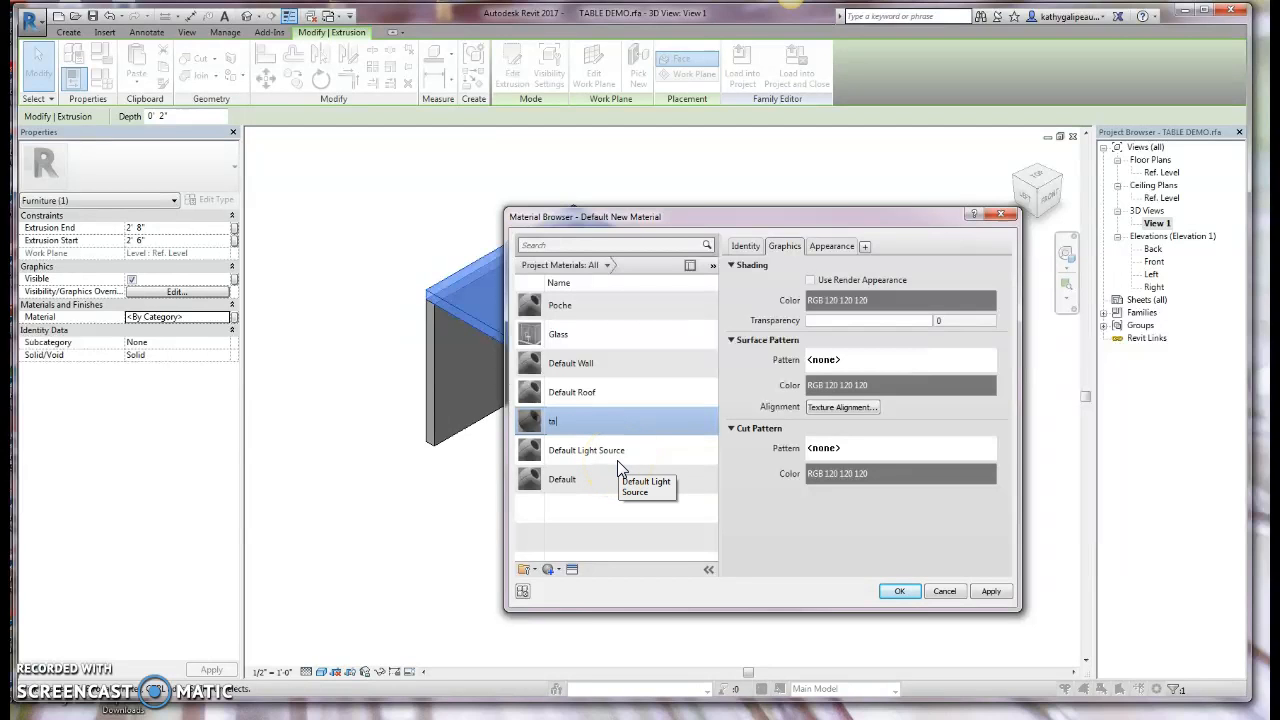
text(ble top material)
click(618, 425)
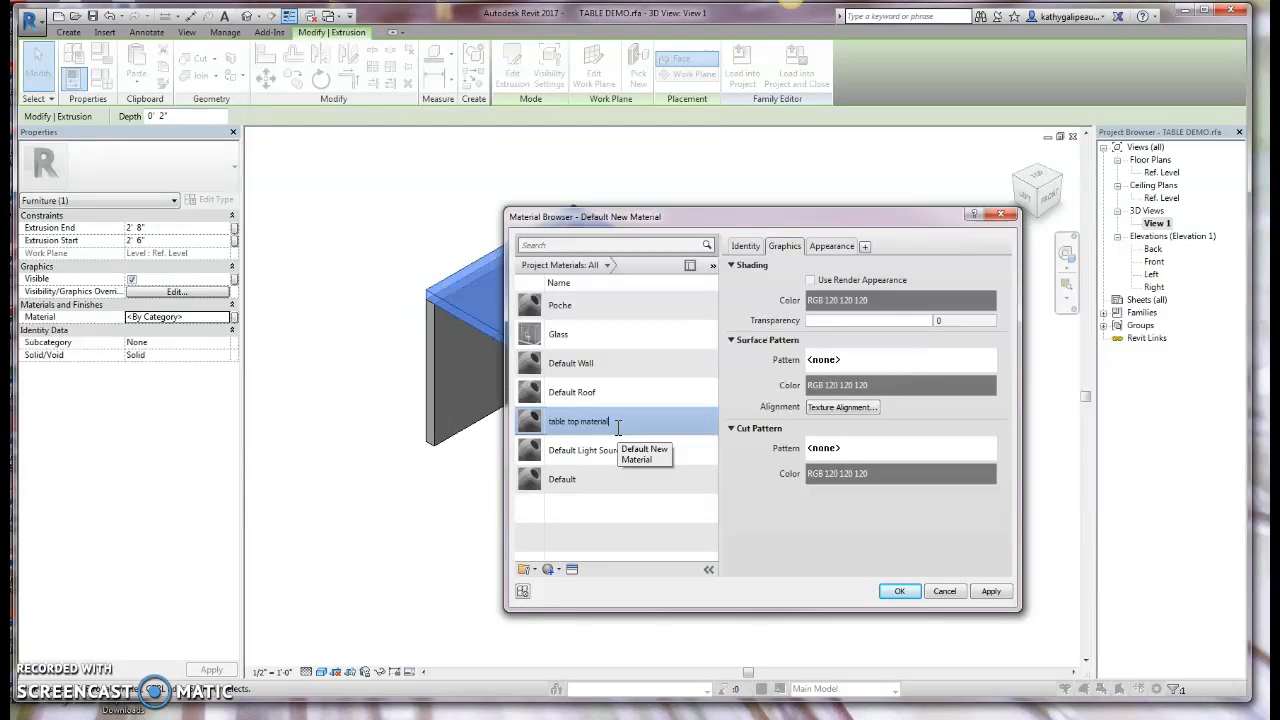
click(990, 591)
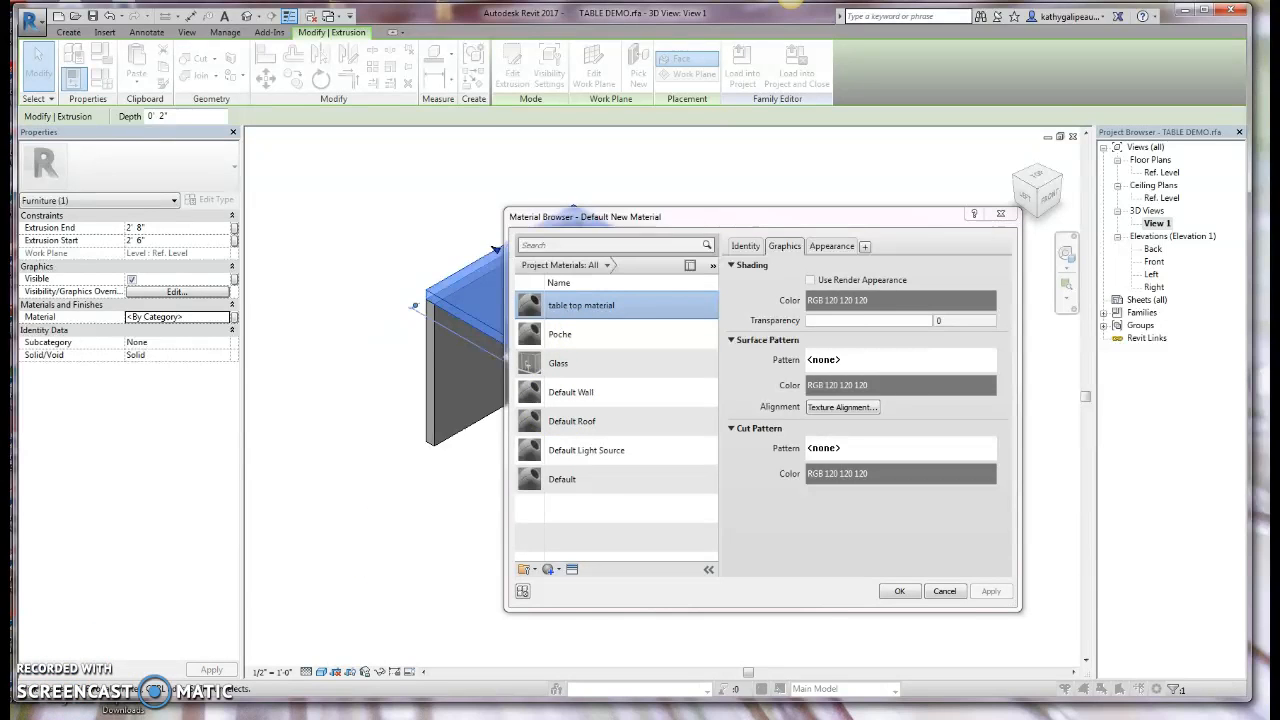
Set the shading color of "table top material" to white, RGB 255 255 255.
click(885, 306)
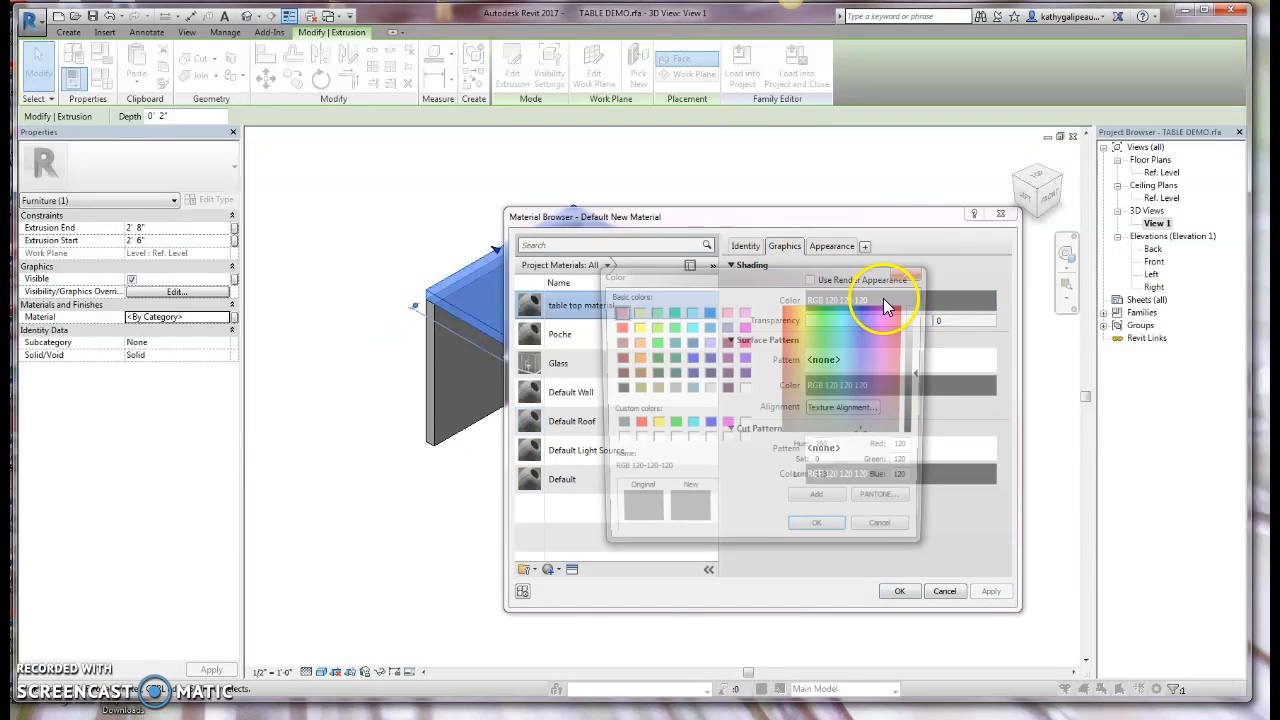
click(744, 426)
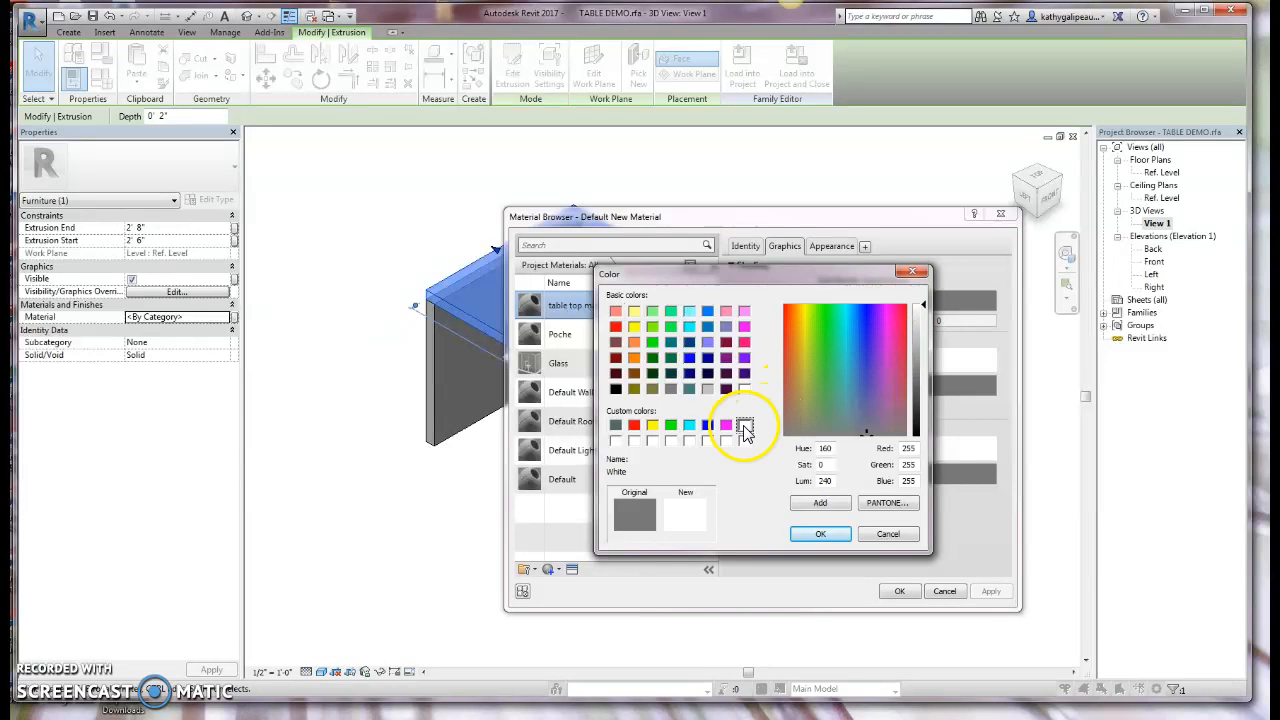
click(820, 533)
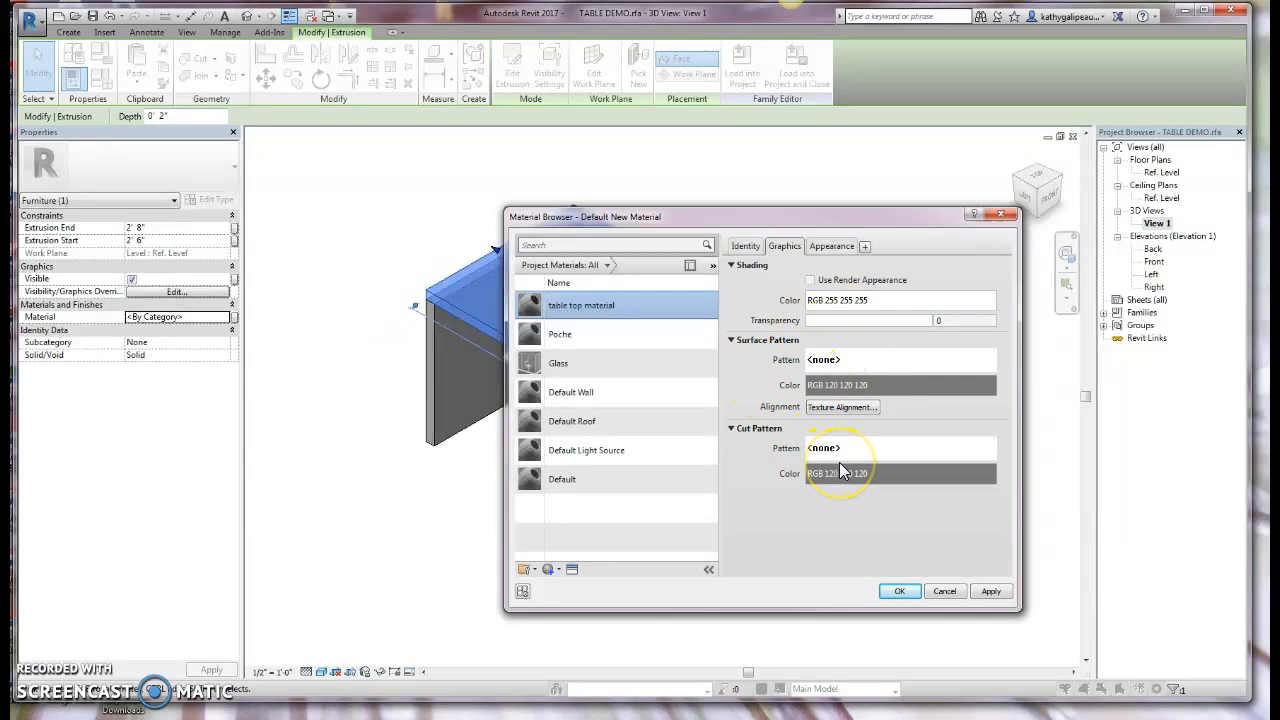
Open the asset browser for replacing the tabletop material's appearance asset and search it for "plastic".
click(835, 247)
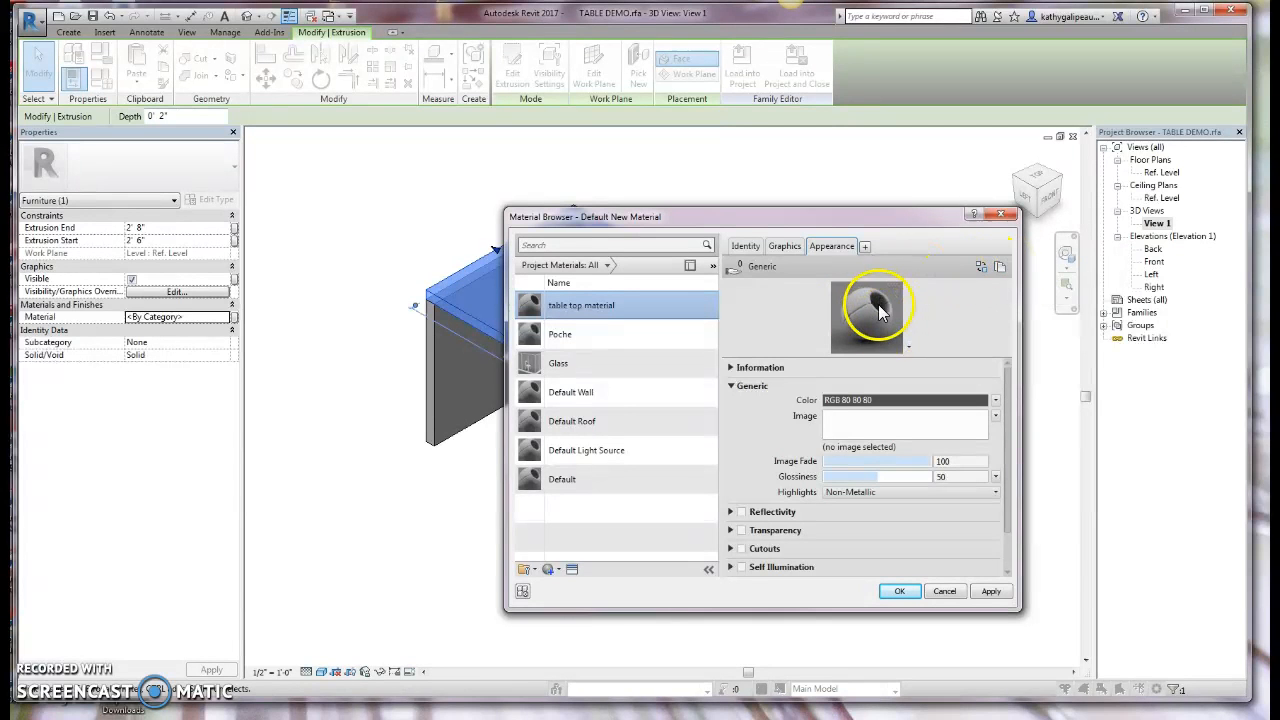
click(982, 268)
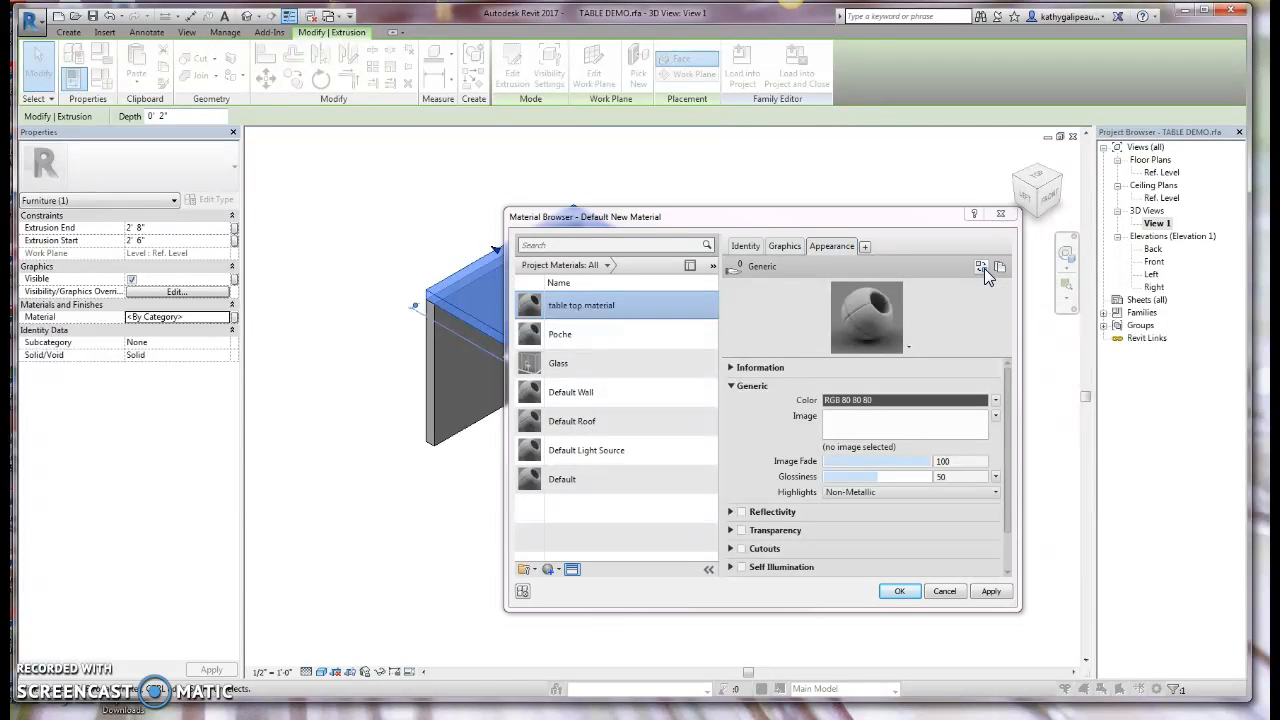
drag(1279, 222, 357, 127)
click(664, 144)
text(pla)
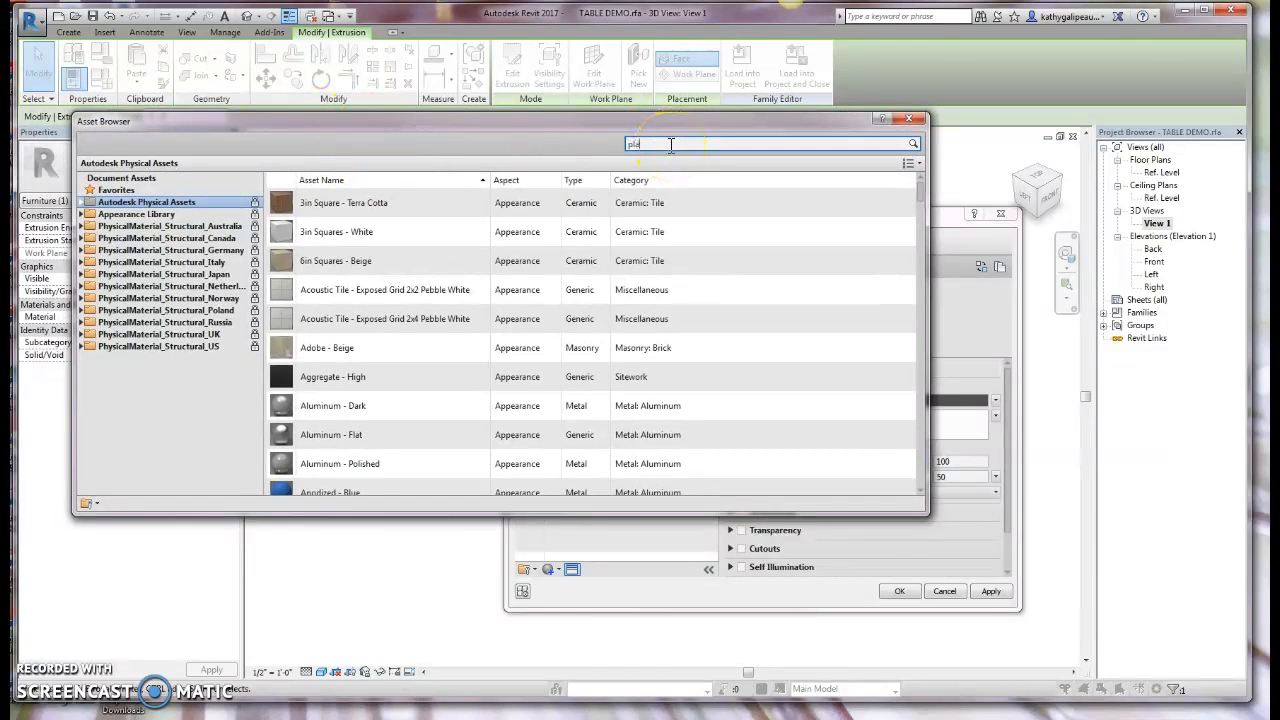
text(stic)
key(Return)
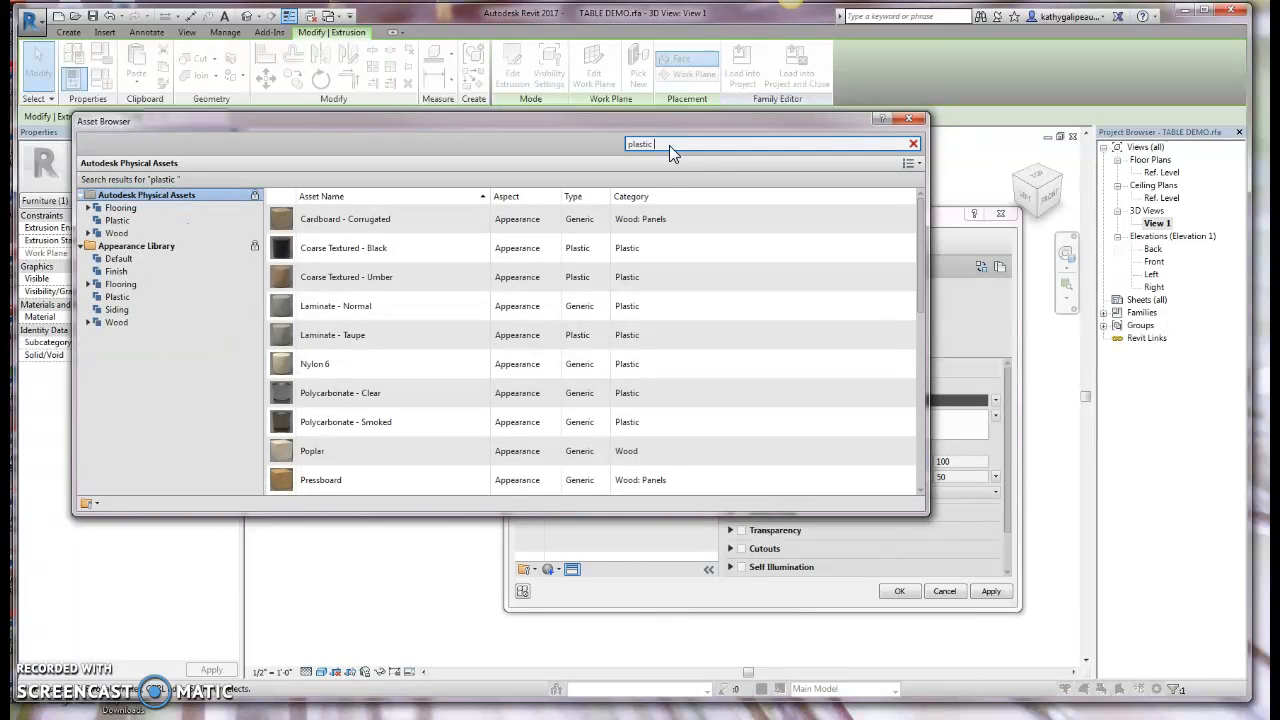
Replace the tabletop material's appearance asset with "High Gloss - Burnt Red" from the Plastic category of the Appearance Library and close the asset browser.
click(118, 297)
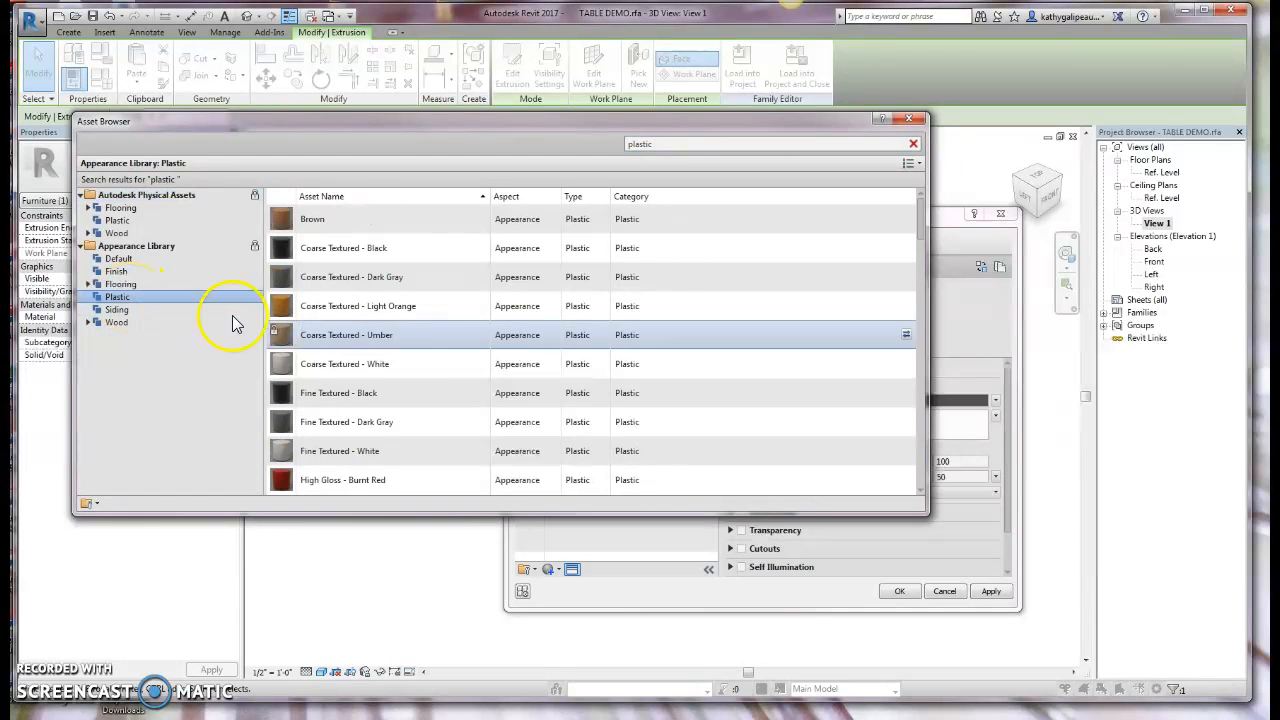
scroll(436, 314, down, 3)
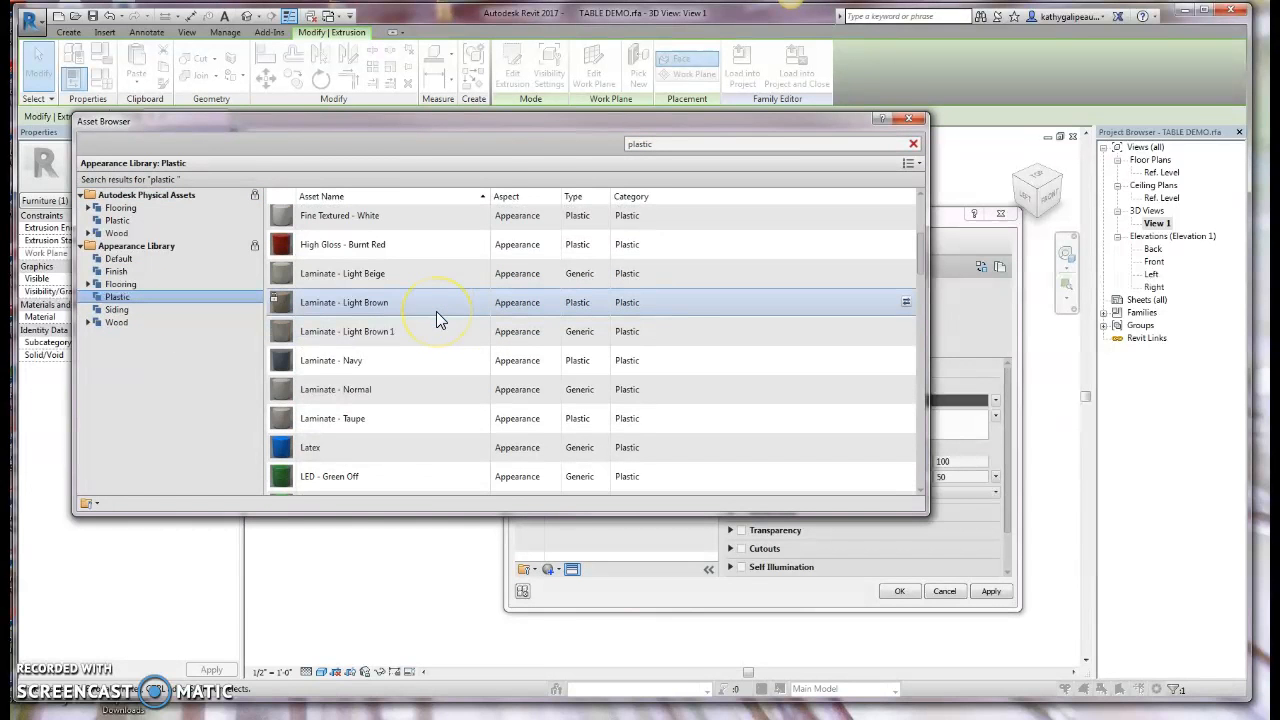
scroll(436, 318, up, 1)
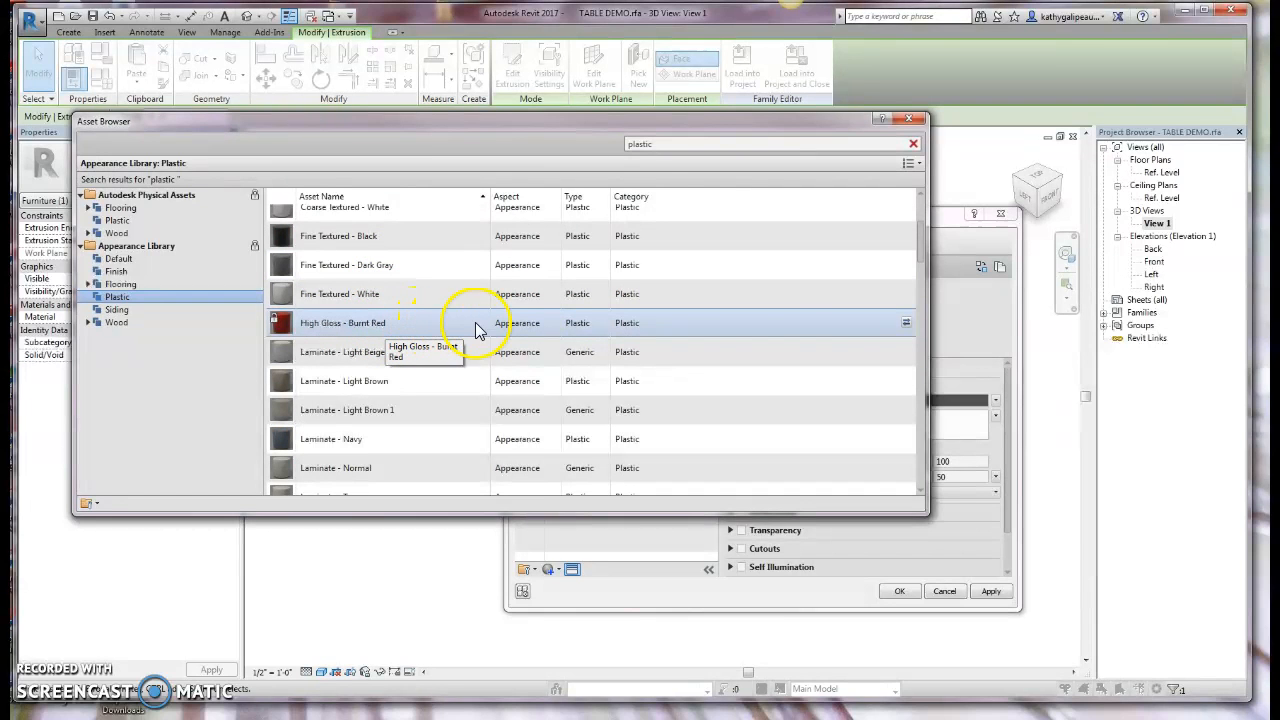
click(907, 321)
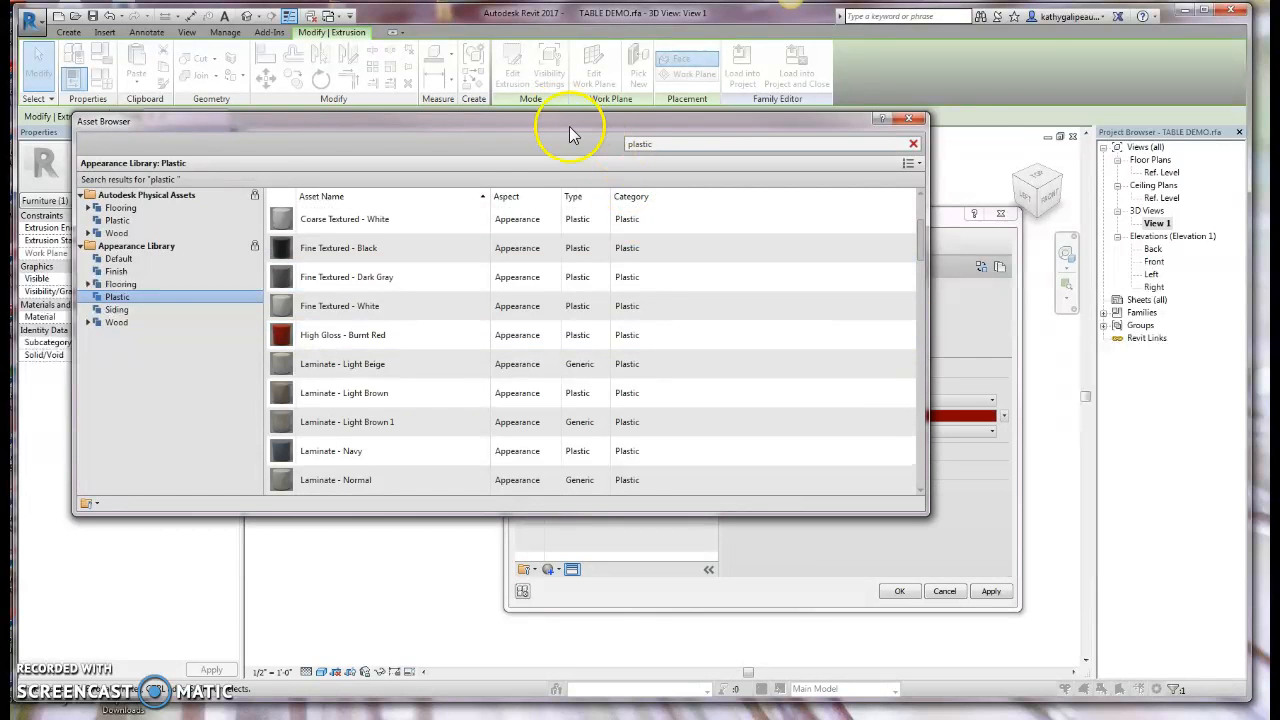
click(912, 121)
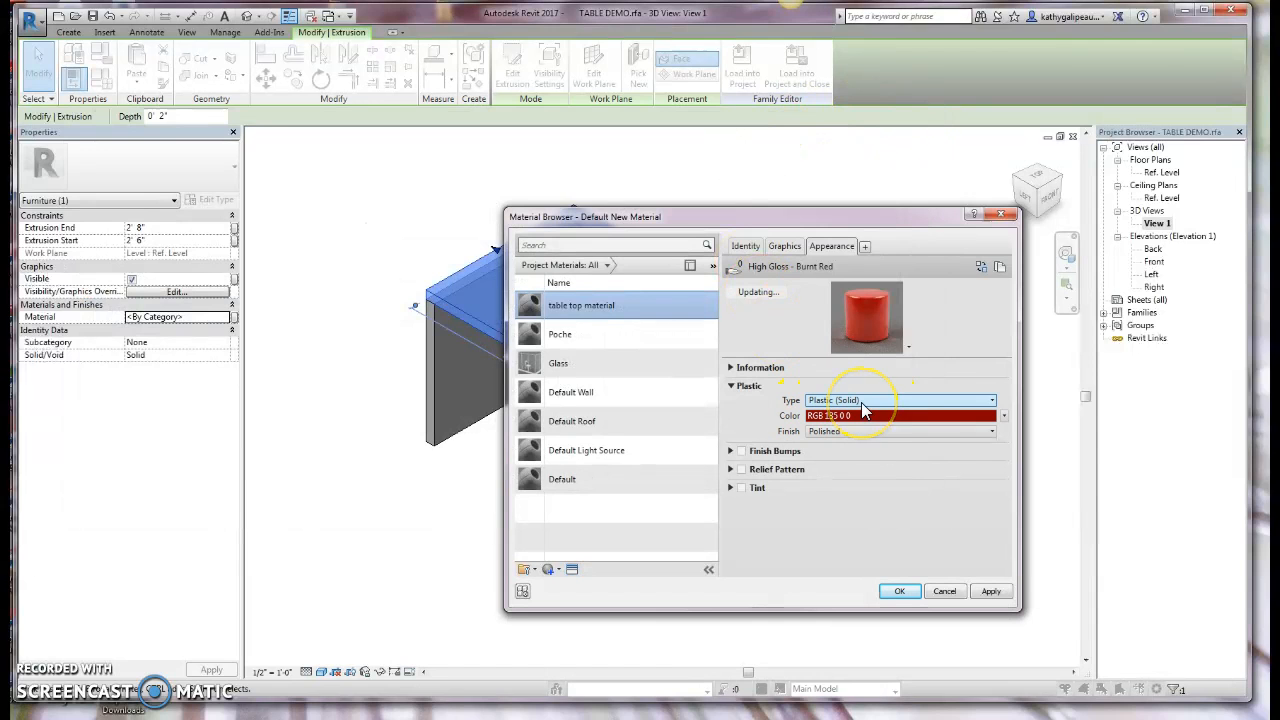
Duplicate the burnt red appearance asset, set the copy's color to white, RGB 255 255 255, and apply it.
click(999, 268)
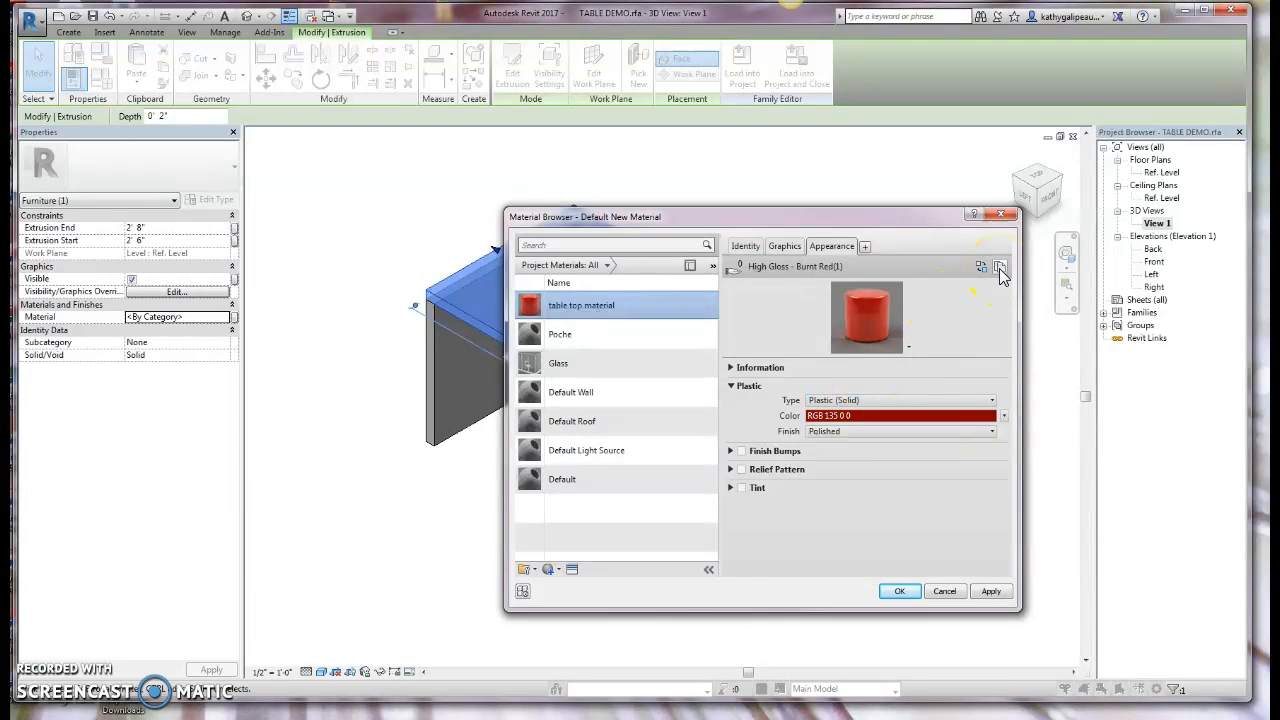
click(880, 421)
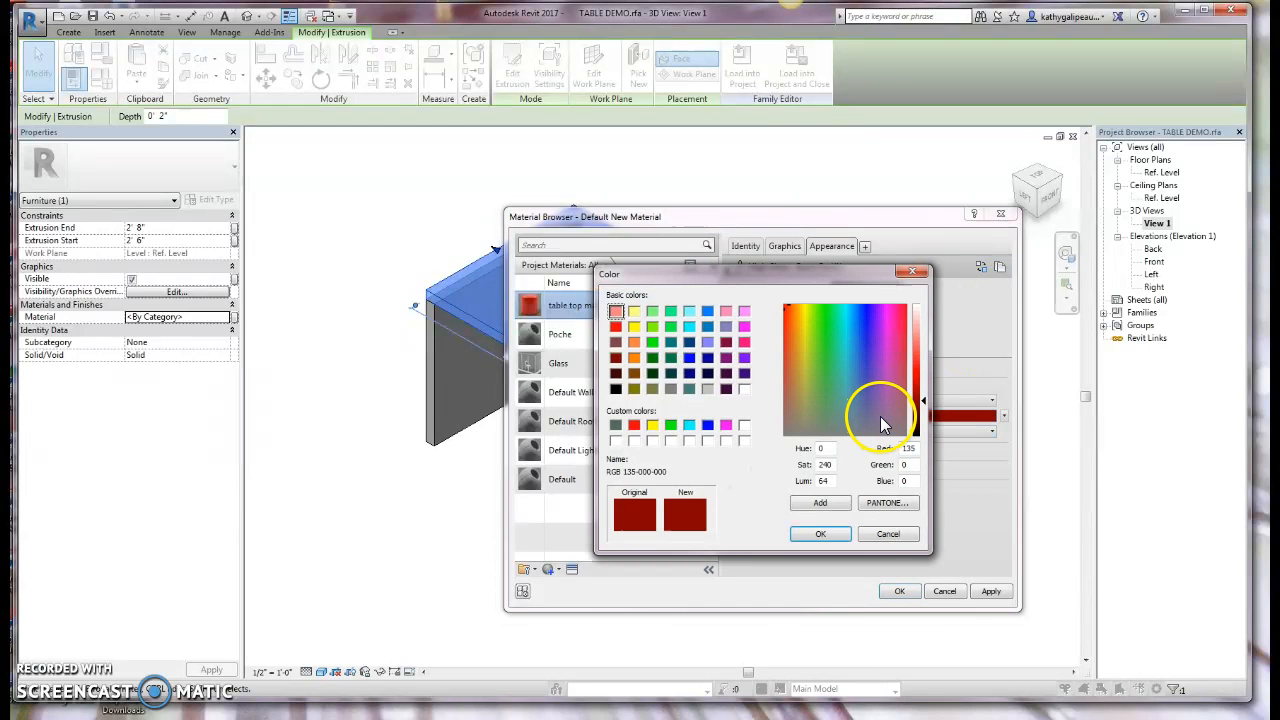
click(745, 427)
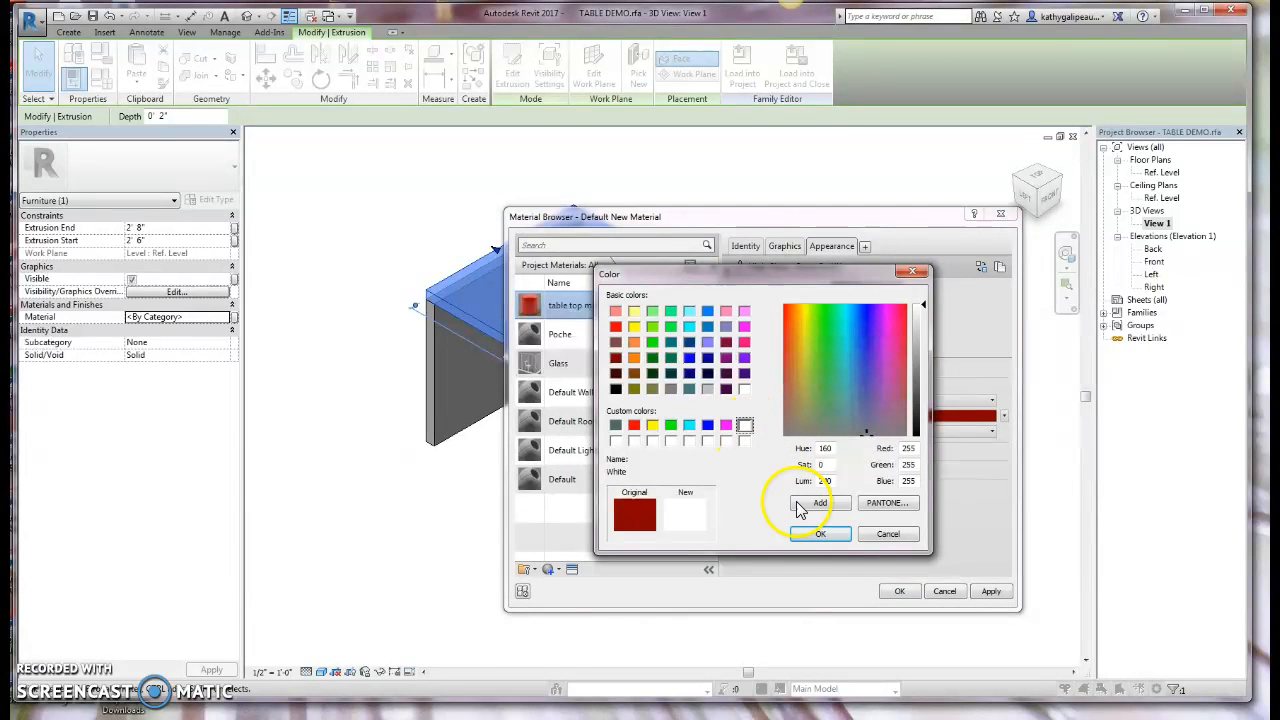
click(821, 535)
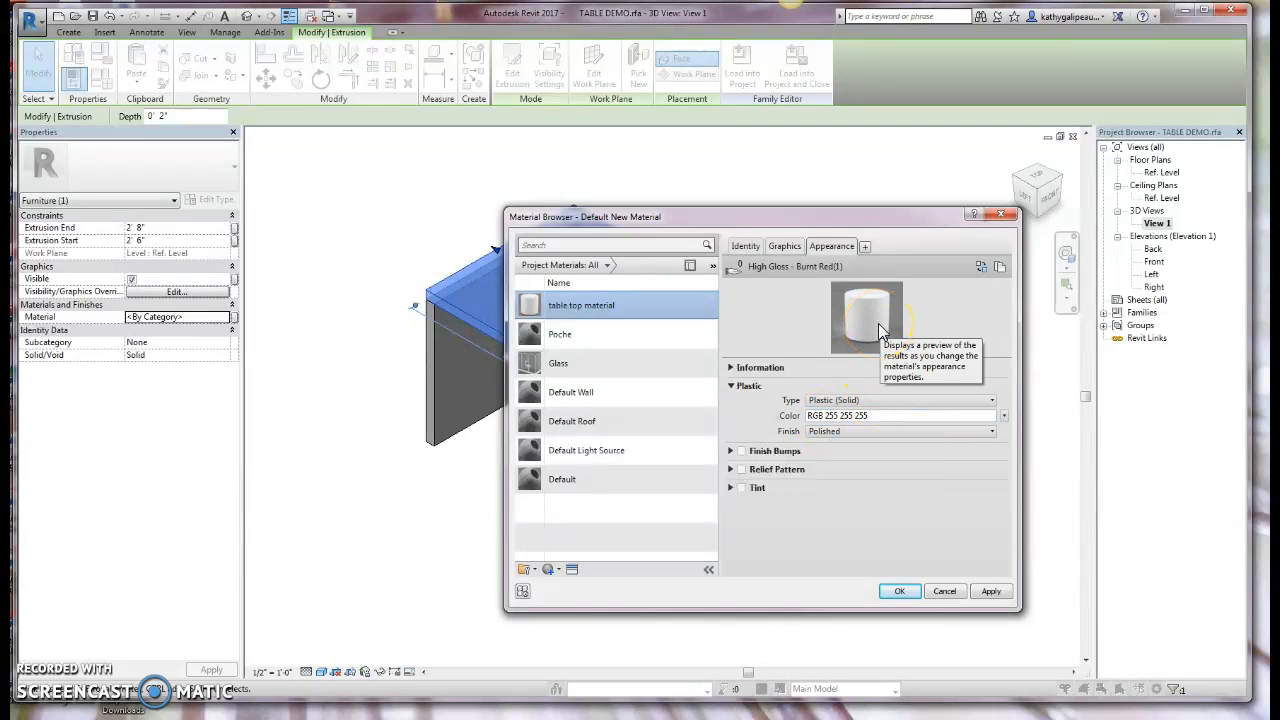
click(990, 591)
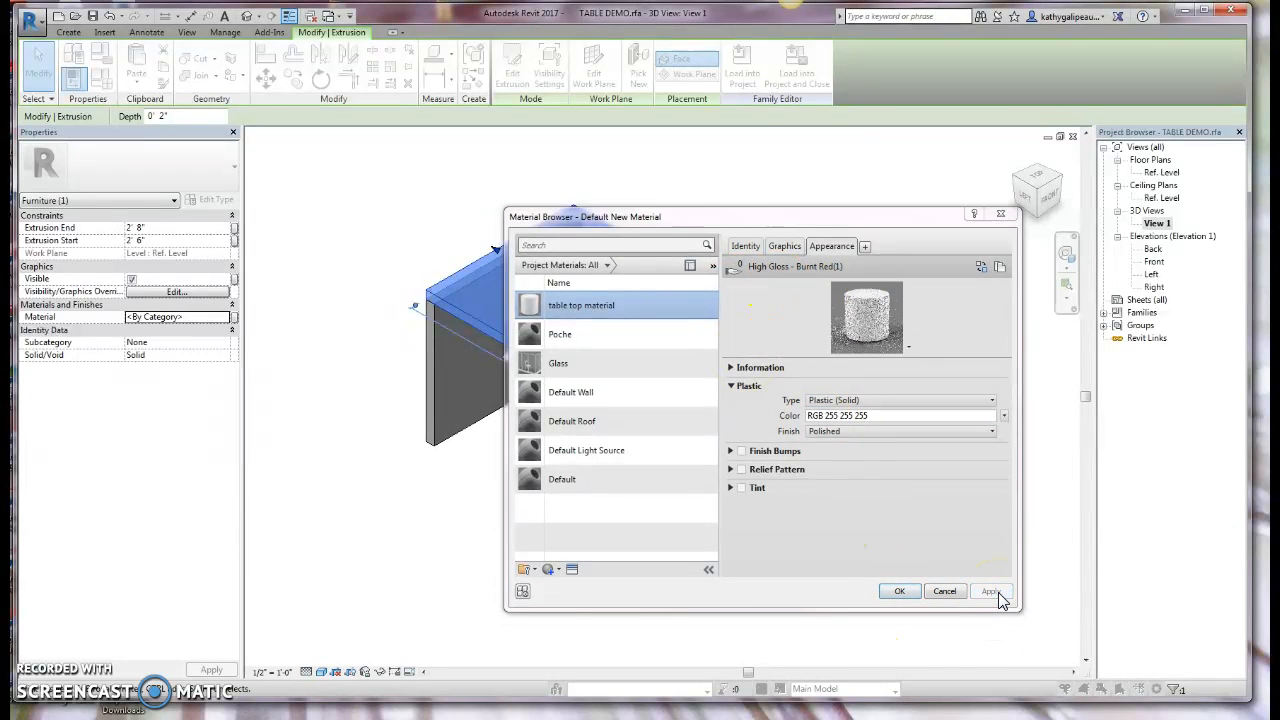
Make the tabletop material's shading use the render appearance, then assign the material to the tabletop and deselect it.
click(786, 247)
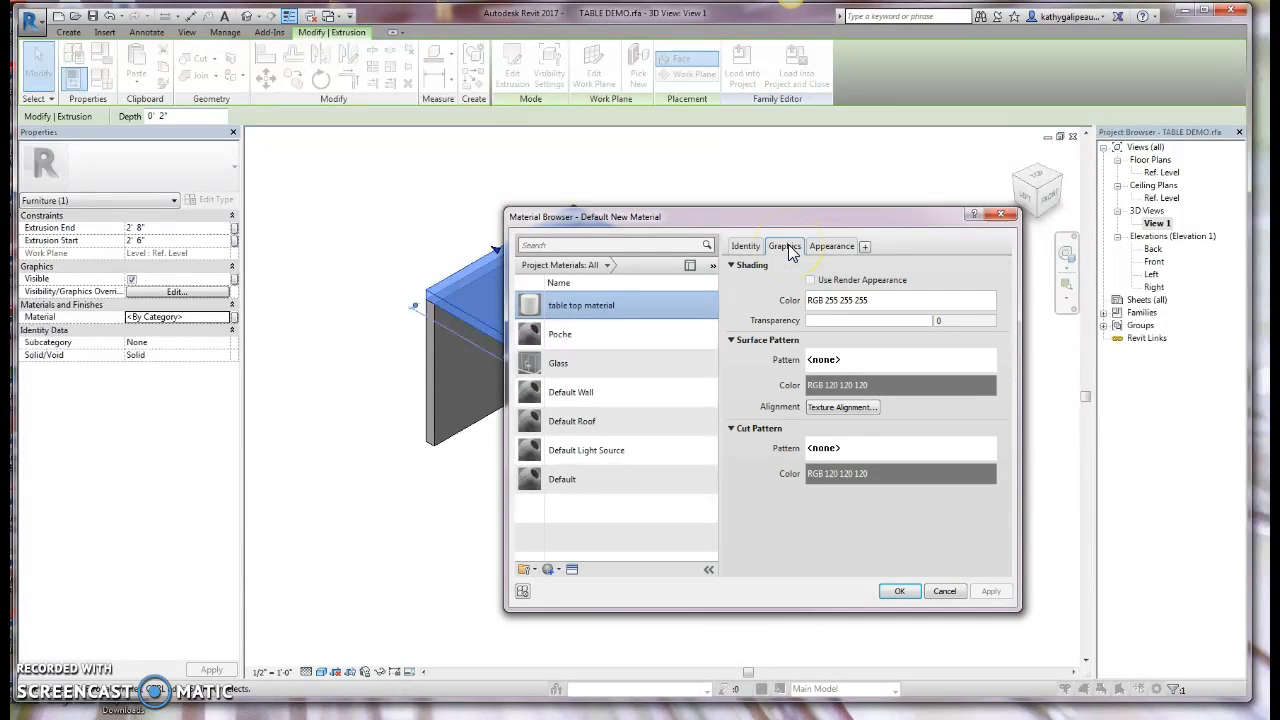
click(810, 280)
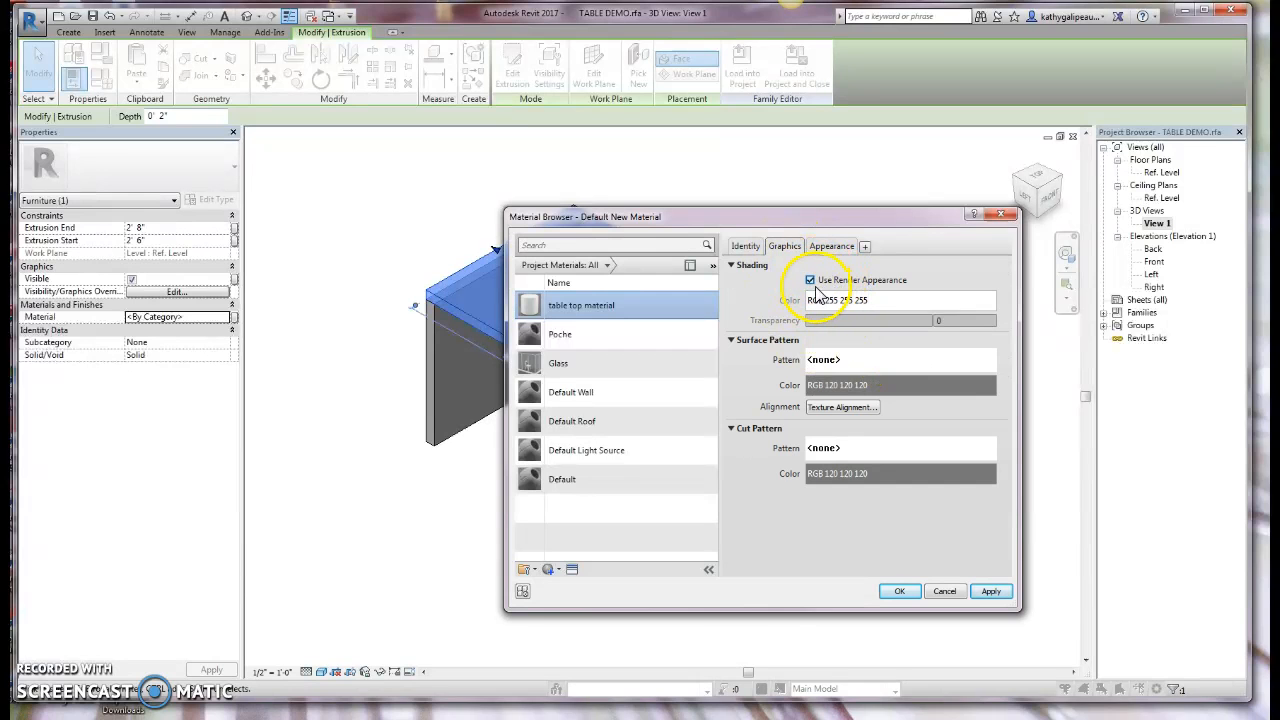
click(900, 592)
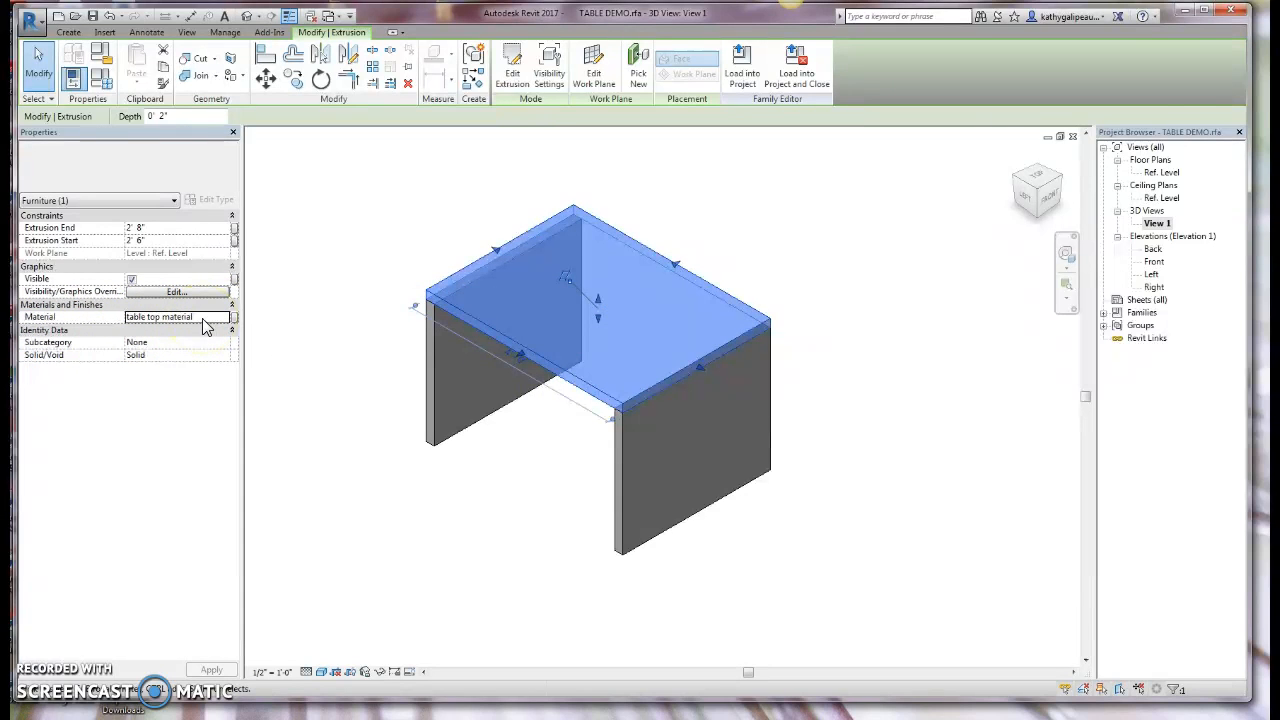
click(468, 513)
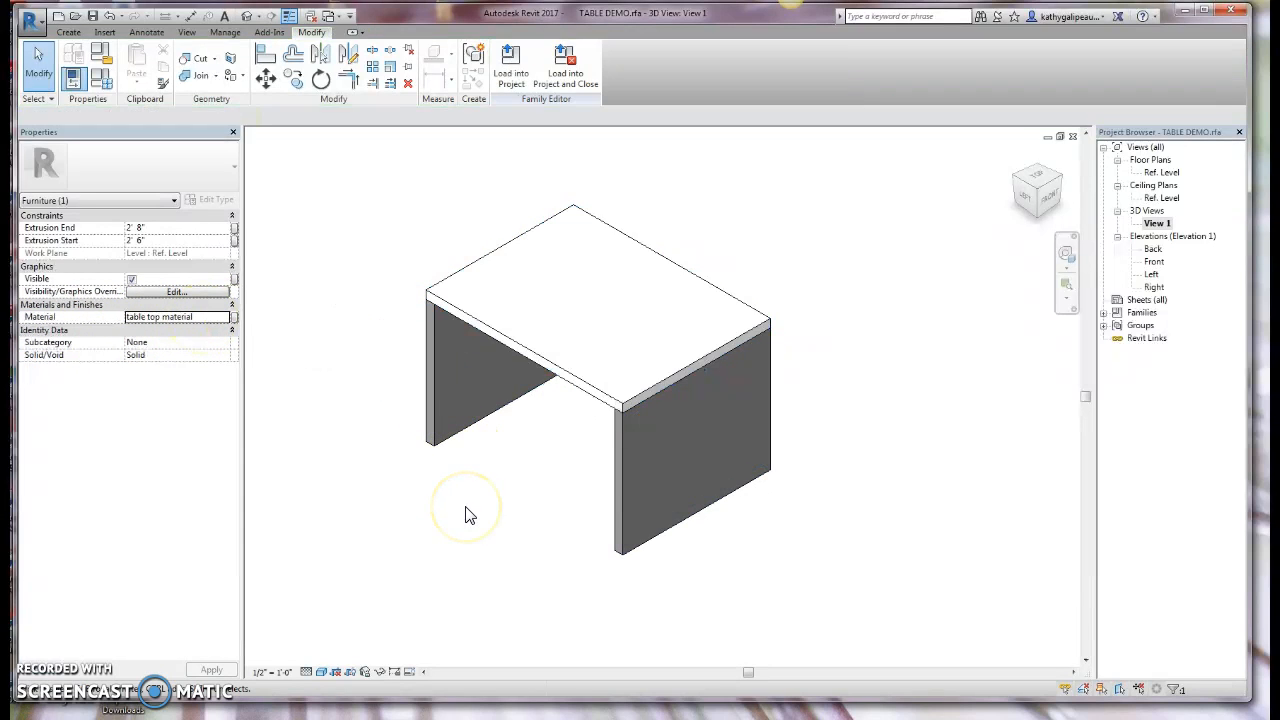
View the table in the Shaded and Realistic visual styles, ending on Shaded.
click(320, 676)
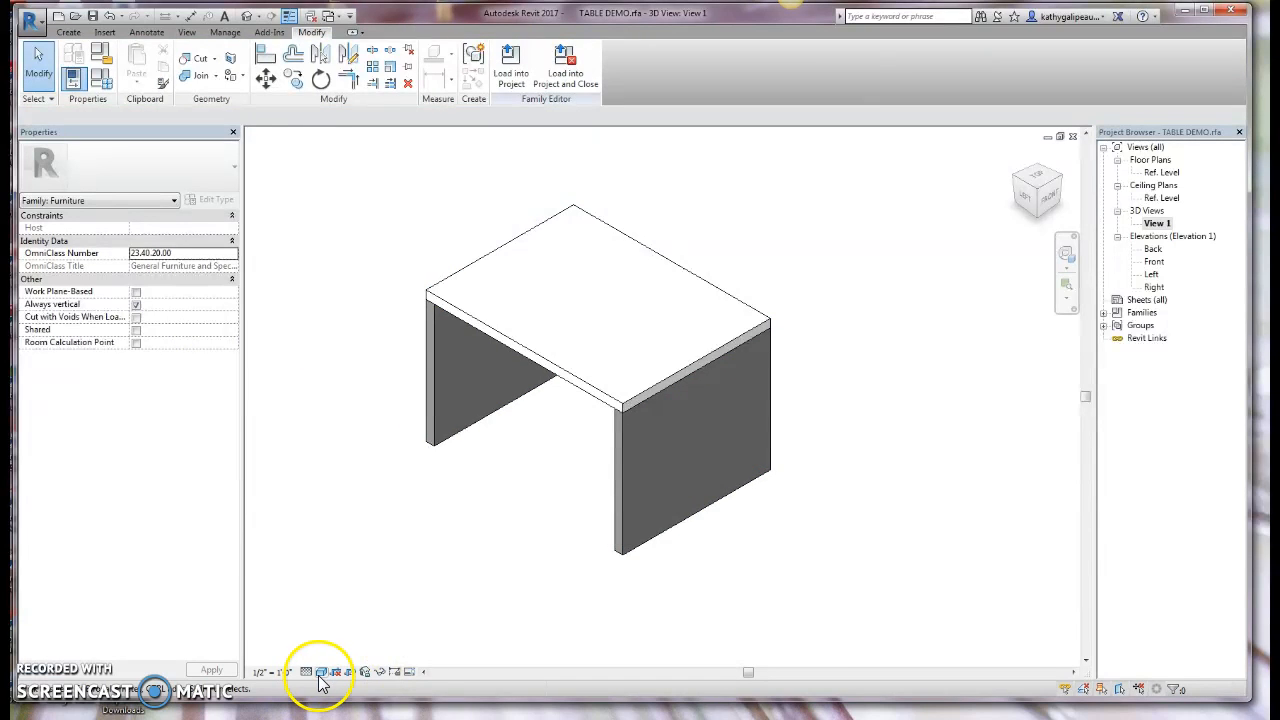
click(321, 674)
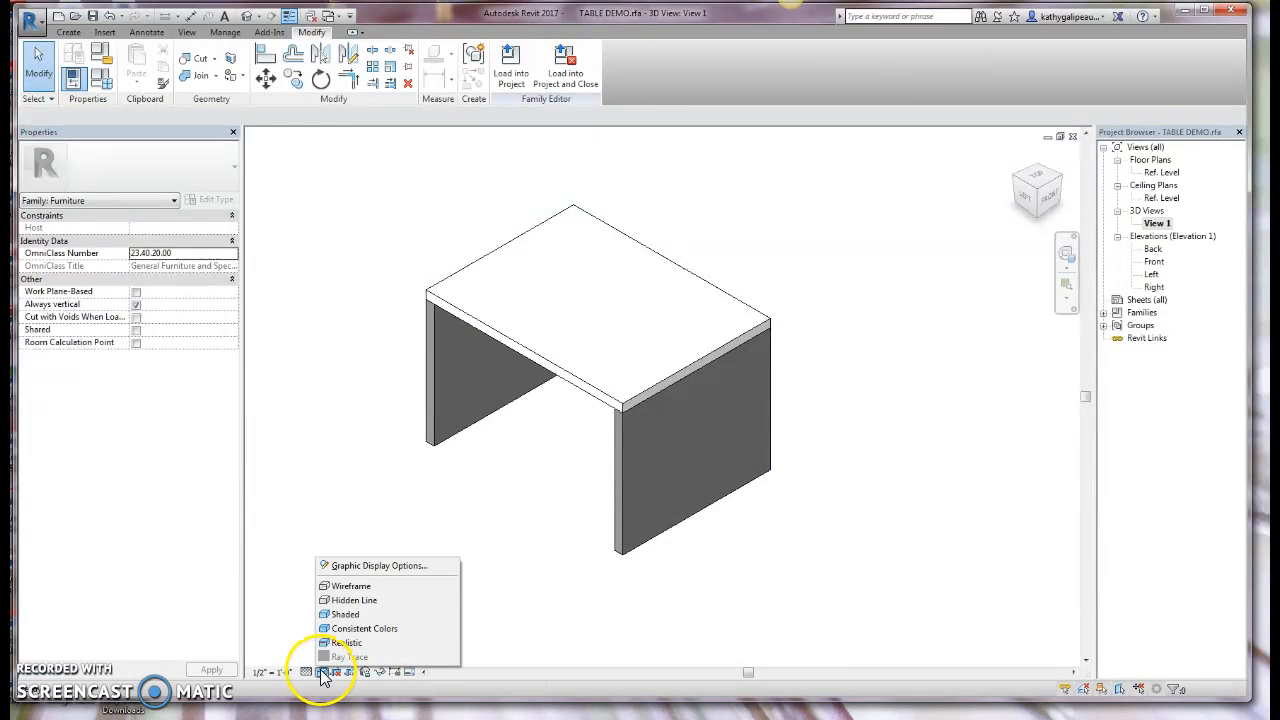
click(343, 616)
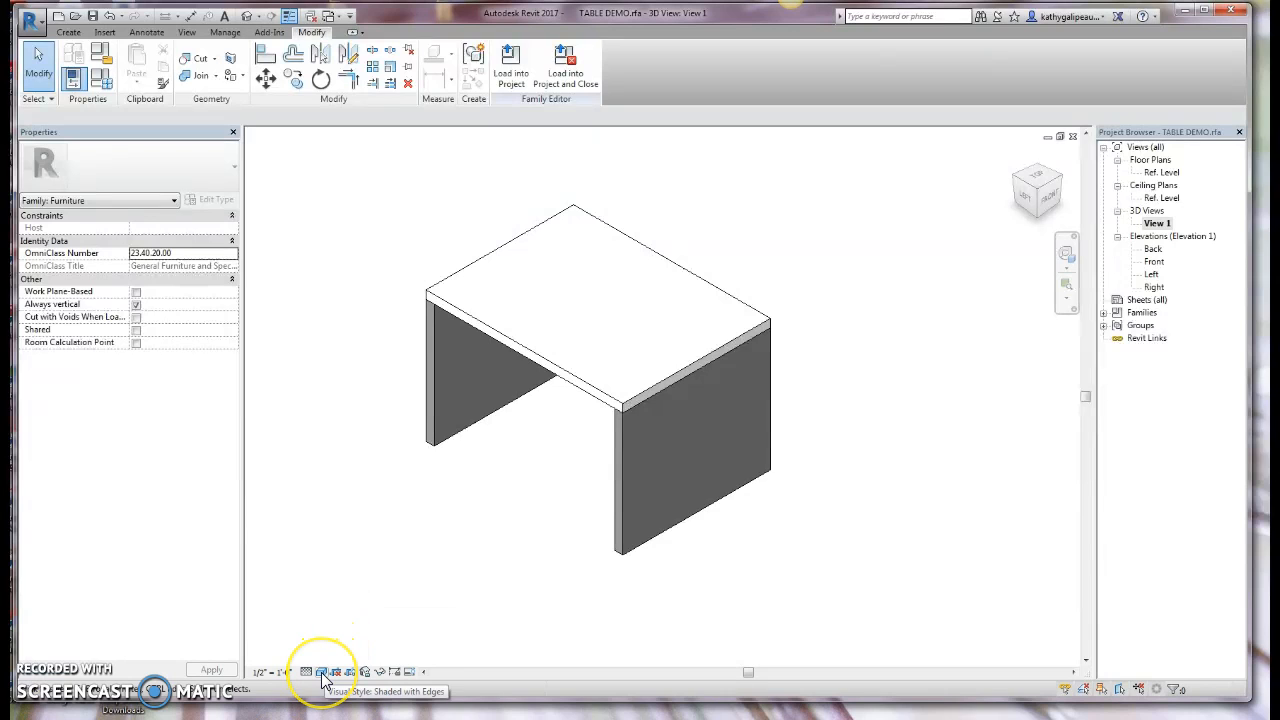
click(322, 675)
click(344, 644)
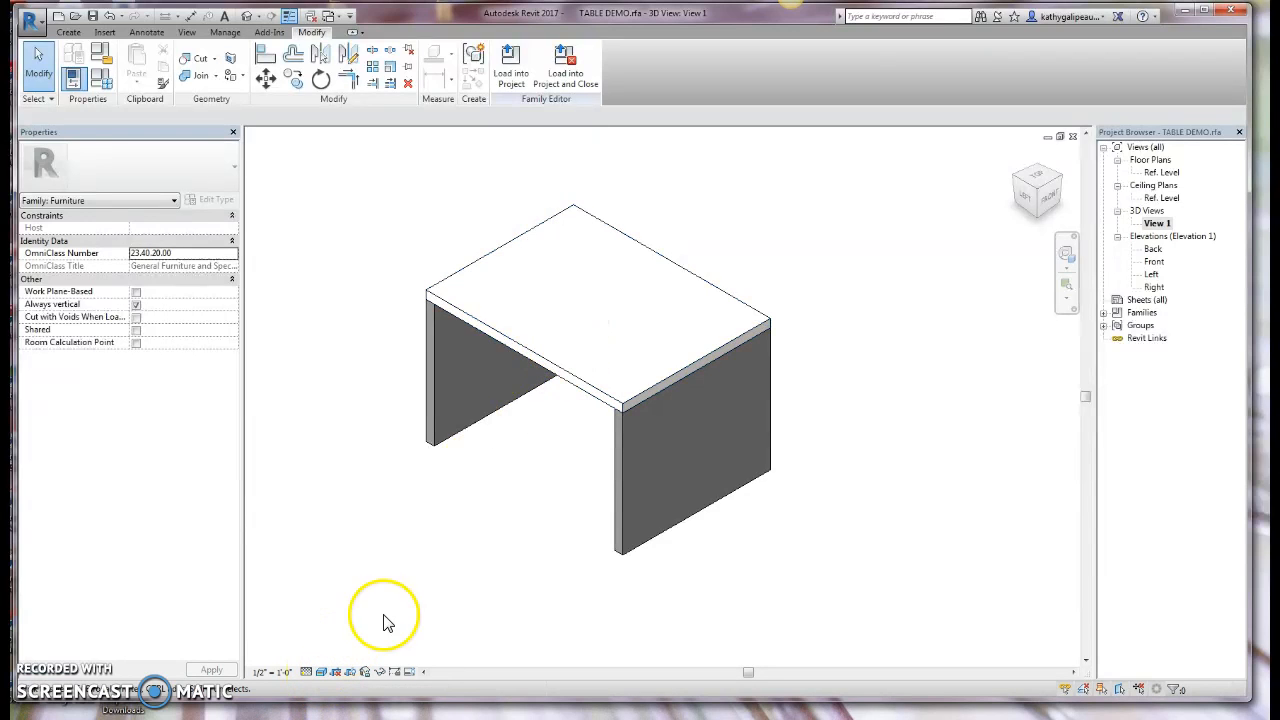
click(321, 672)
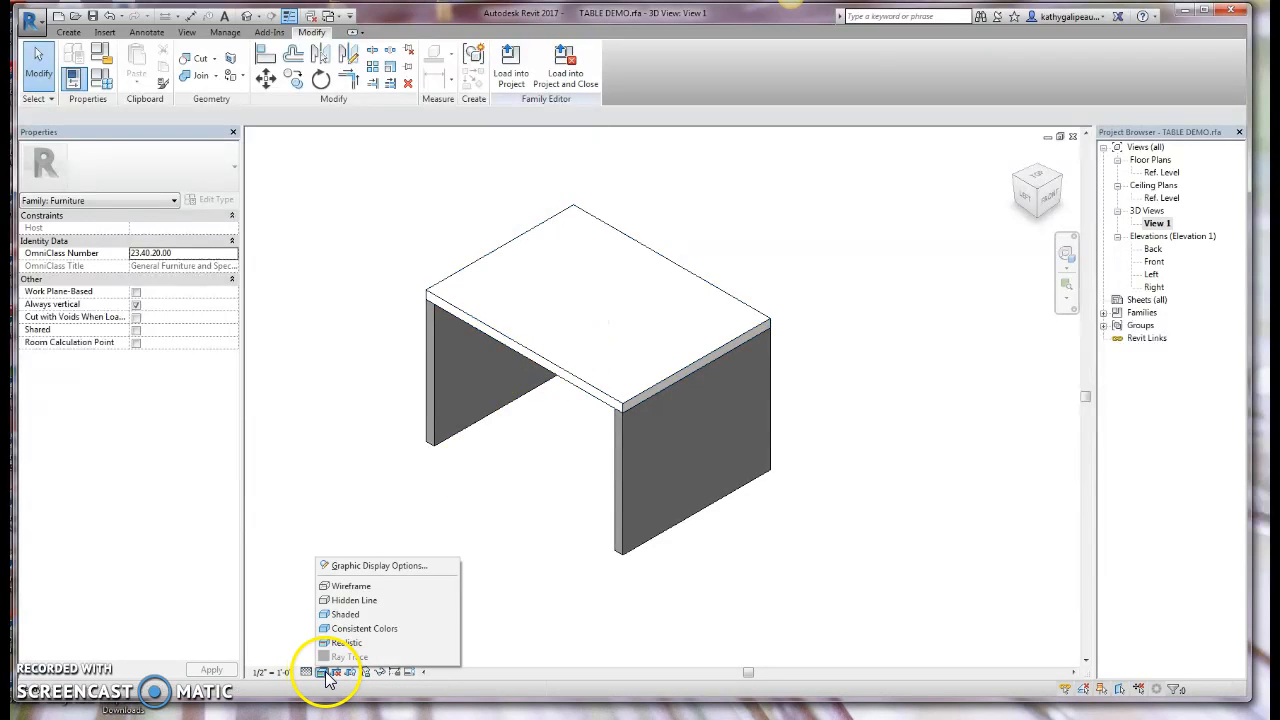
click(340, 615)
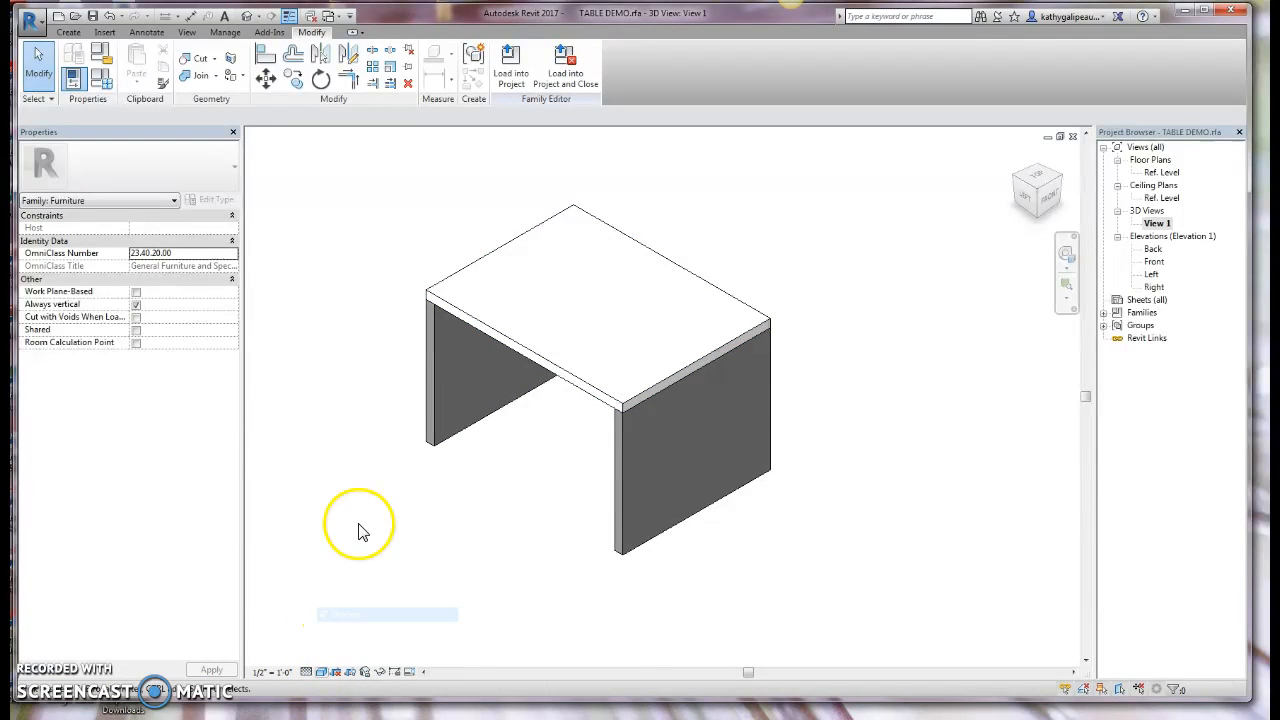
Select the table legs and duplicate "table top material" in the material browser for their material property.
click(437, 378)
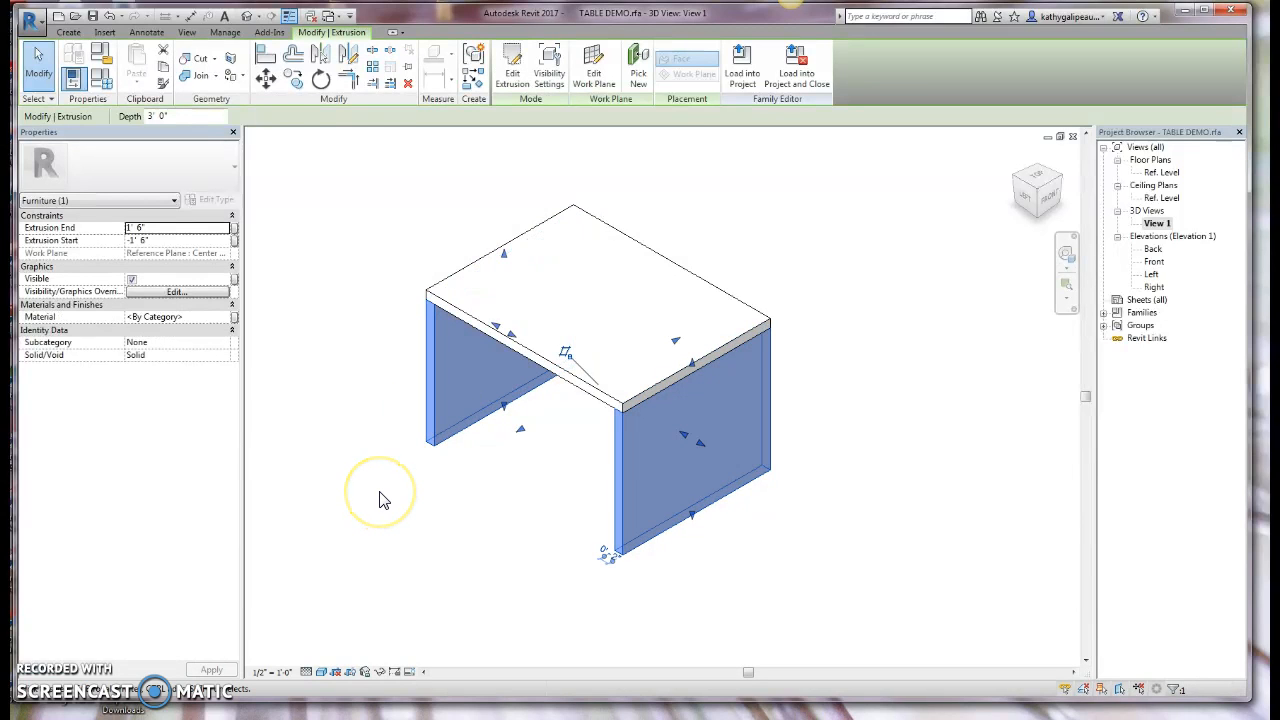
click(210, 317)
click(229, 318)
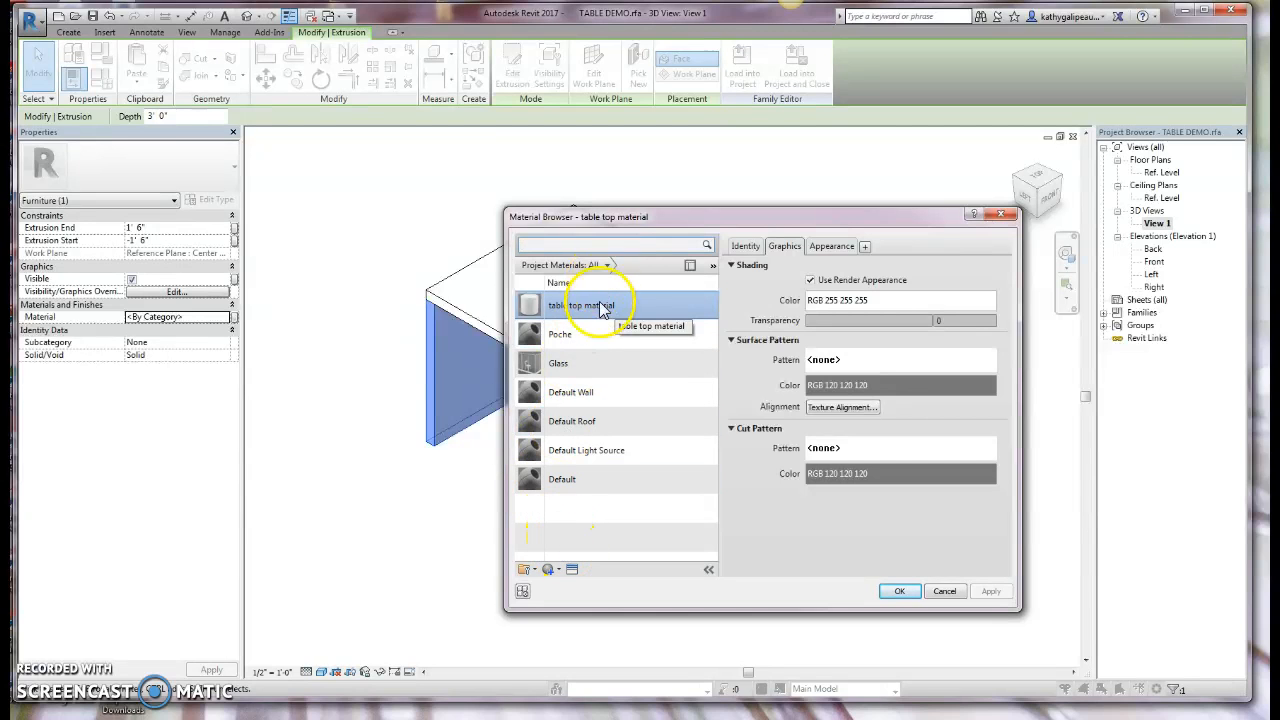
right_click(603, 312)
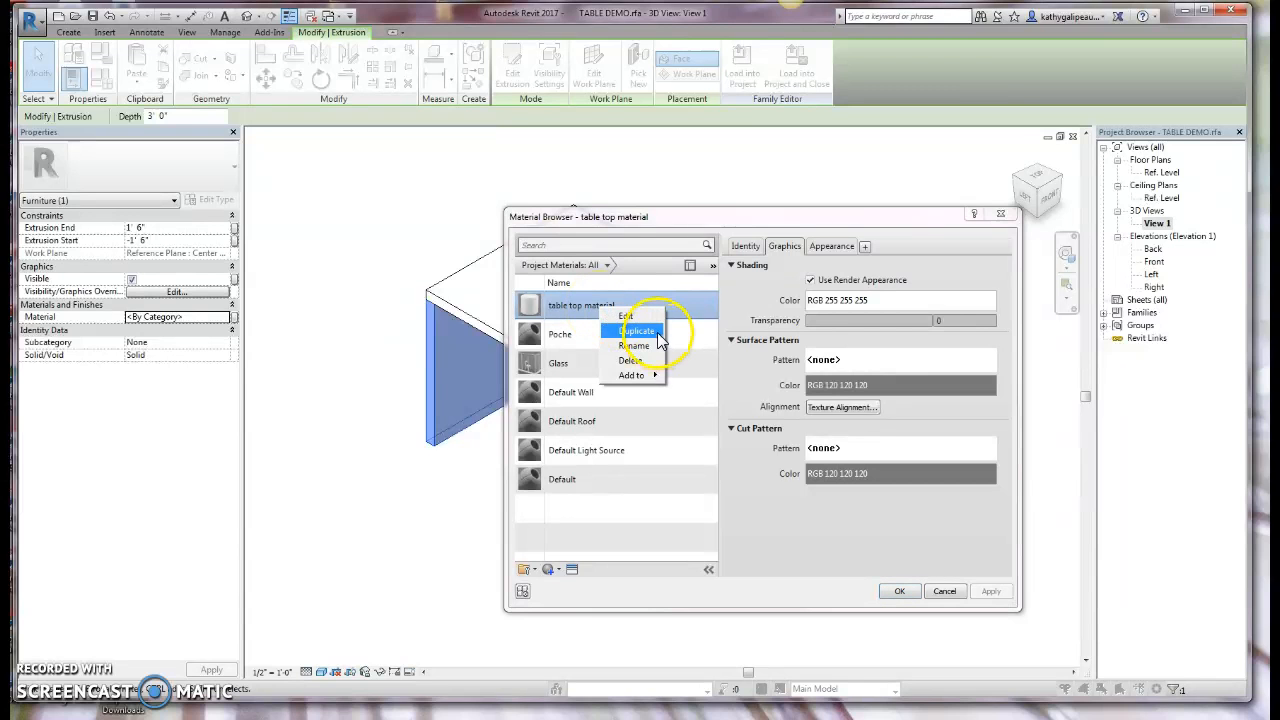
click(648, 331)
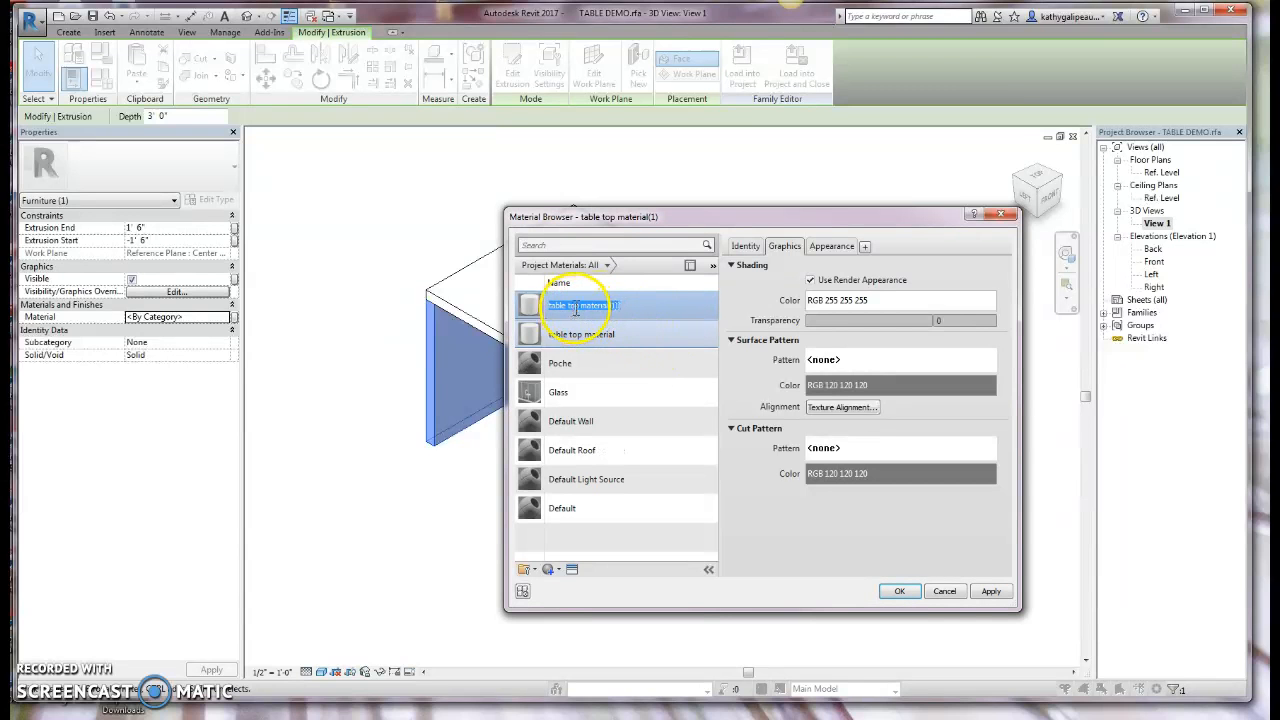
Rename the duplicated material "leg material" and assign it to the table legs.
drag(581, 306, 548, 305)
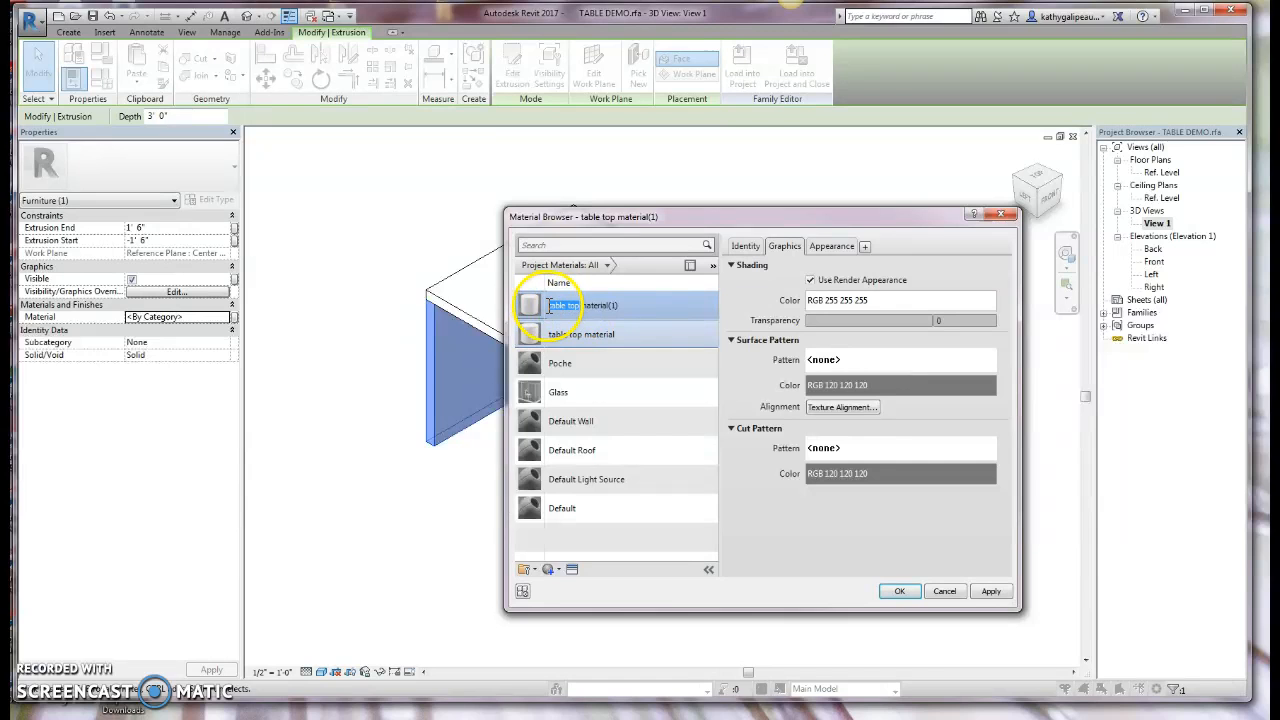
key(BackSpace)
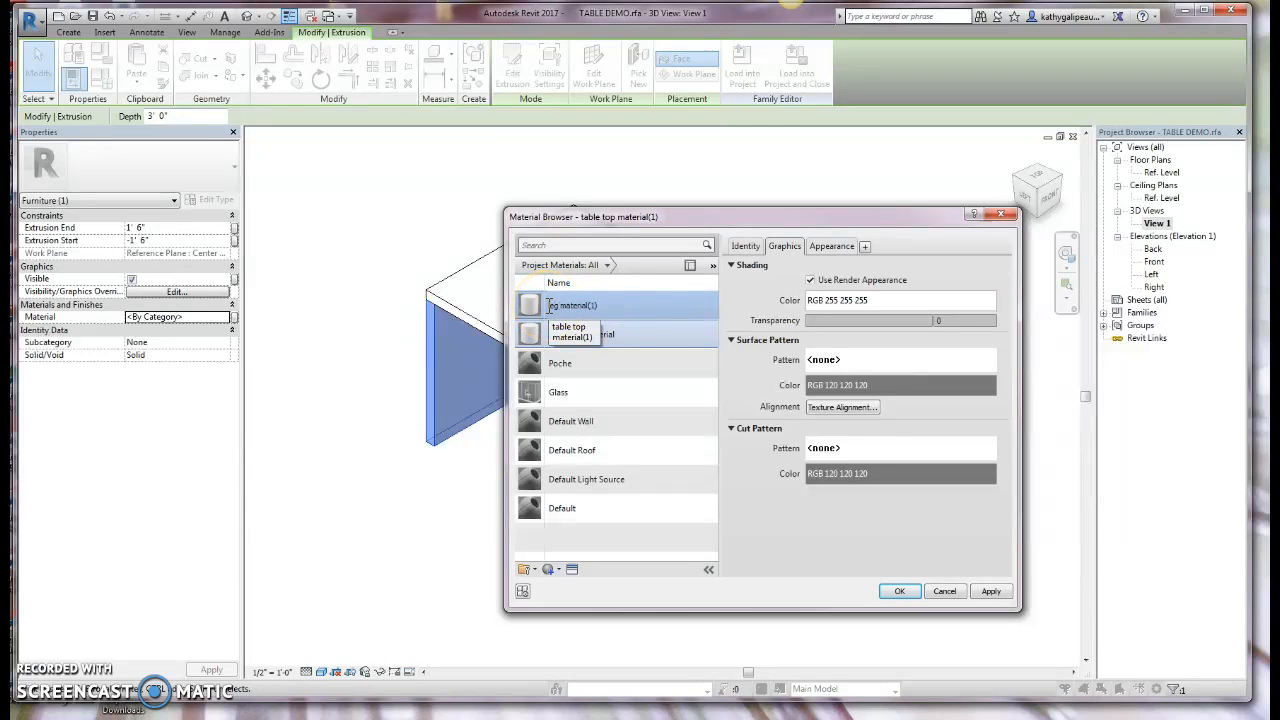
text(leg)
drag(587, 306, 600, 308)
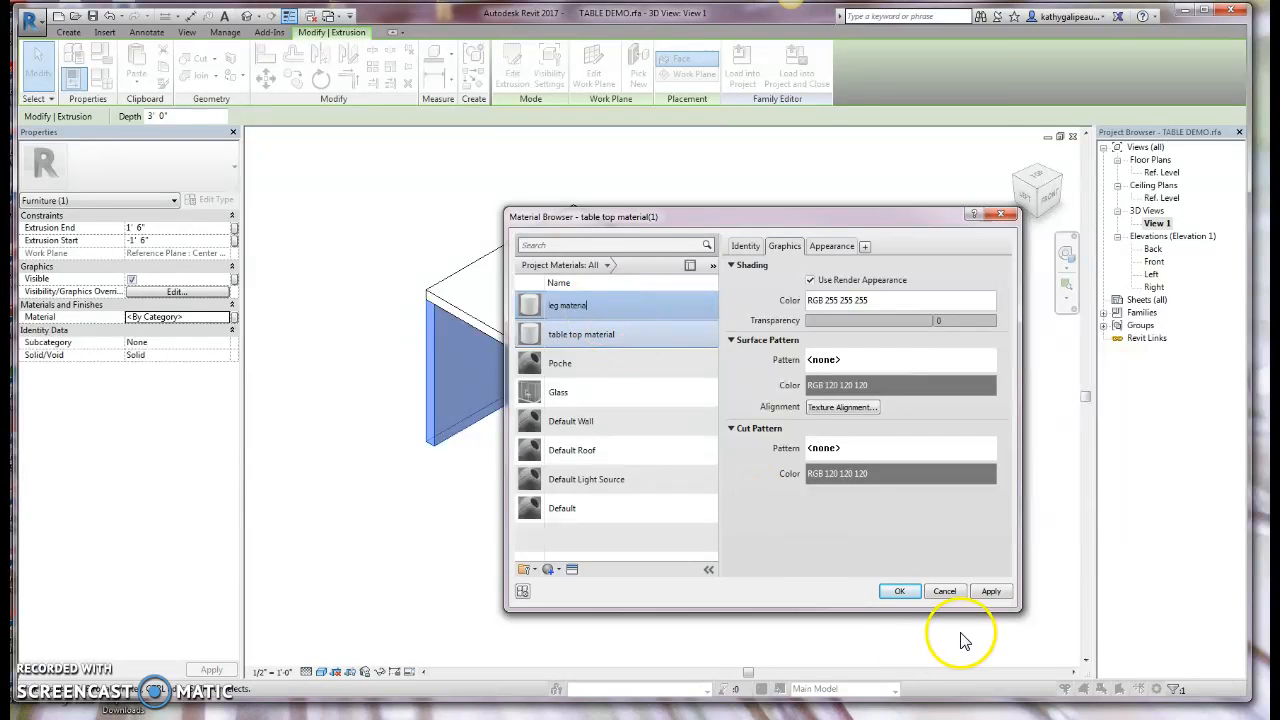
click(990, 591)
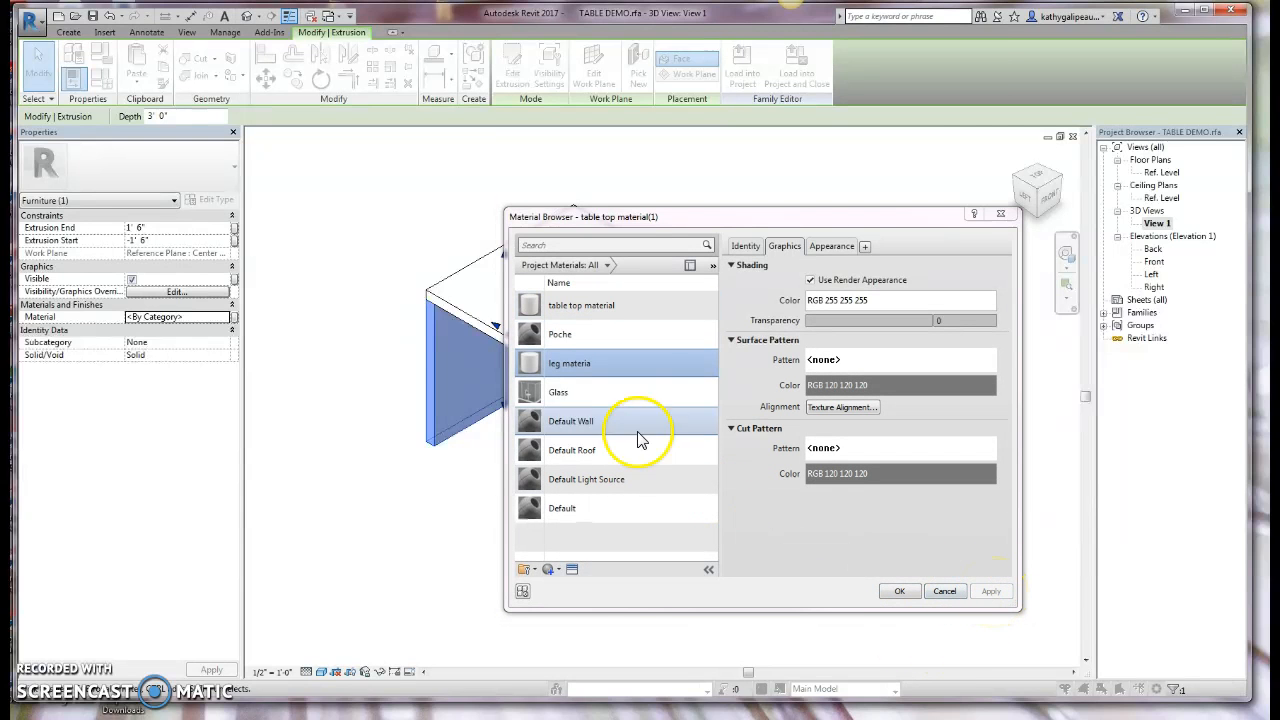
right_click(591, 366)
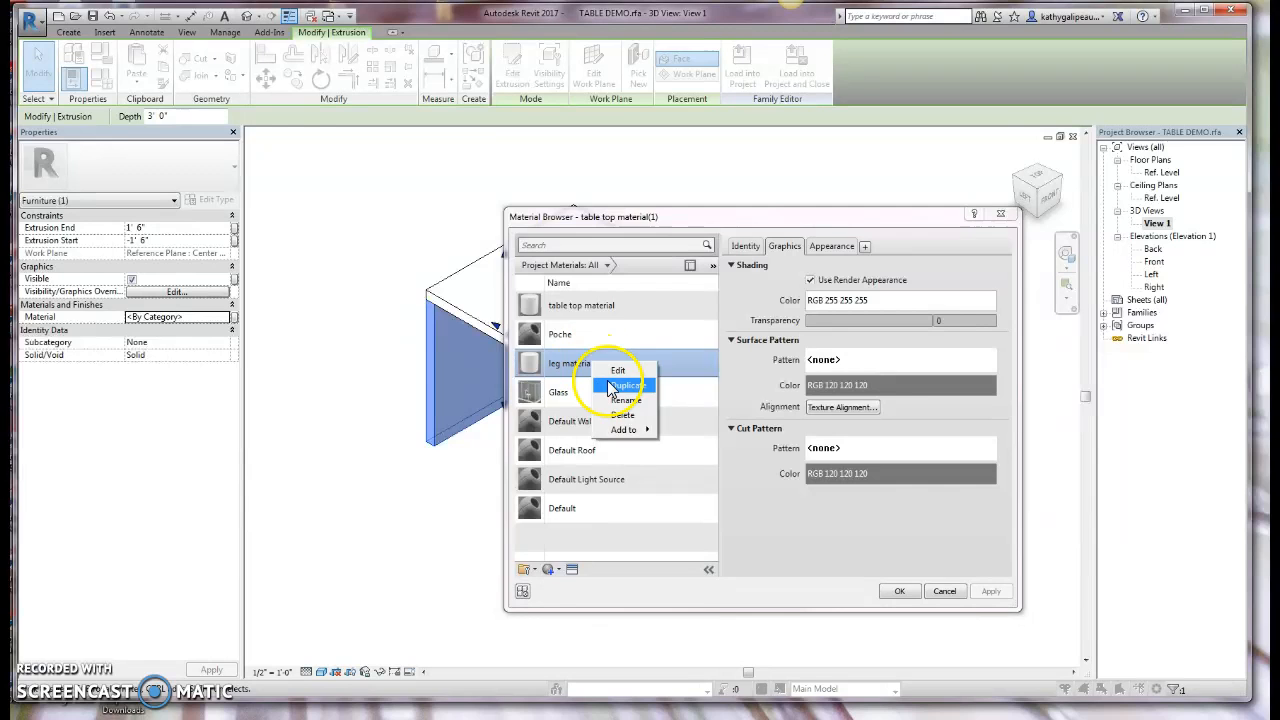
click(624, 400)
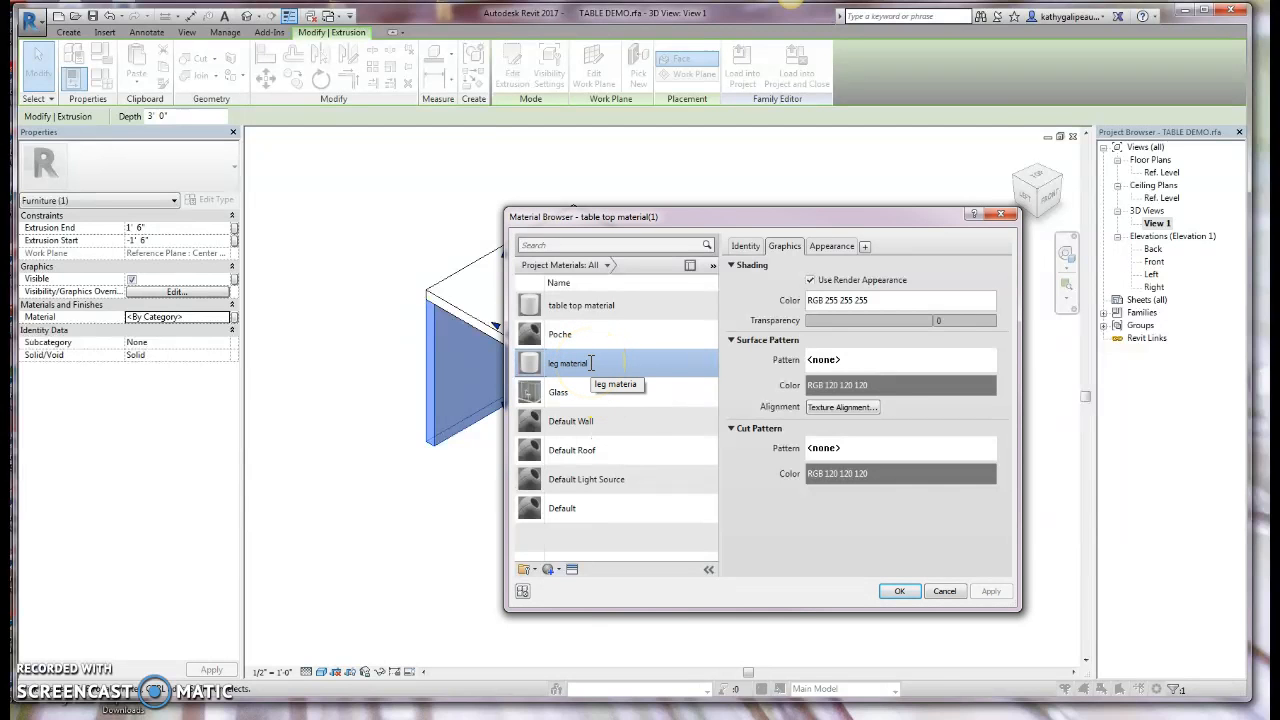
click(903, 591)
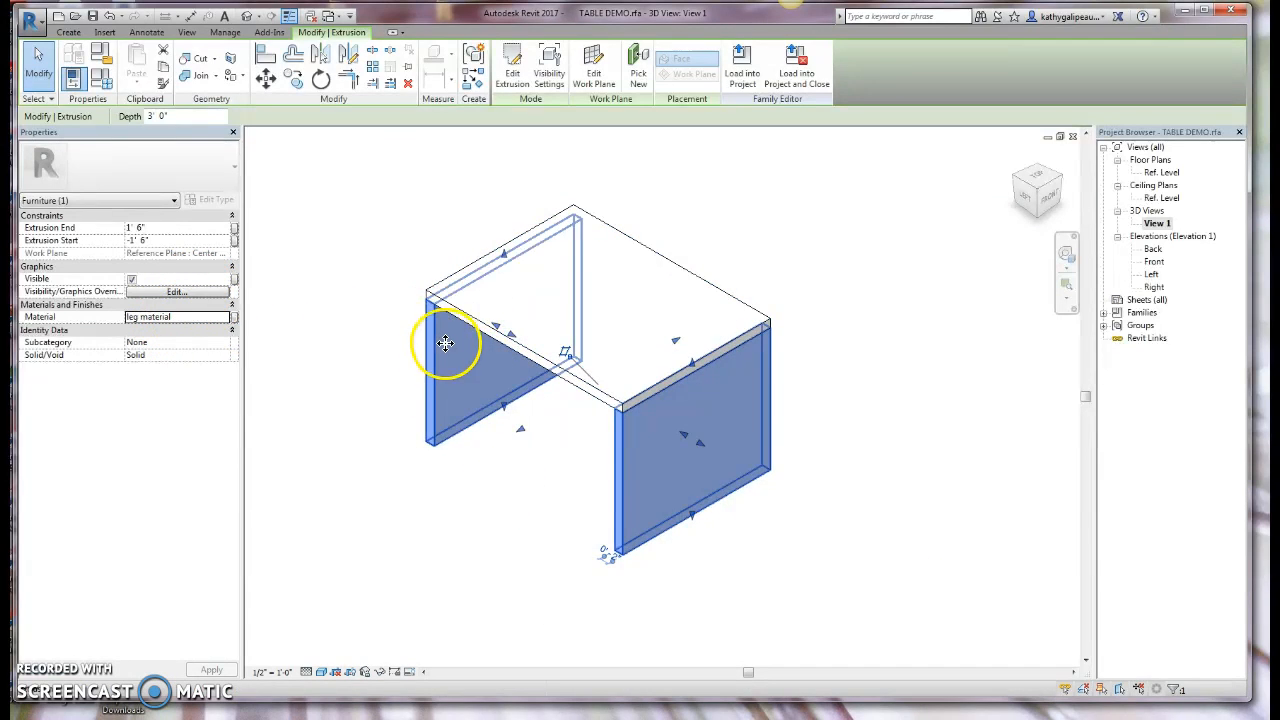
Review the appearance asset and color of "leg material", then close the material browser and deselect the legs.
click(214, 318)
click(224, 318)
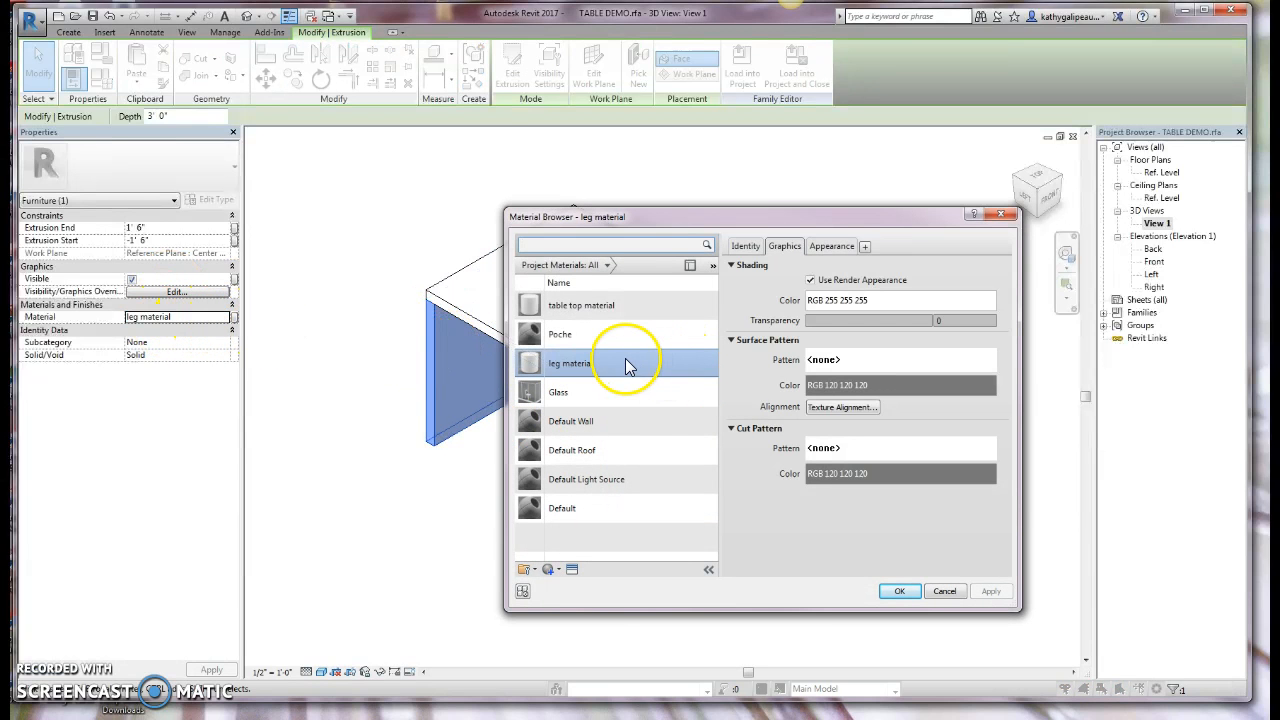
click(828, 254)
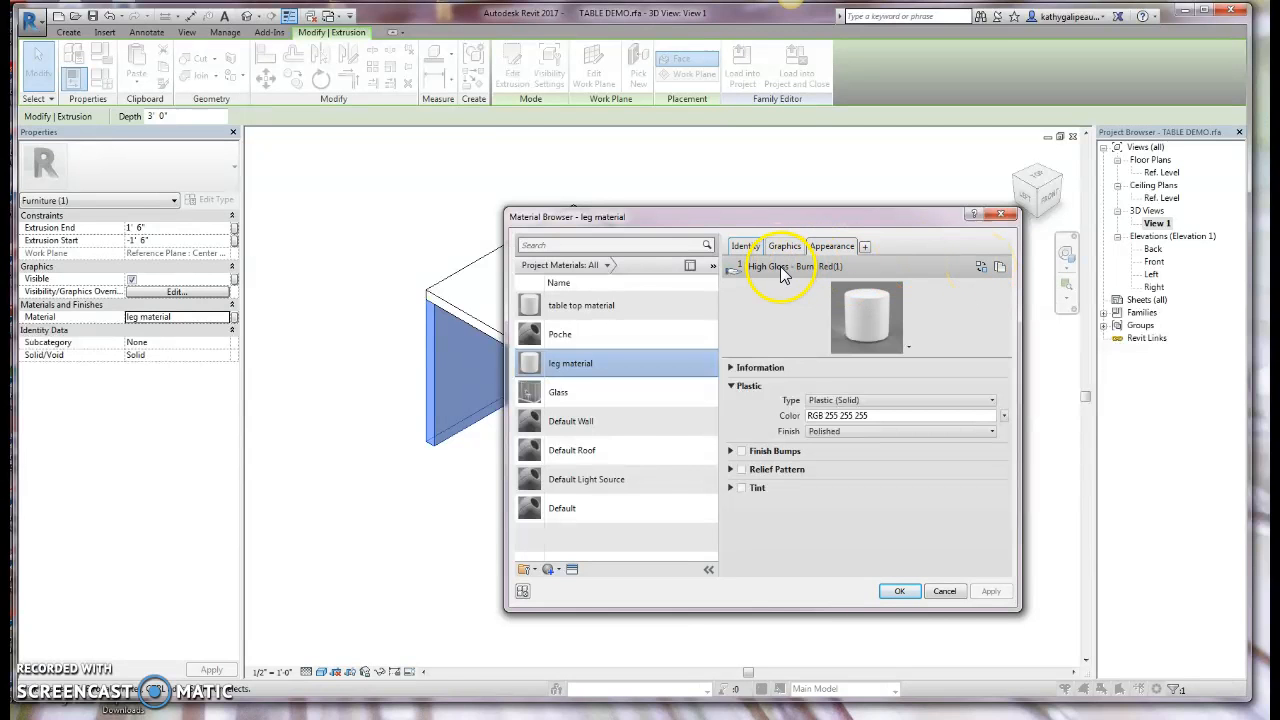
click(899, 591)
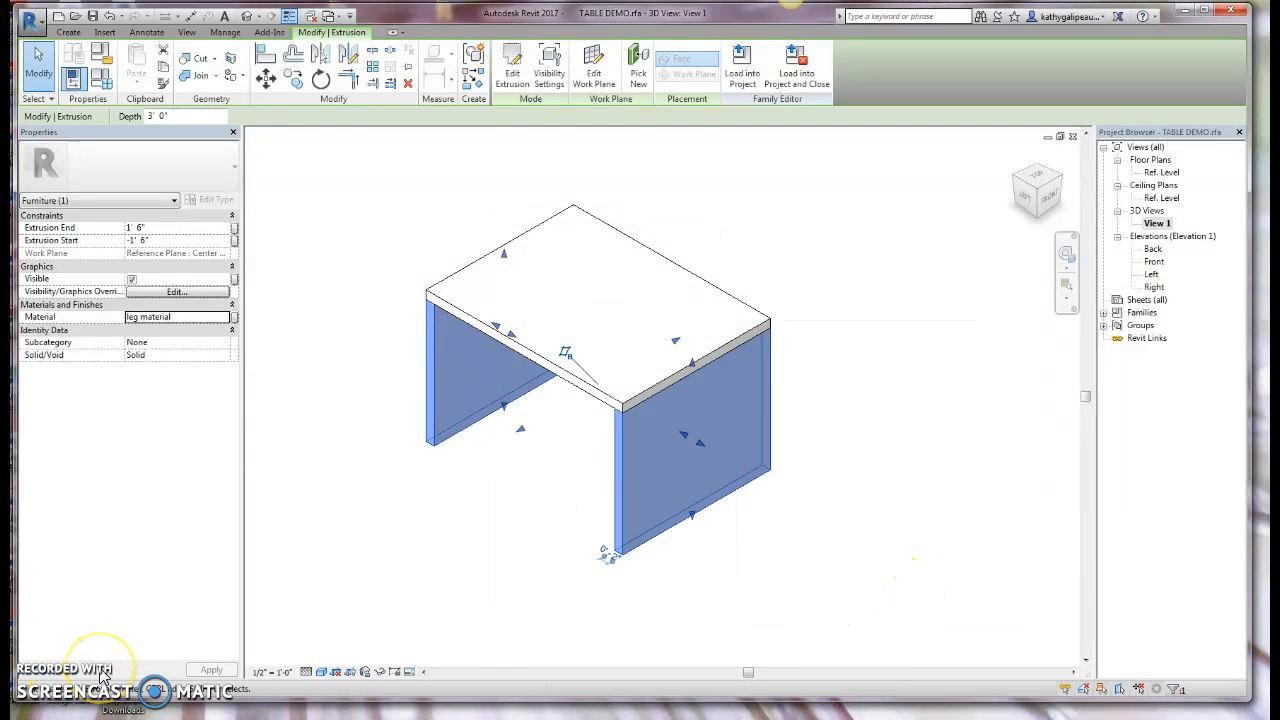
click(409, 580)
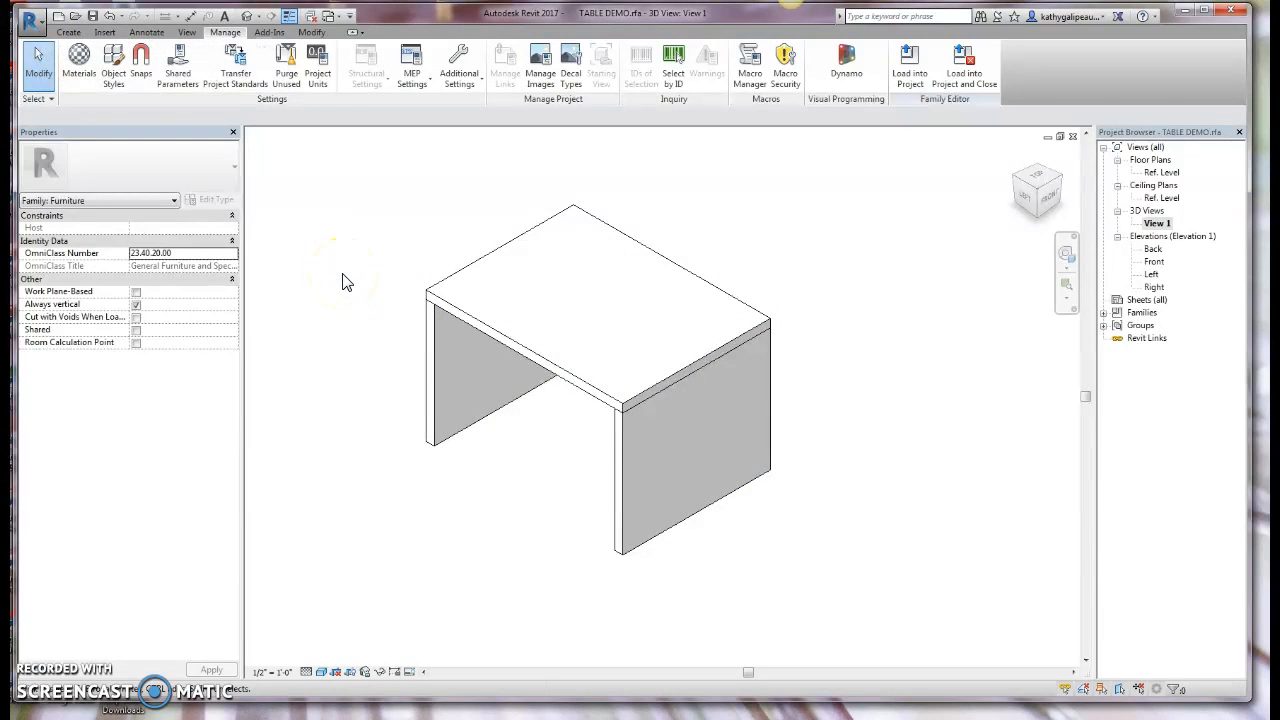
Rename the appearance asset of "table top material" to "High Gloss - White" and accept the material changes.
click(87, 72)
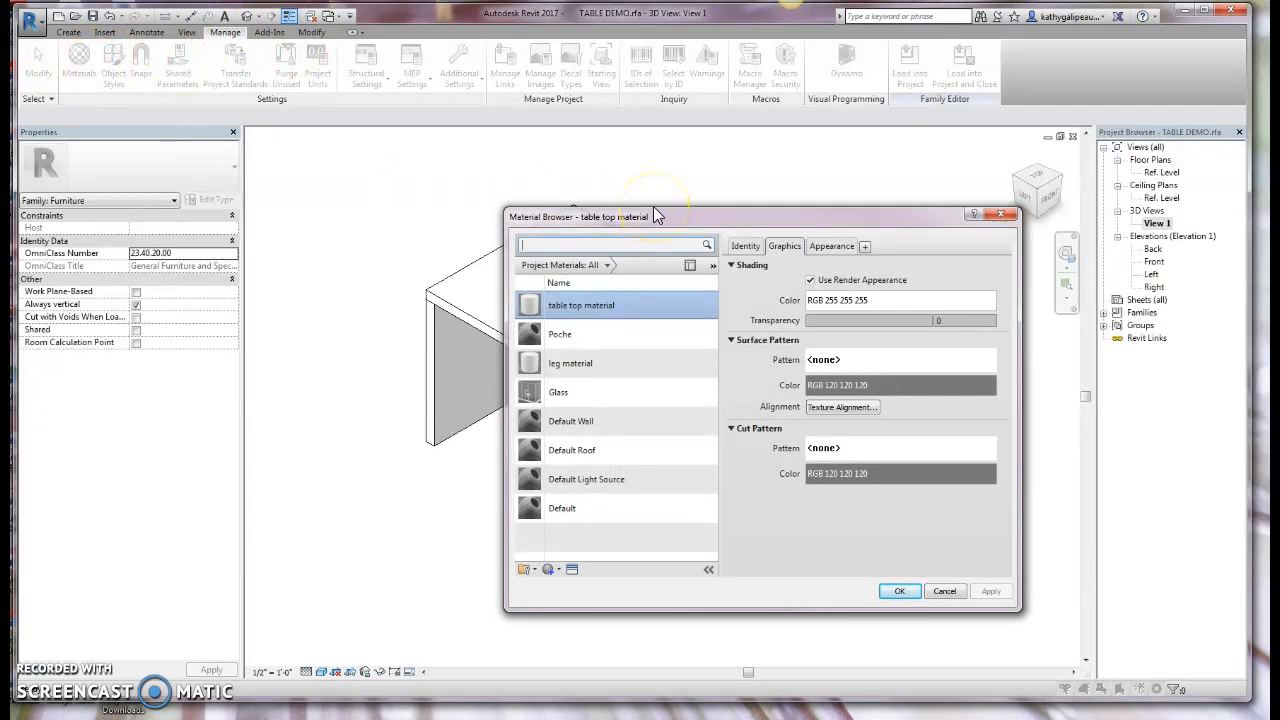
click(574, 310)
click(842, 251)
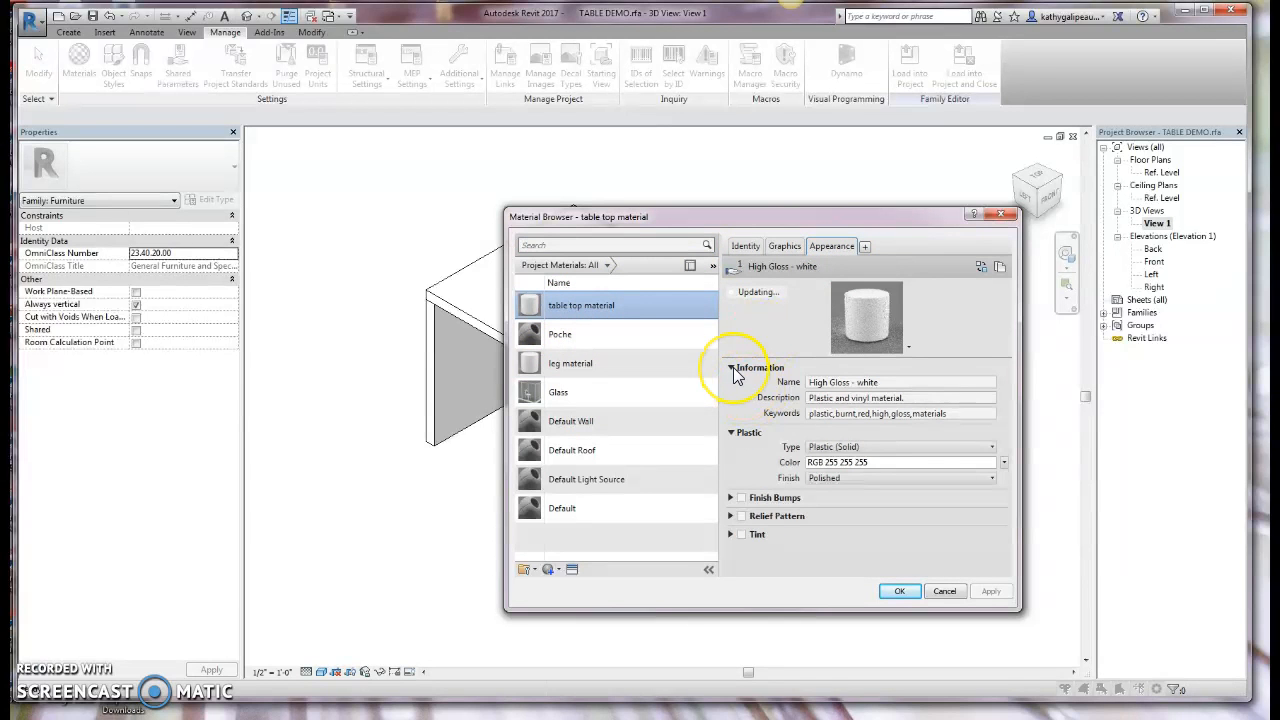
click(733, 368)
click(734, 372)
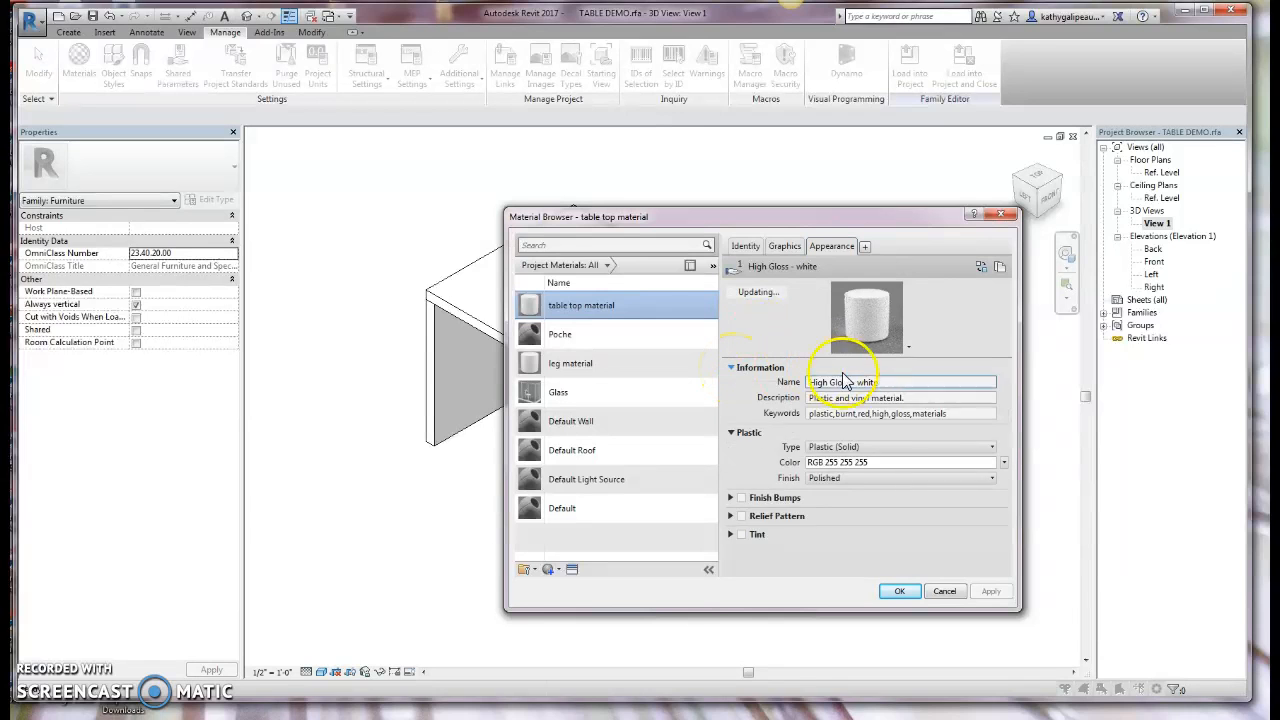
click(878, 384)
drag(888, 385, 860, 389)
text(White)
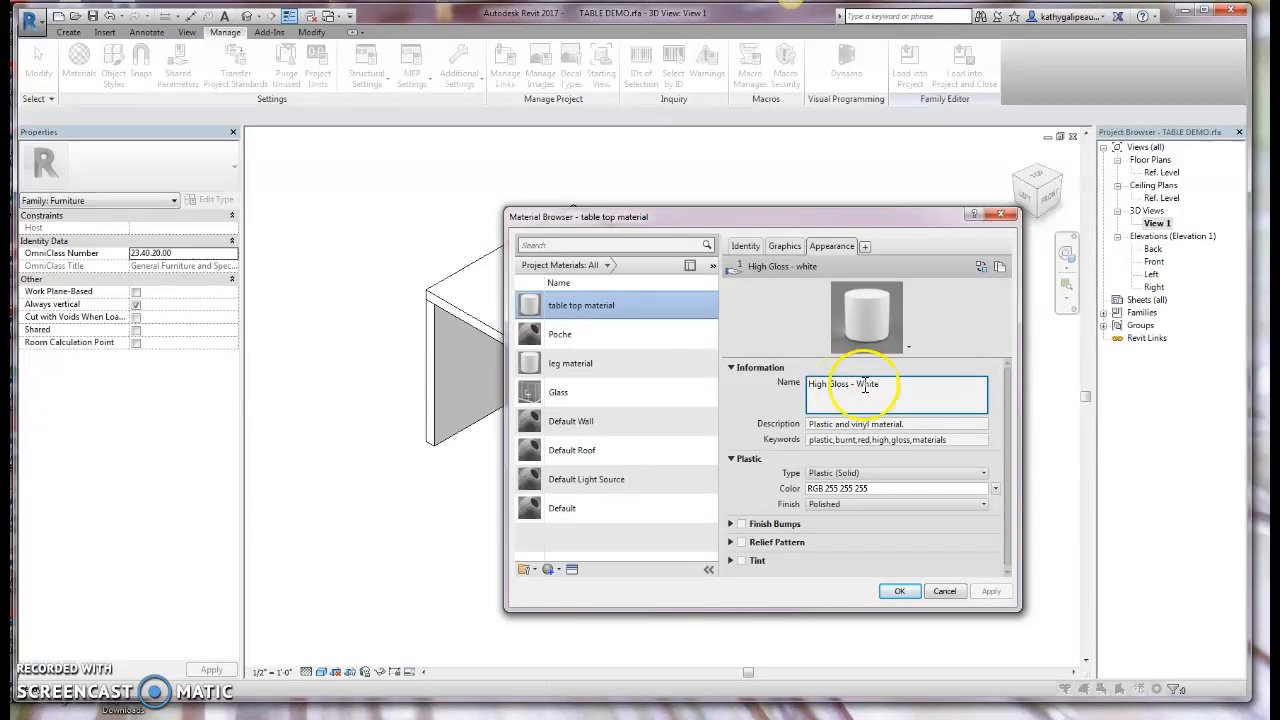
click(909, 593)
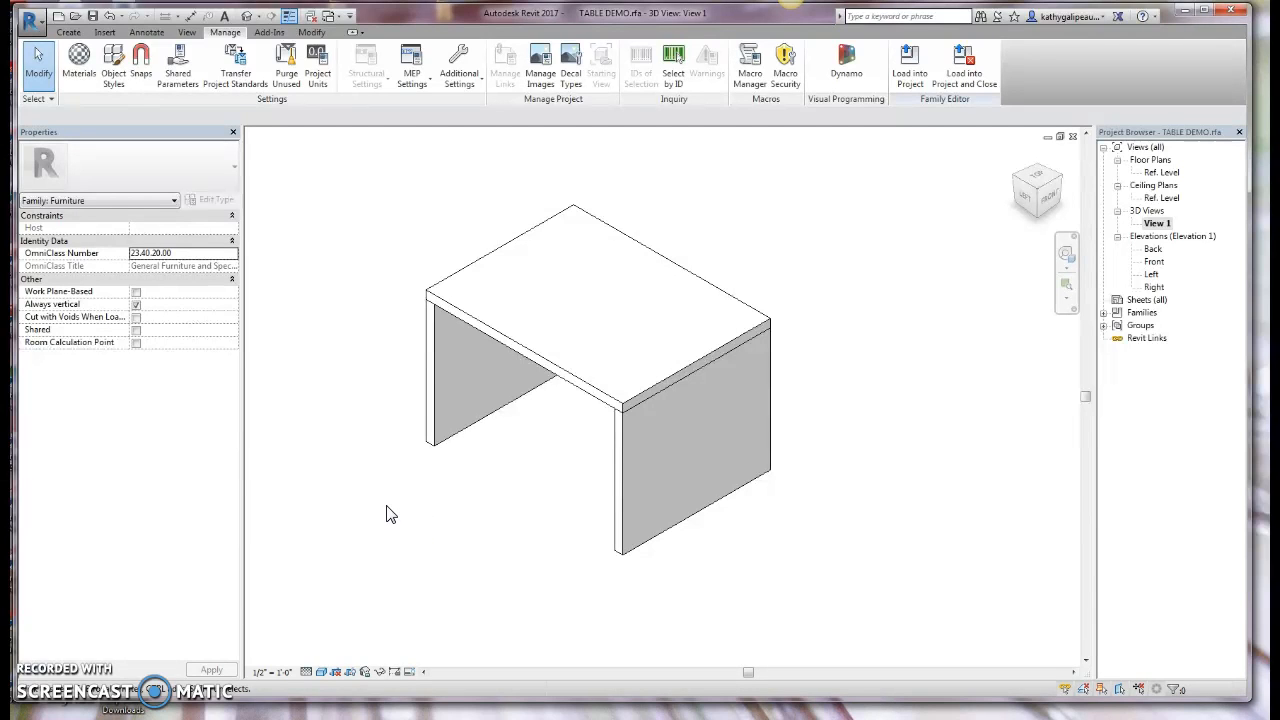
Save the table family and bring up the house project's FINISH PLAN view.
click(38, 24)
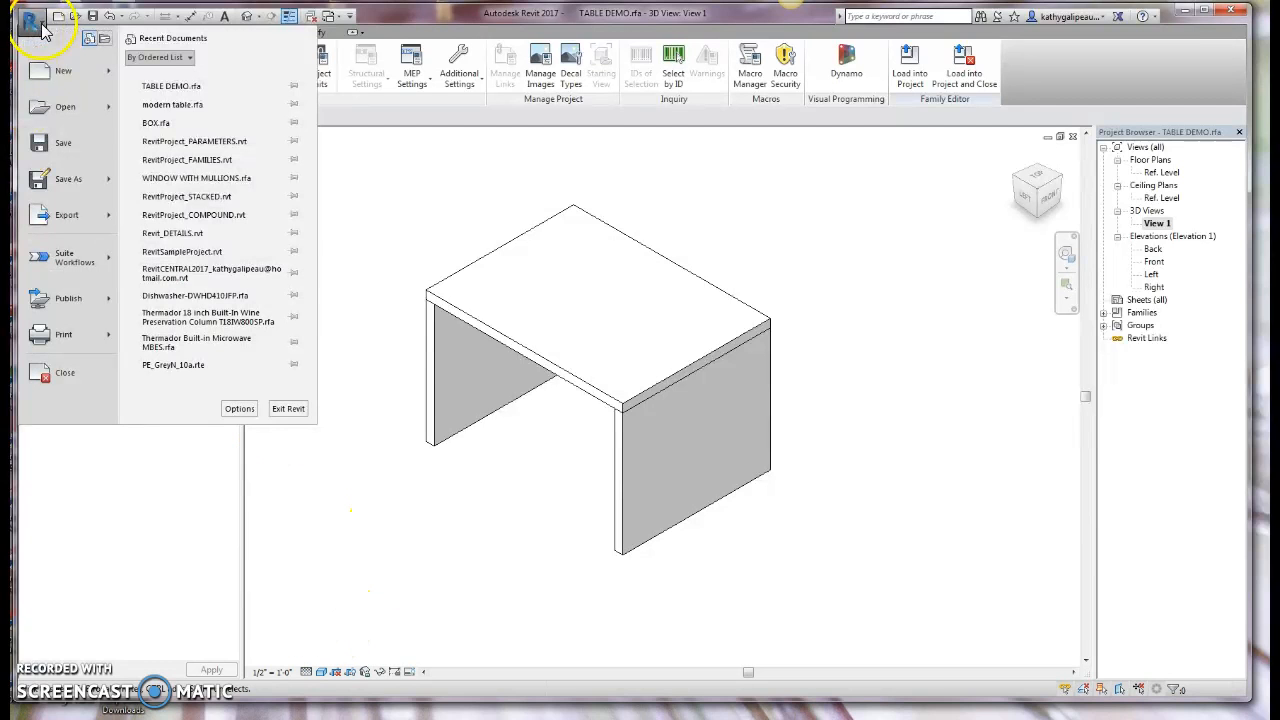
click(60, 145)
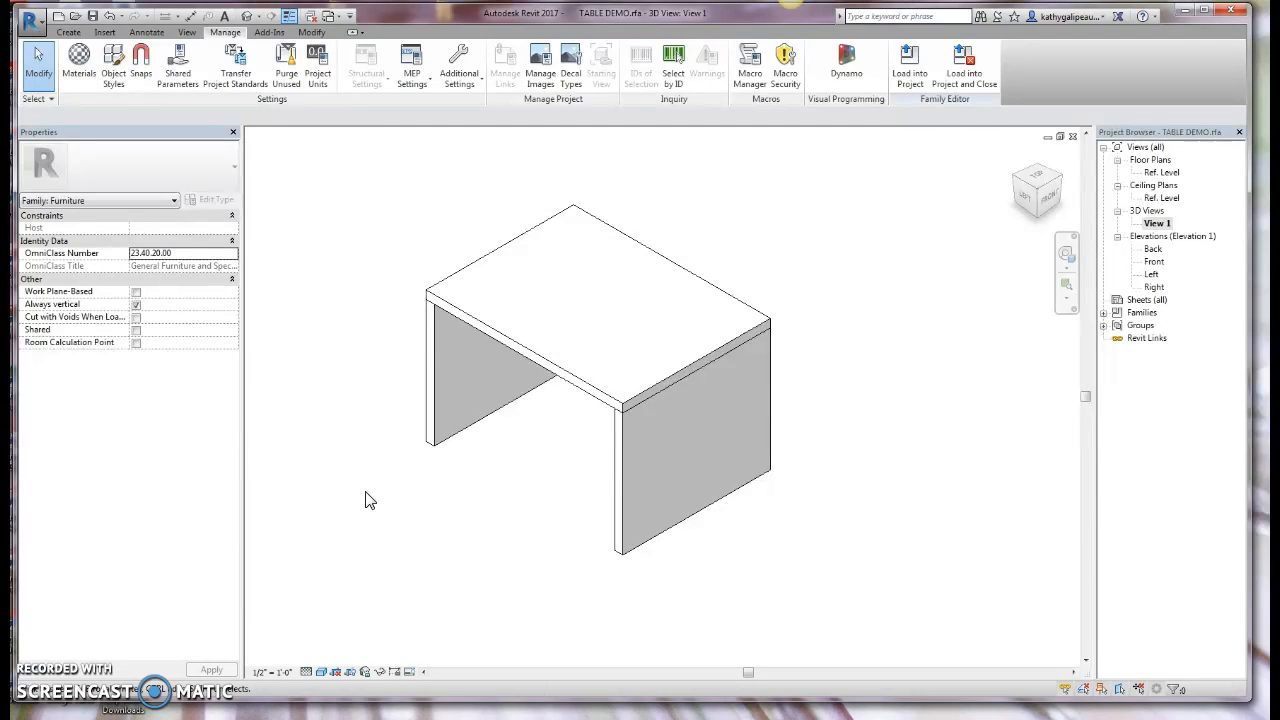
click(335, 600)
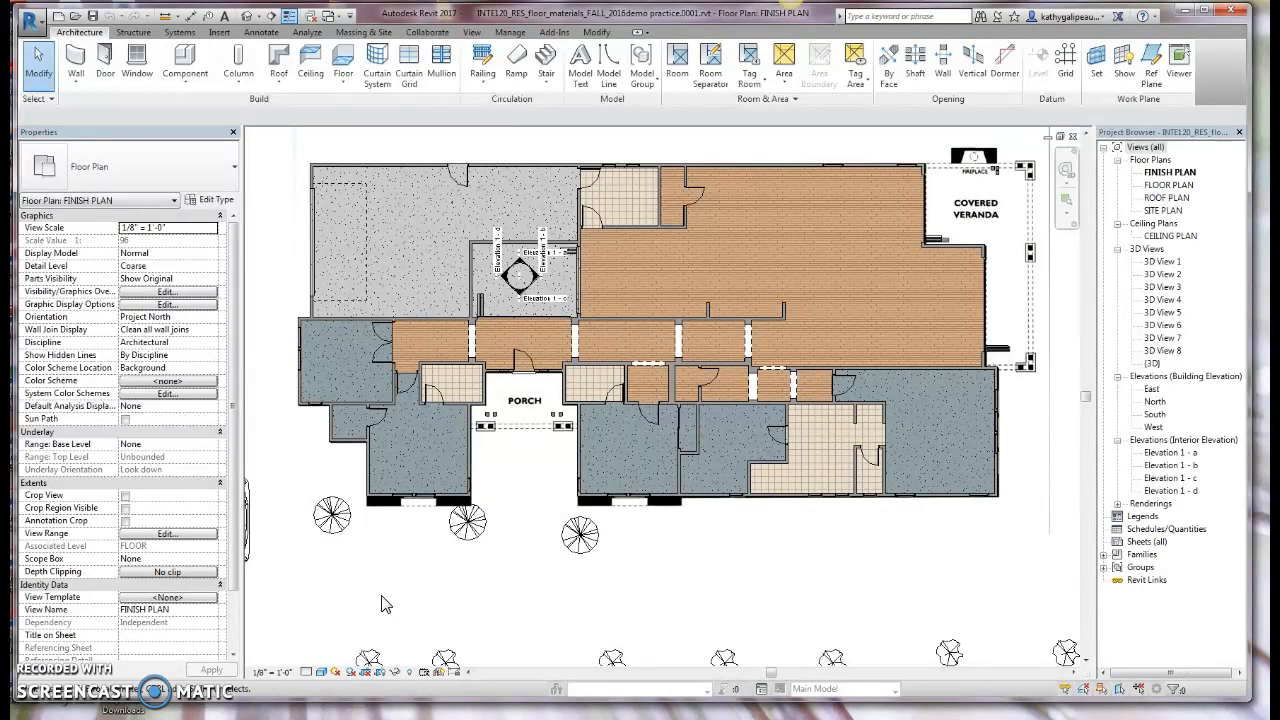
click(344, 536)
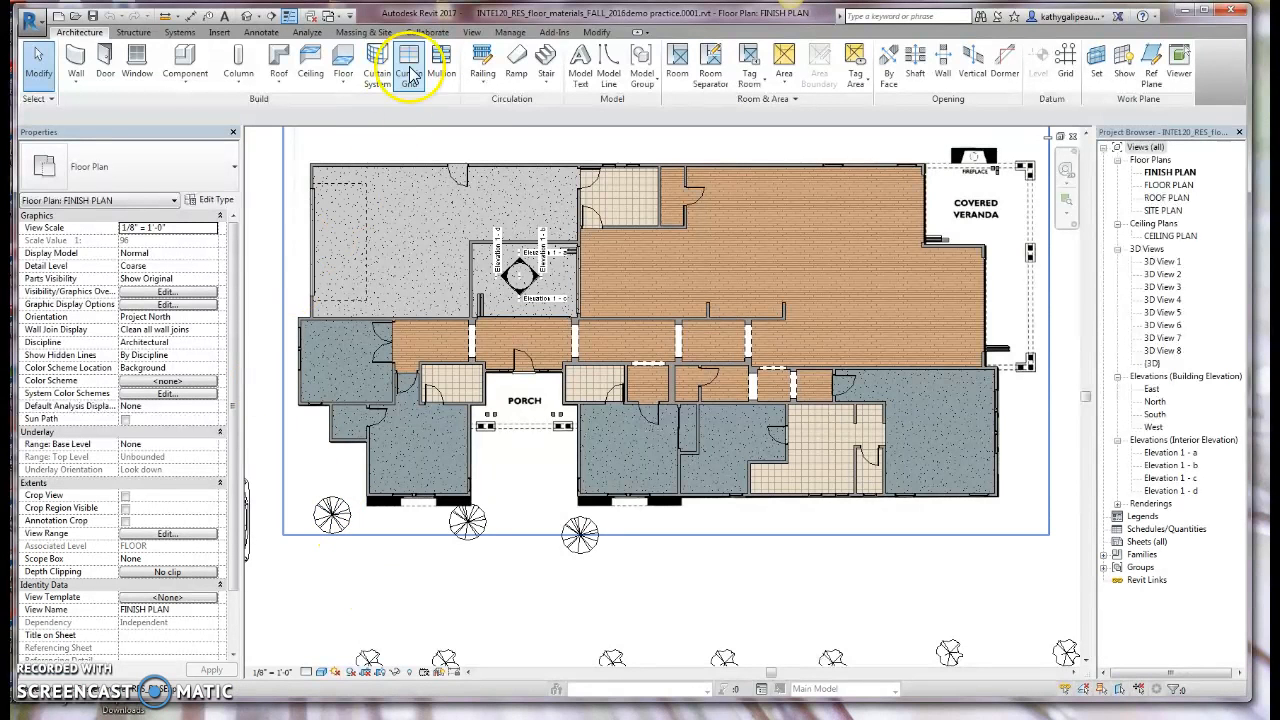
Switch to the 3D view of modern table.rfa and load the family into the INTE120_RES_floor_materials_FALL_2016demo practice.0001 project.
click(331, 18)
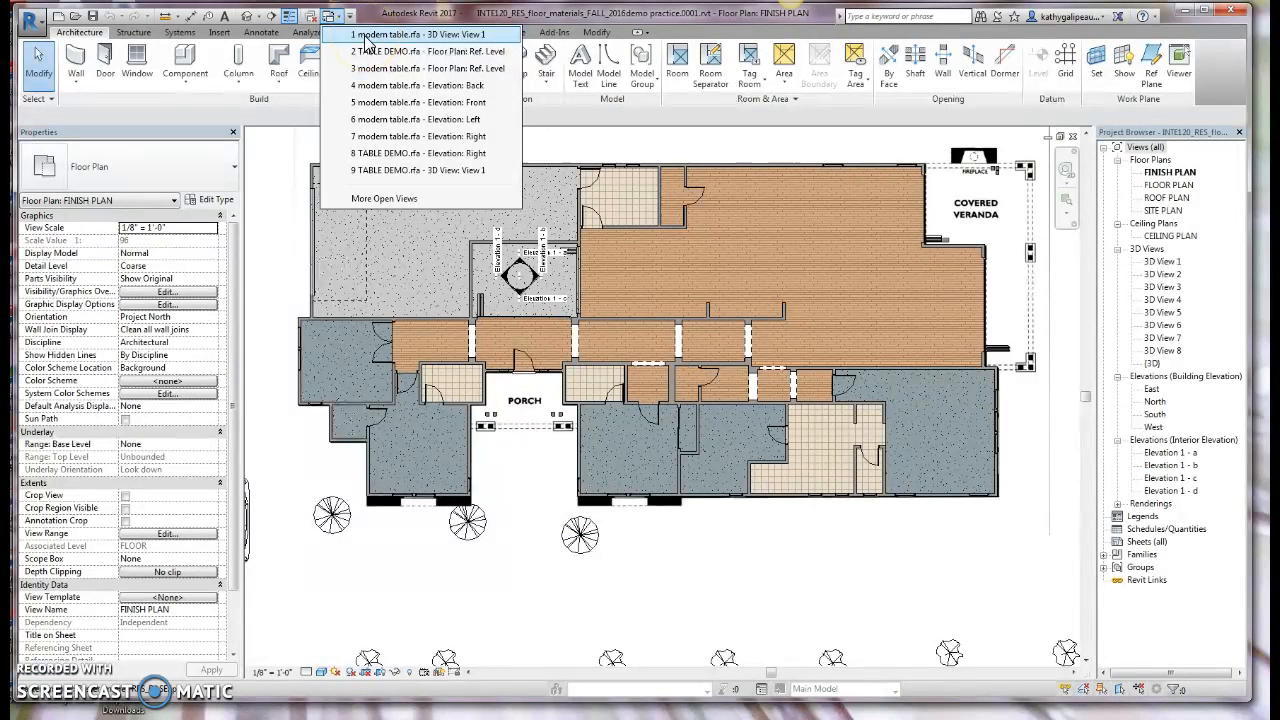
click(366, 35)
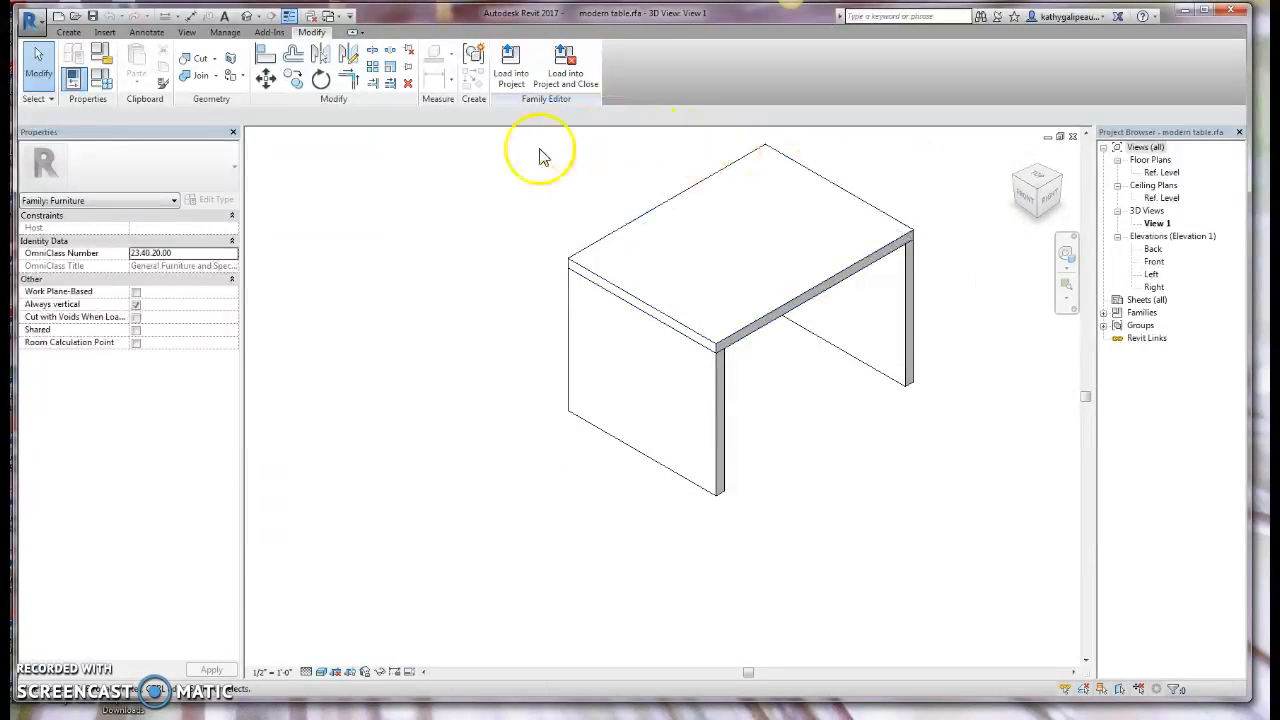
click(510, 80)
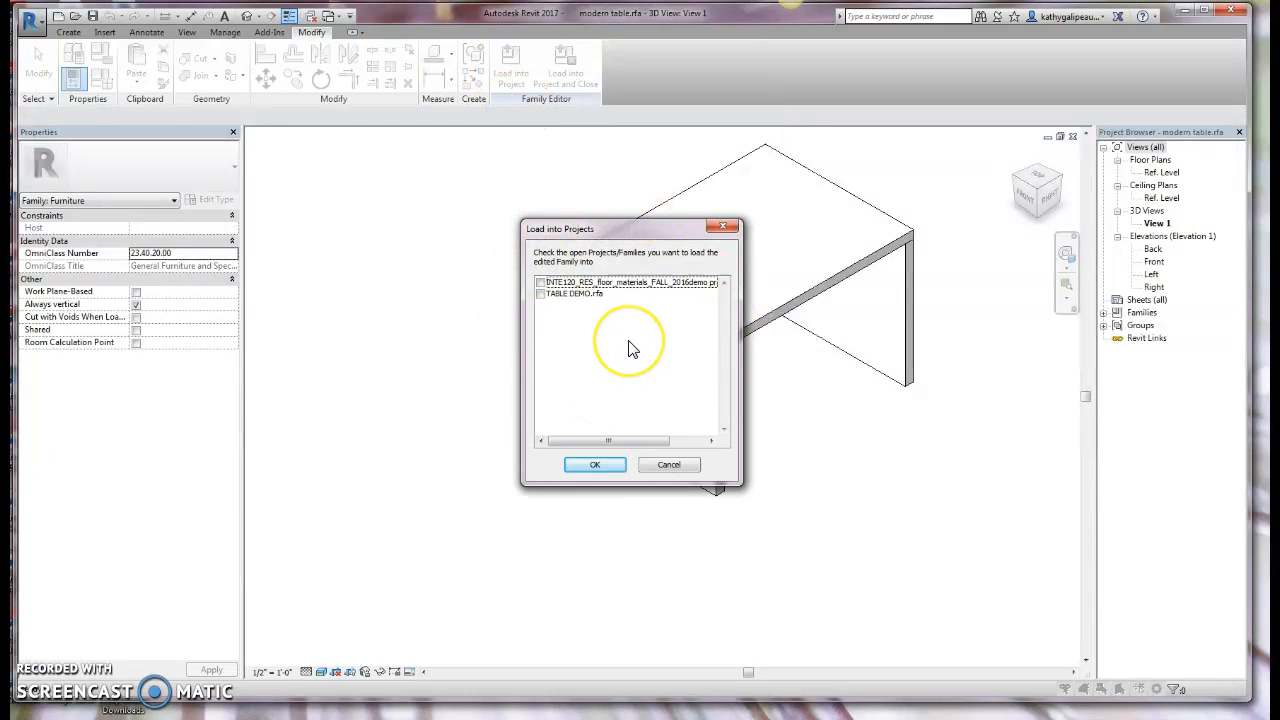
click(541, 284)
click(541, 284)
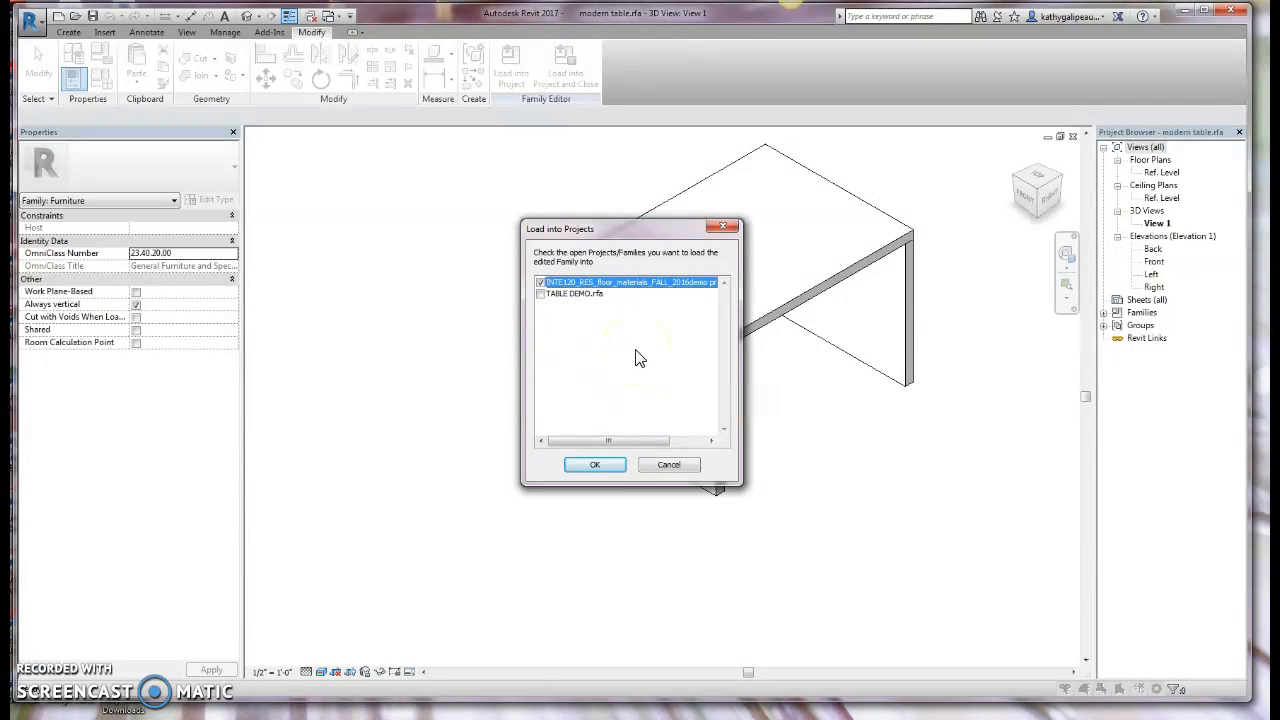
click(596, 465)
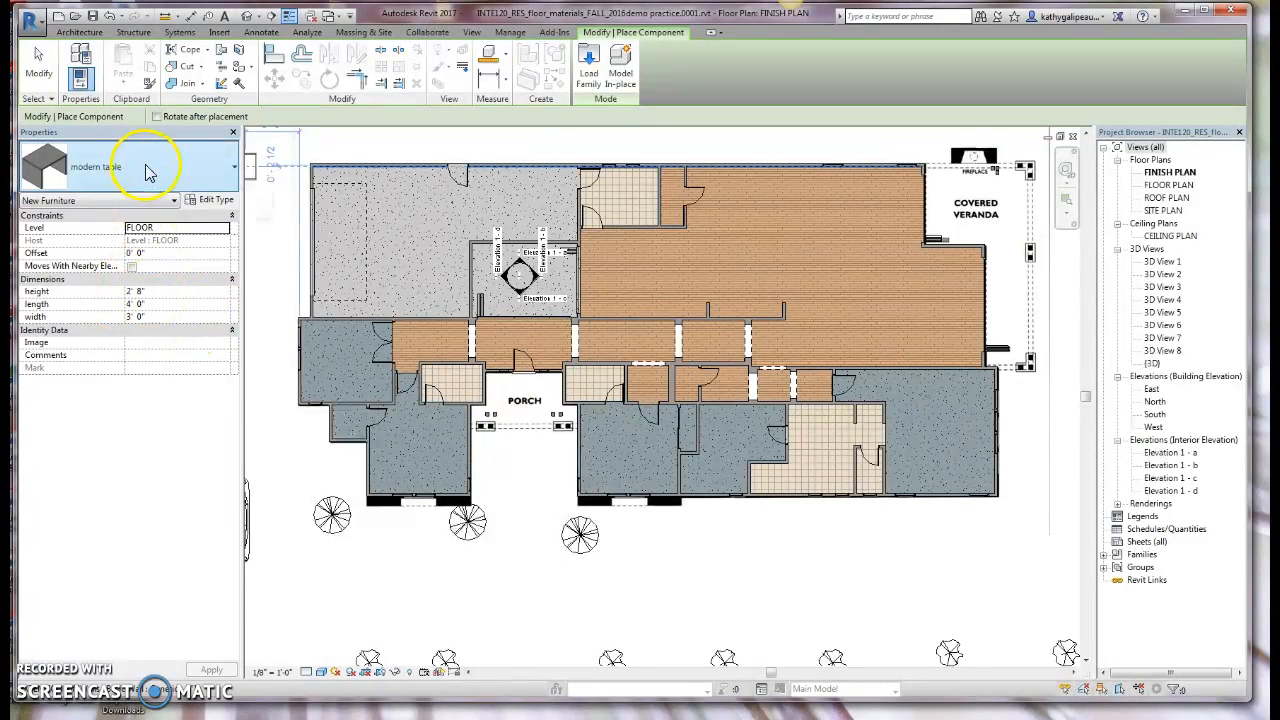
Place one modern table component on the wood floor of the large open room in the finish plan.
click(80, 33)
click(188, 62)
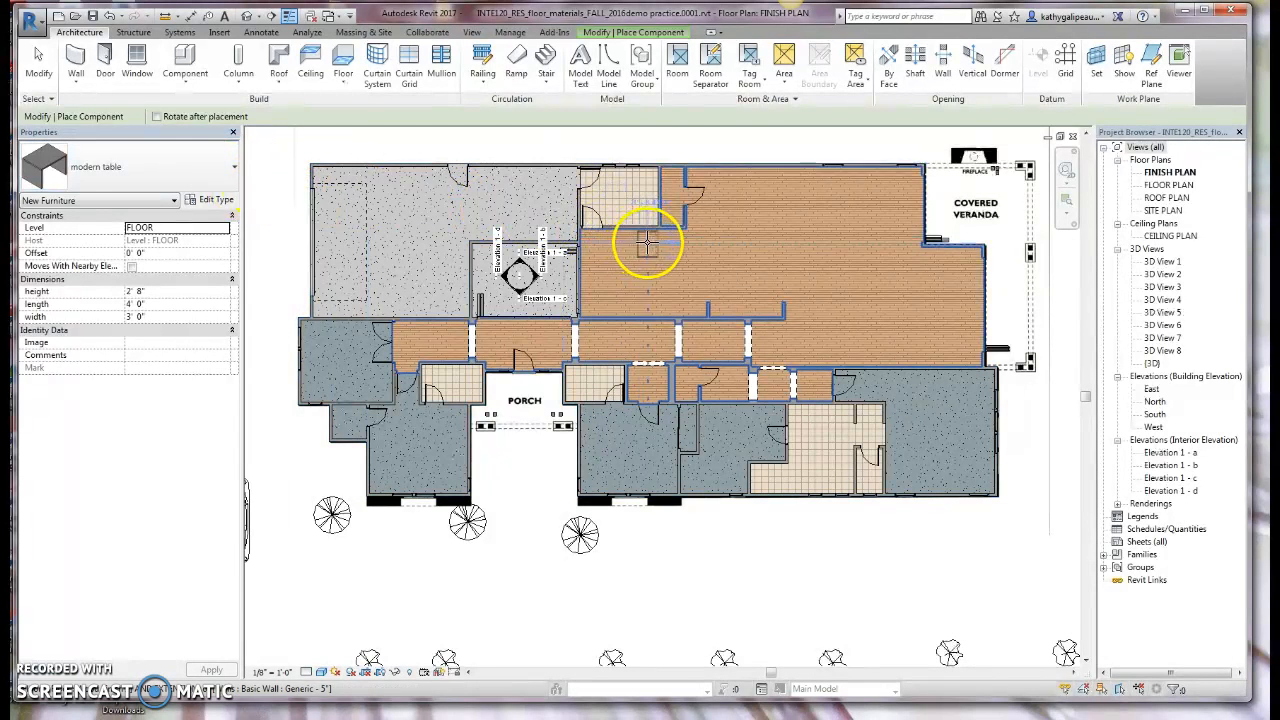
click(848, 210)
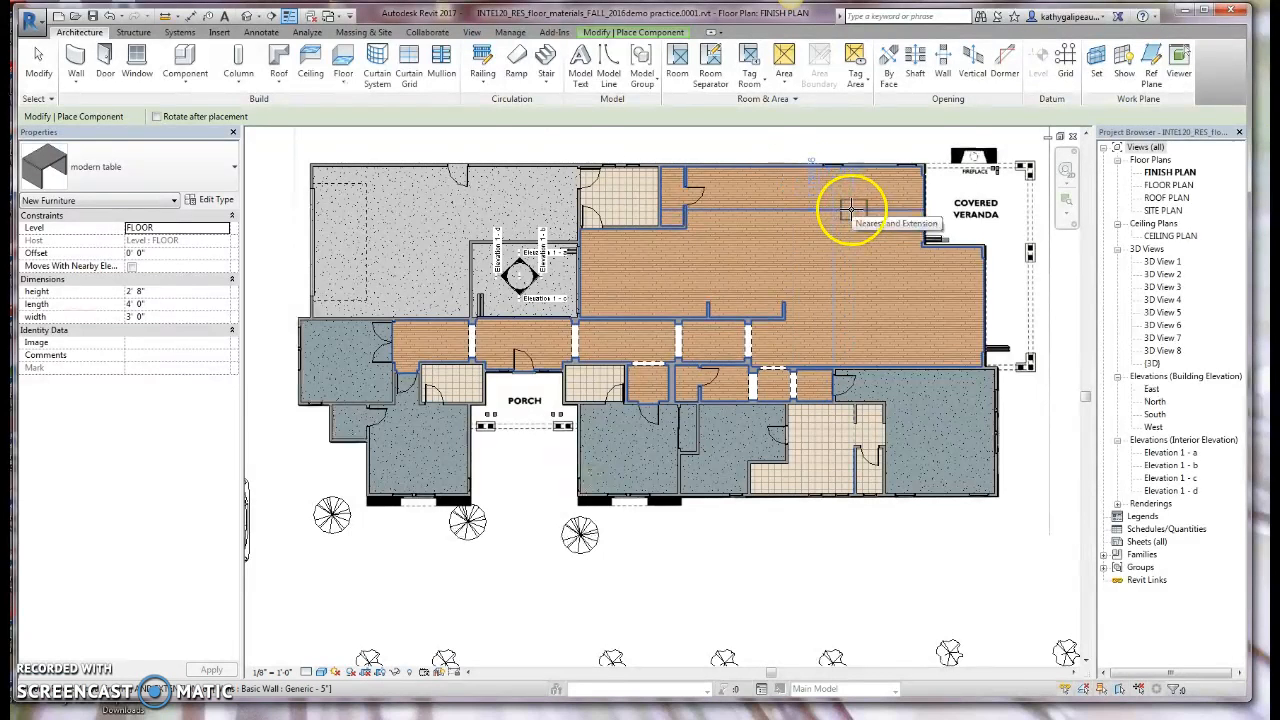
click(740, 256)
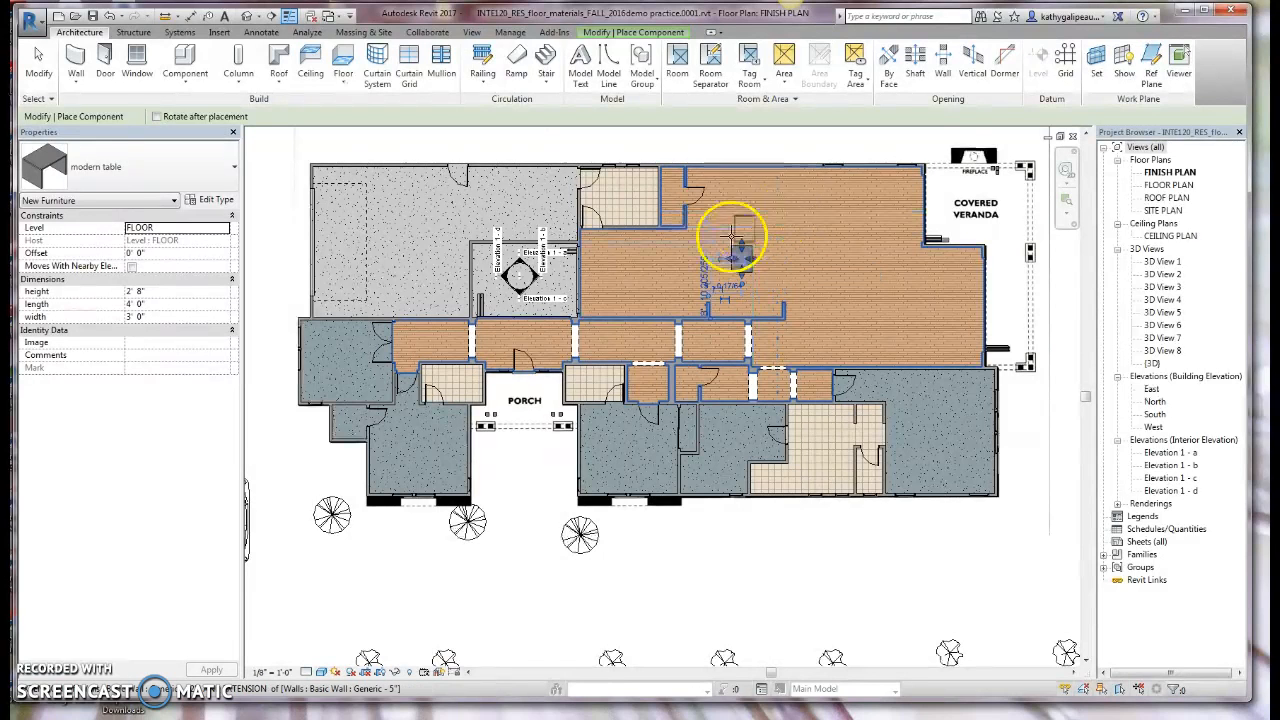
Create a camera view in the large room, placed northeast of the table and aimed southwest past it.
click(258, 16)
click(268, 52)
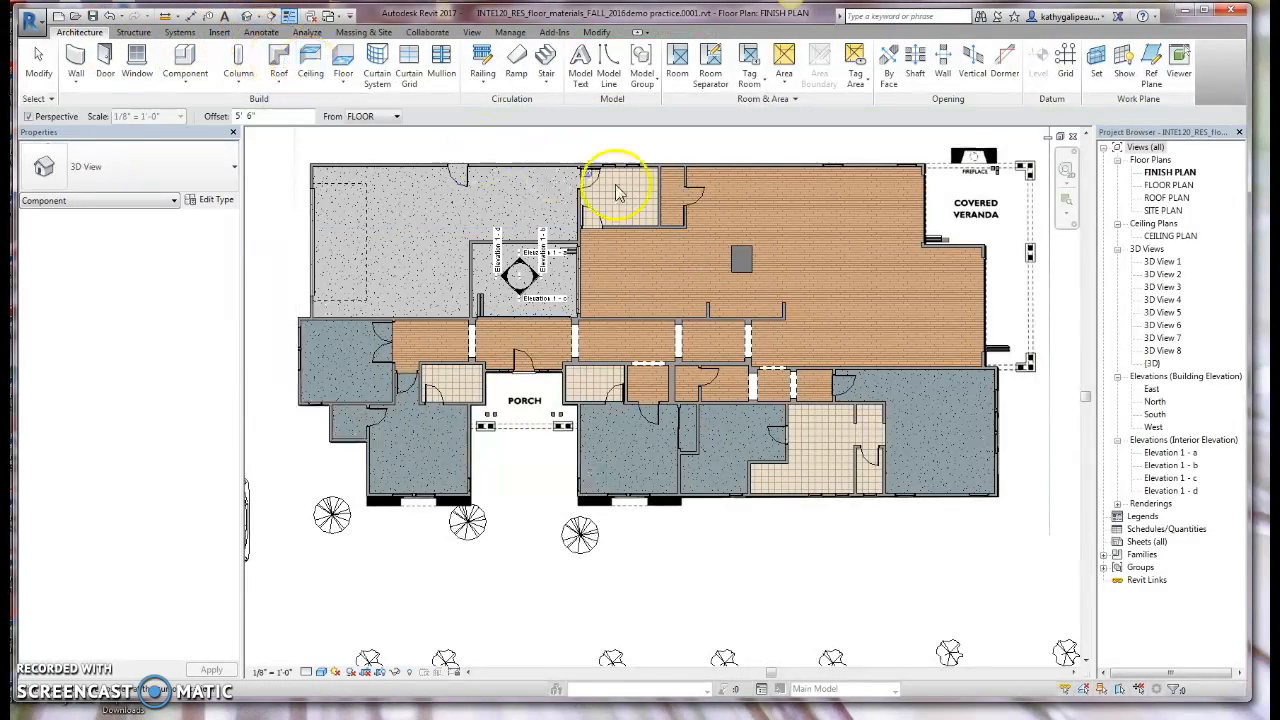
click(838, 188)
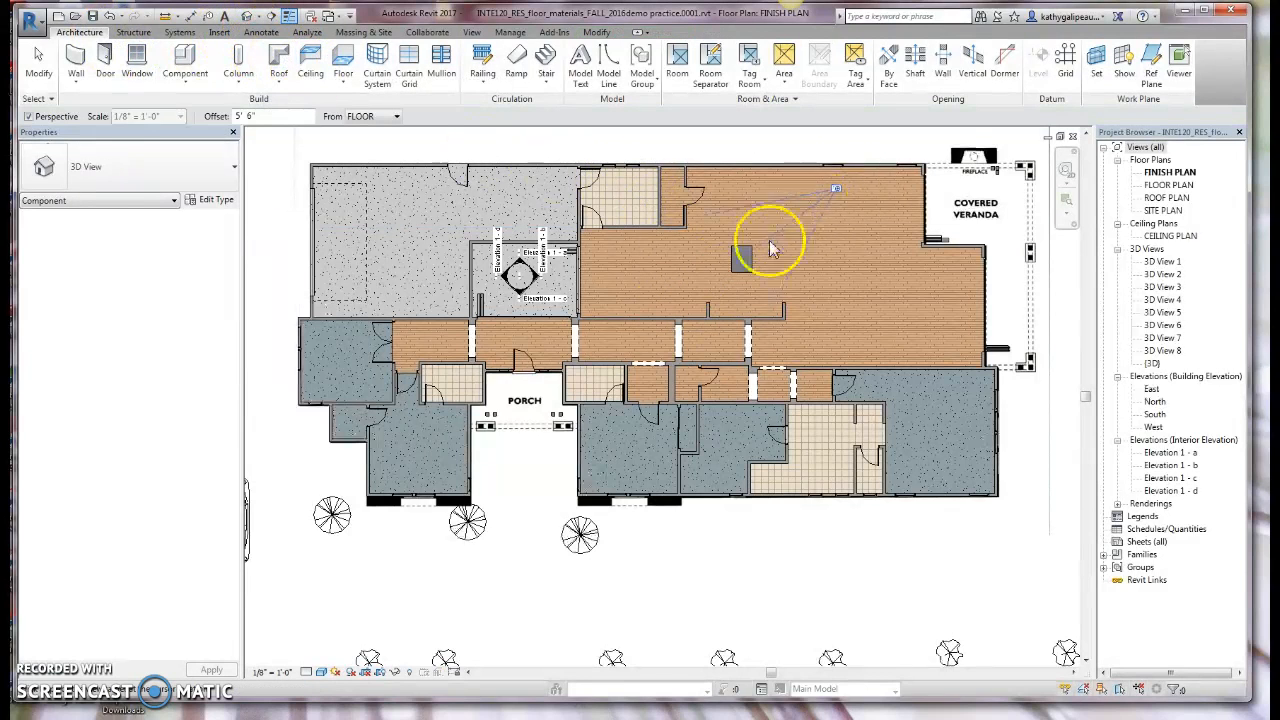
click(673, 311)
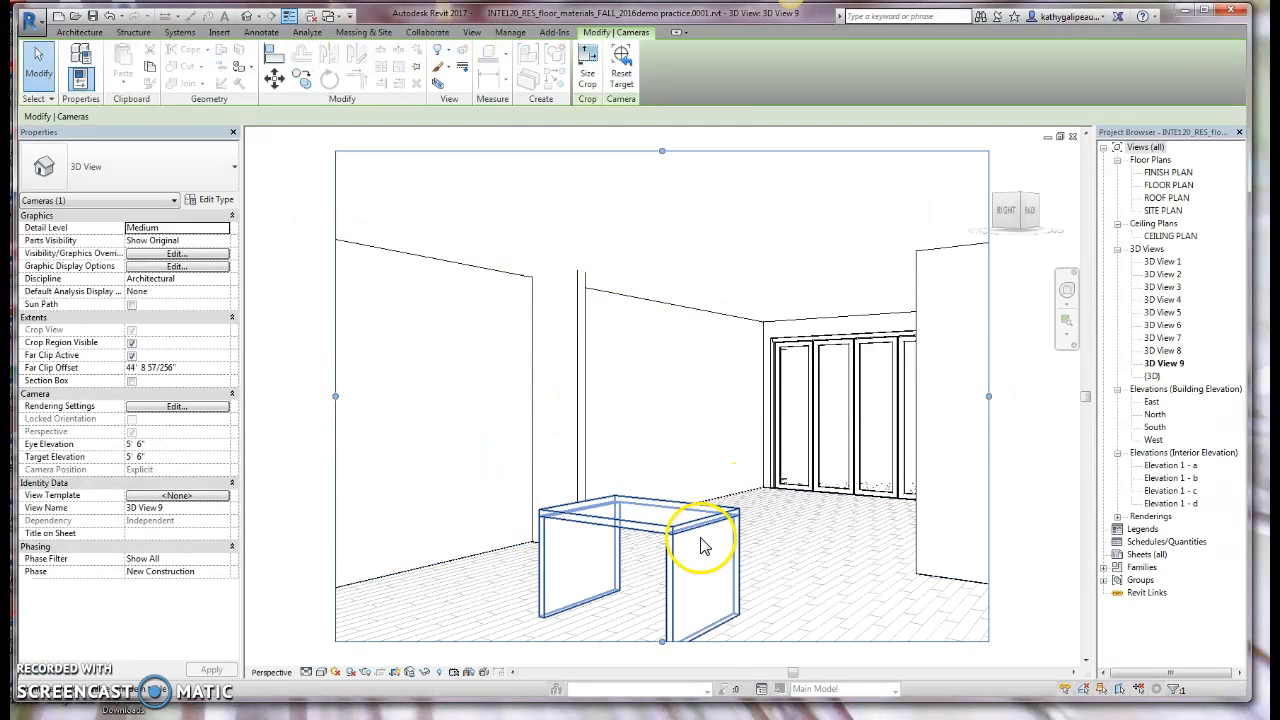
Extend the camera view's crop region downward and slightly wider to include the whole table, and set the visual style to Realistic.
scroll(736, 559, down, 2)
middle_drag(789, 556, 646, 420)
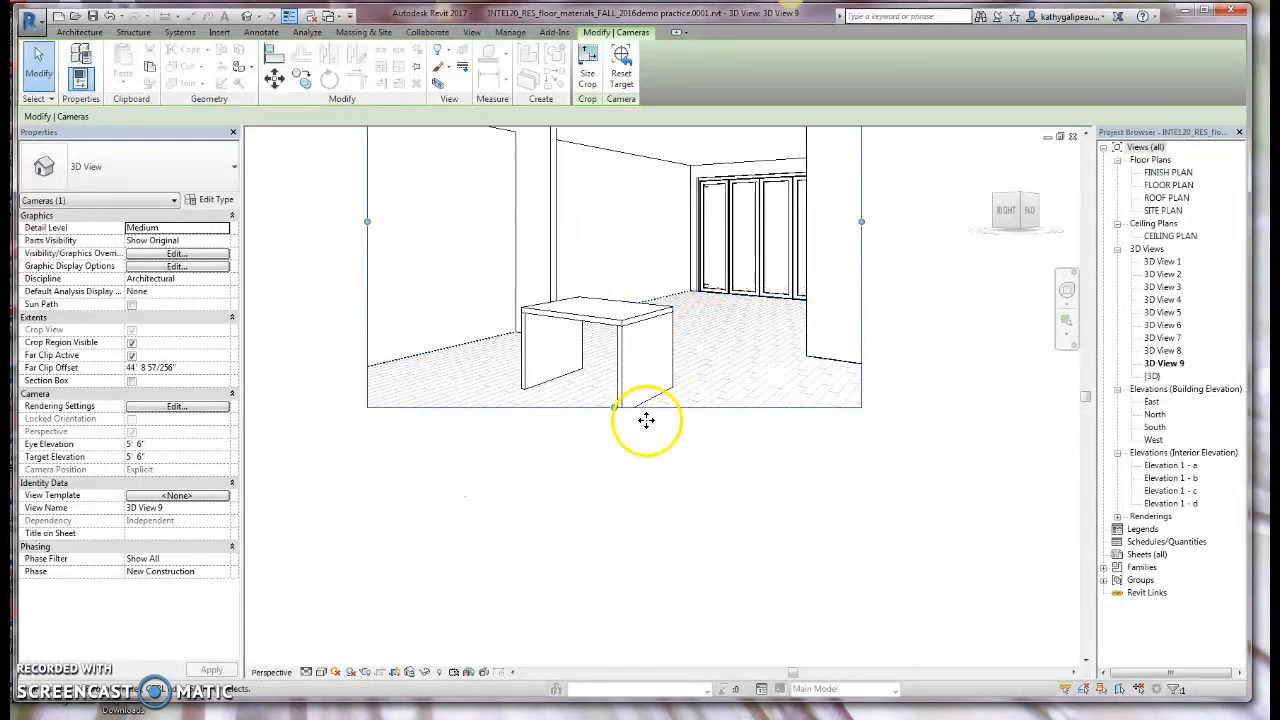
drag(612, 405, 613, 527)
drag(862, 288, 882, 283)
click(321, 672)
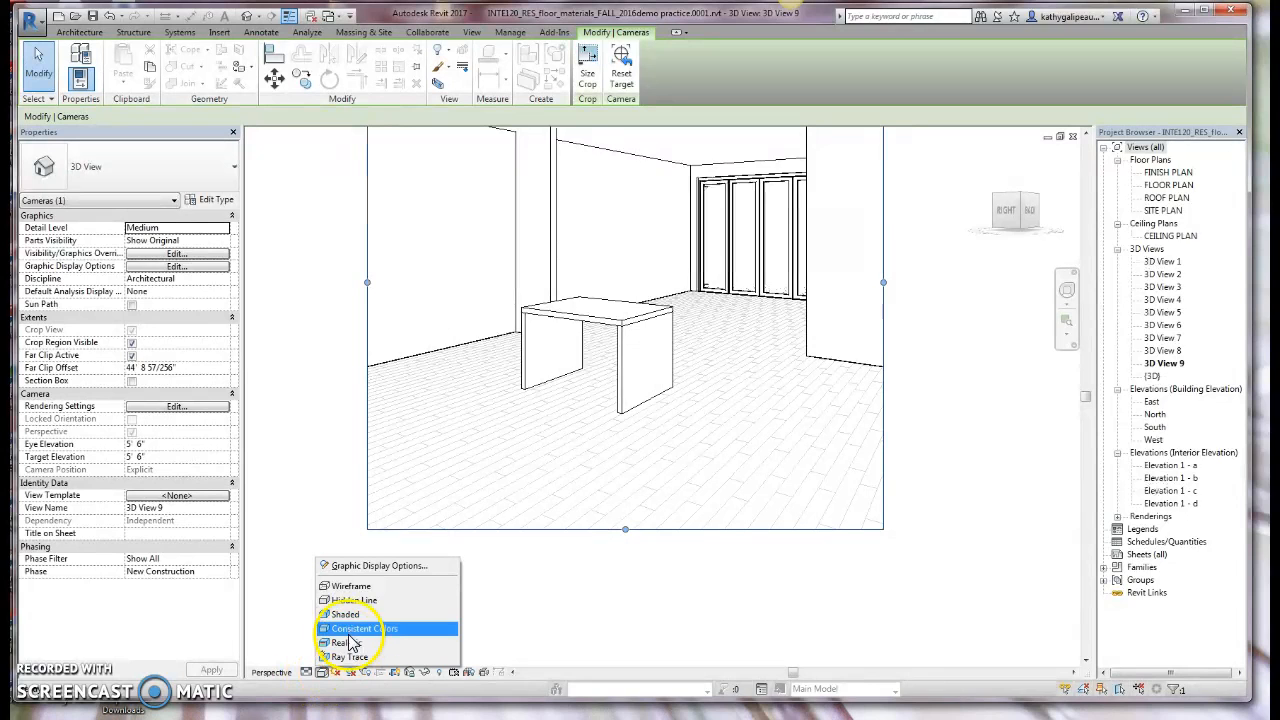
click(350, 640)
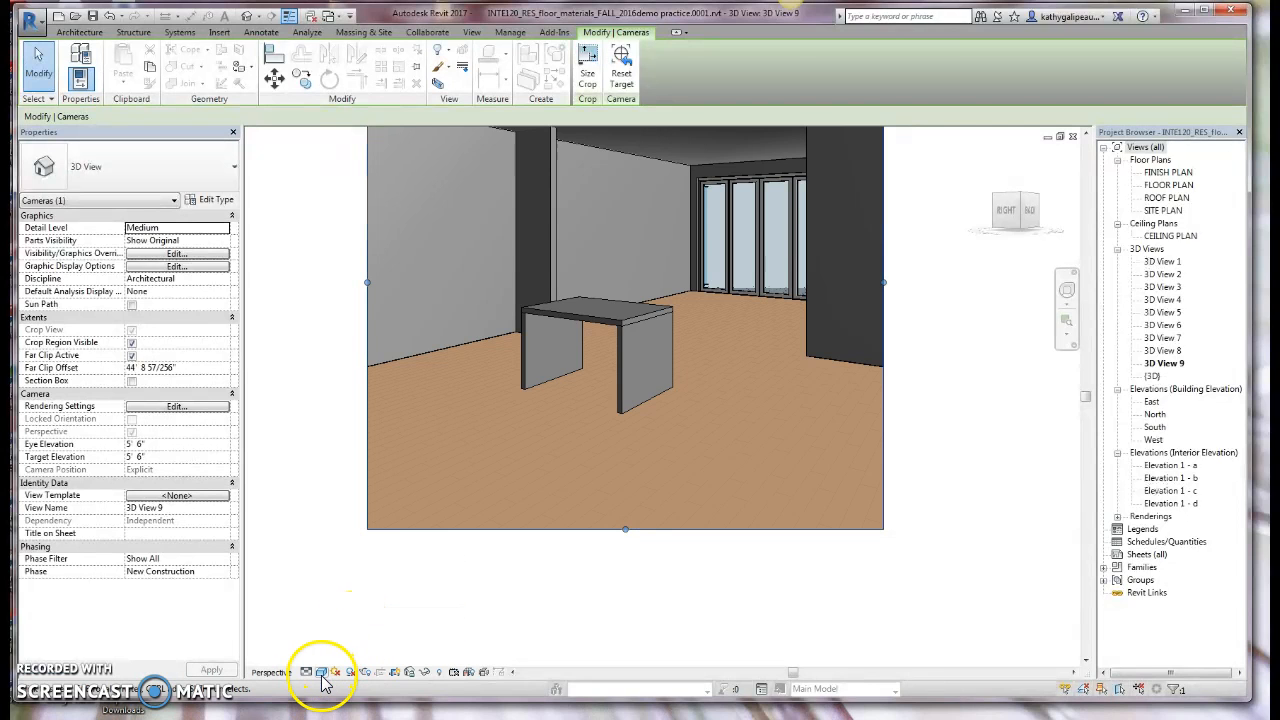